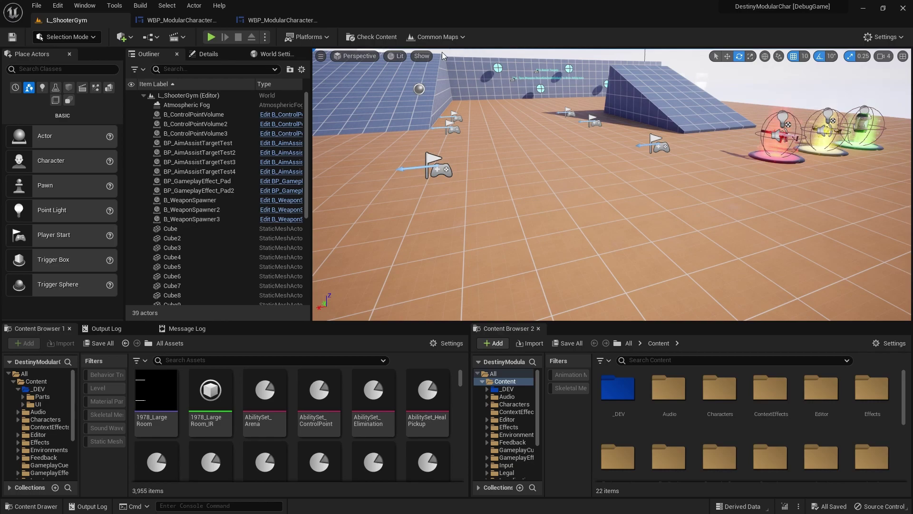
# - Open the WBP_ModularCharacter_Selection event graph and move the LoadCharacterParts event farther from Get Primary Asset Id List to make room
pyautogui.click(184, 20)
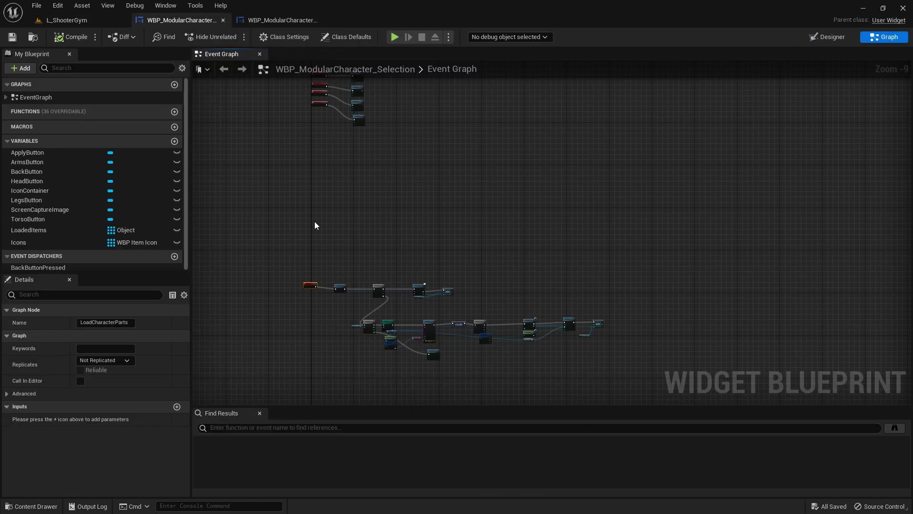
pyautogui.scroll(9, 315, 225)
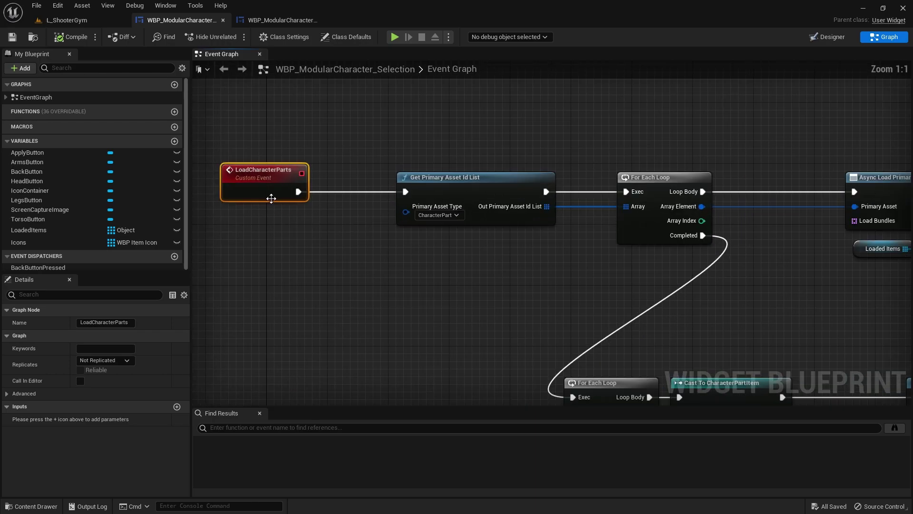
pyautogui.moveTo(271, 198); pyautogui.dragTo(398, 187, button='right')
pyautogui.moveTo(399, 187); pyautogui.dragTo(295, 190)
pyautogui.scroll(-3, 450, 243)
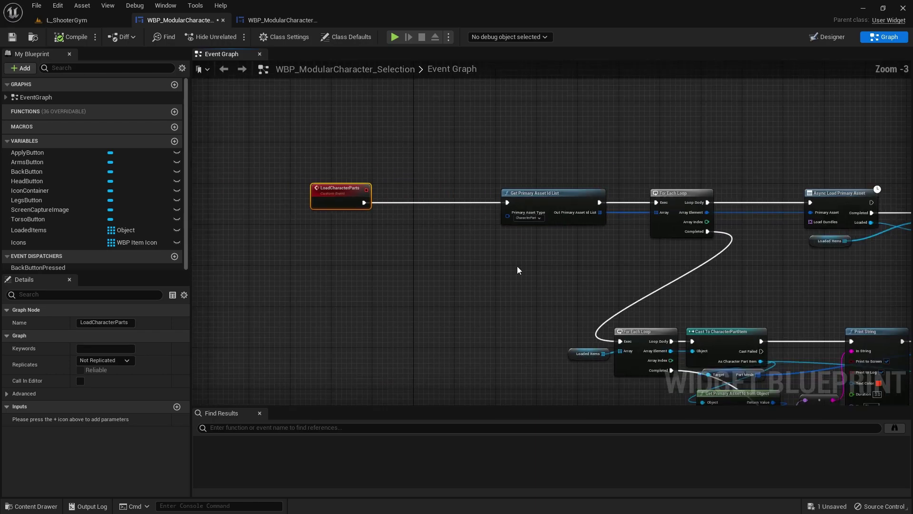
pyautogui.scroll(-3, 415, 195)
pyautogui.moveTo(475, 222); pyautogui.dragTo(421, 254, button='right')
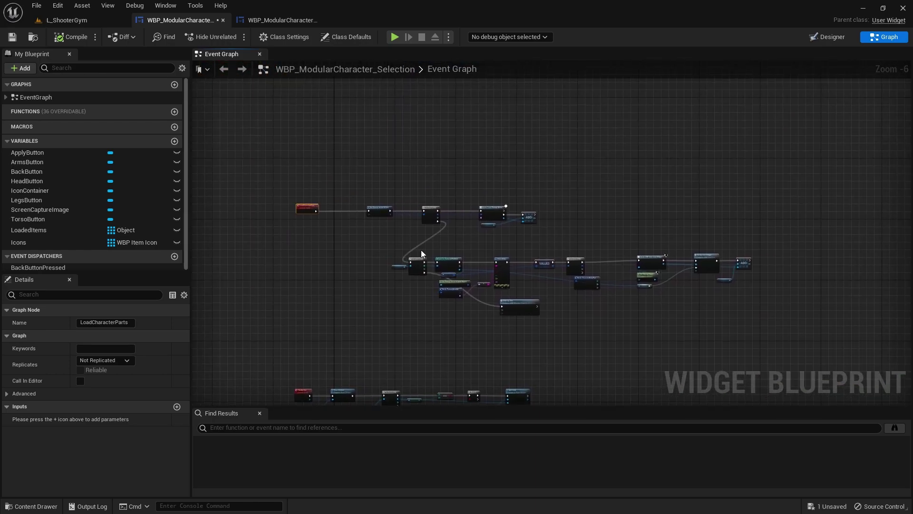
pyautogui.scroll(1, 483, 235)
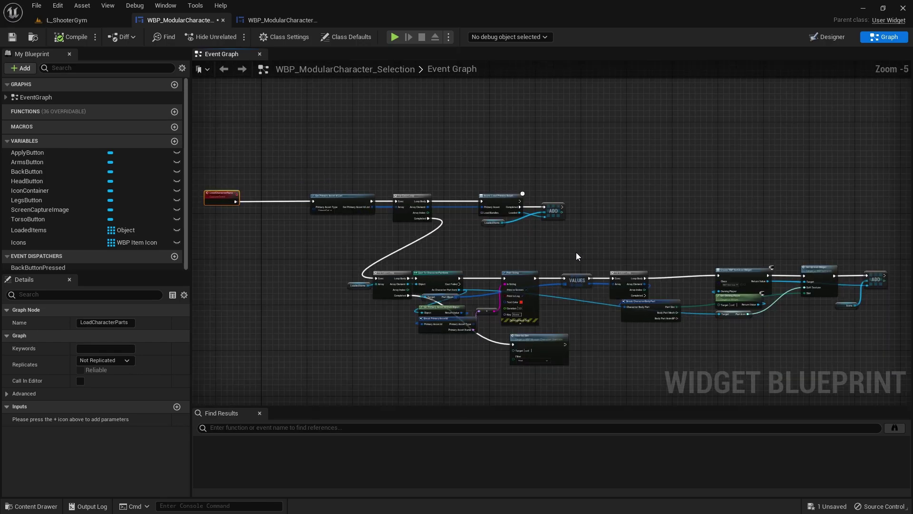
pyautogui.moveTo(547, 271); pyautogui.dragTo(737, 275, button='right')
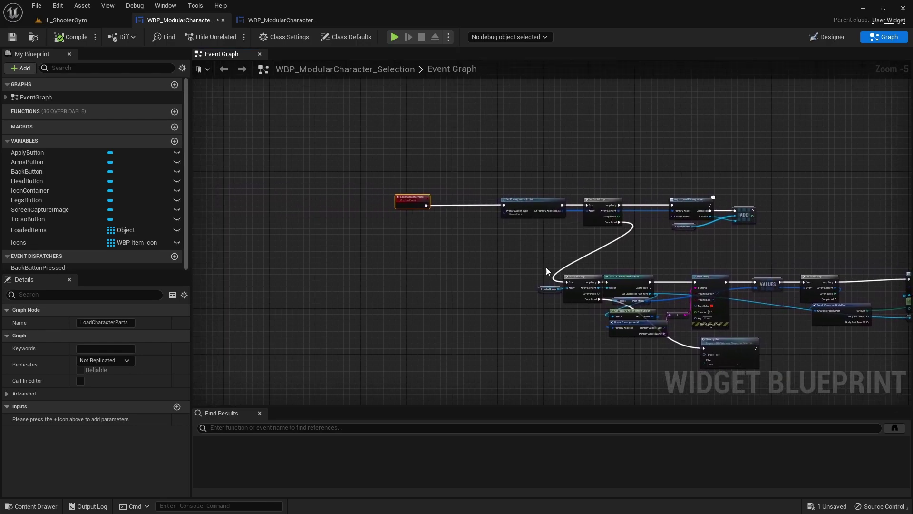
pyautogui.scroll(3, 471, 246)
pyautogui.moveTo(347, 171); pyautogui.dragTo(318, 171)
# - Copy the Loaded Items getter beside Async Load Primary Asset and place the copy below the LoadCharacterParts event
pyautogui.scroll(-2, 485, 214)
pyautogui.moveTo(792, 235); pyautogui.dragTo(523, 237, button='right')
pyautogui.scroll(3, 523, 236)
pyautogui.click(464, 206)
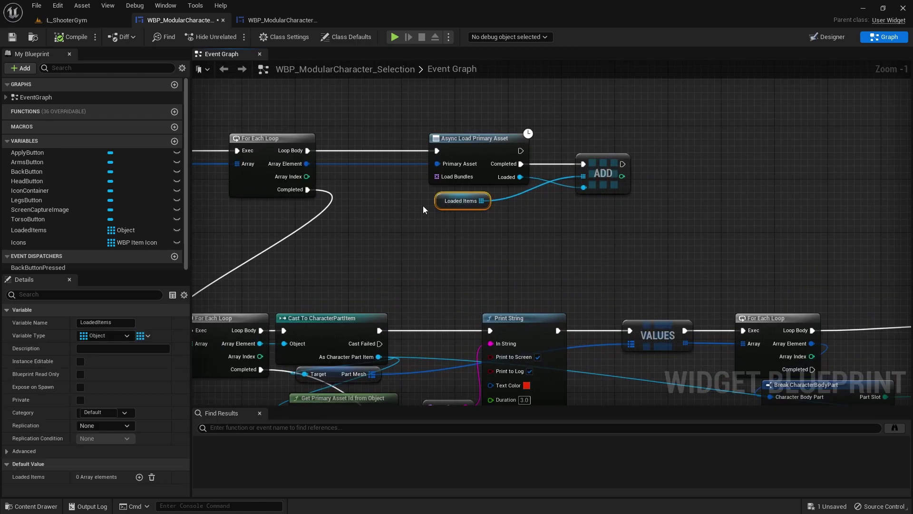
pyautogui.moveTo(364, 227); pyautogui.dragTo(675, 255, button='right')
pyautogui.moveTo(315, 268); pyautogui.dragTo(612, 252, button='right')
pyautogui.hotkey('ctrl', 'v')
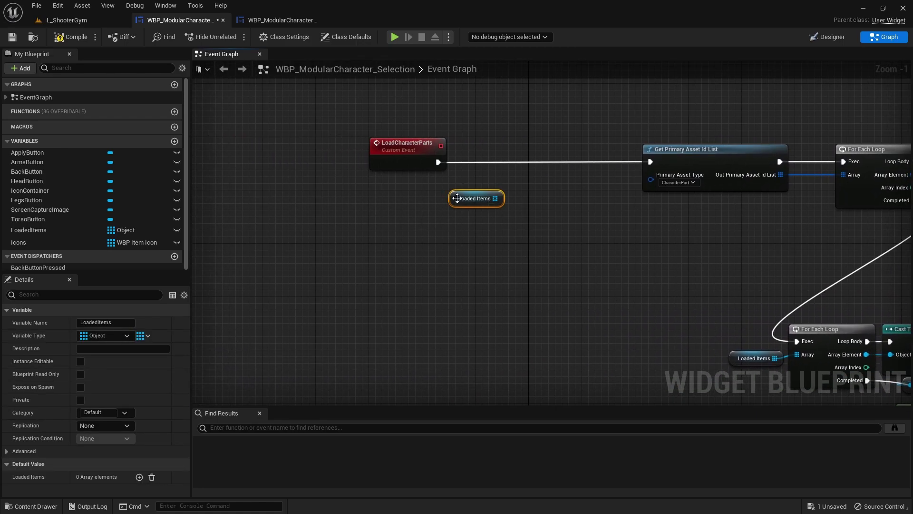
pyautogui.moveTo(469, 198); pyautogui.dragTo(421, 201)
# - Copy the Icons getter from the end of the icon creation chain and place it below the new Loaded Items getter
pyautogui.scroll(1, 440, 216)
pyautogui.scroll(-3, 504, 230)
pyautogui.moveTo(566, 262); pyautogui.dragTo(343, 153, button='right')
pyautogui.scroll(3, 484, 244)
pyautogui.moveTo(340, 189); pyautogui.dragTo(329, 174, button='right')
pyautogui.scroll(-3, 456, 236)
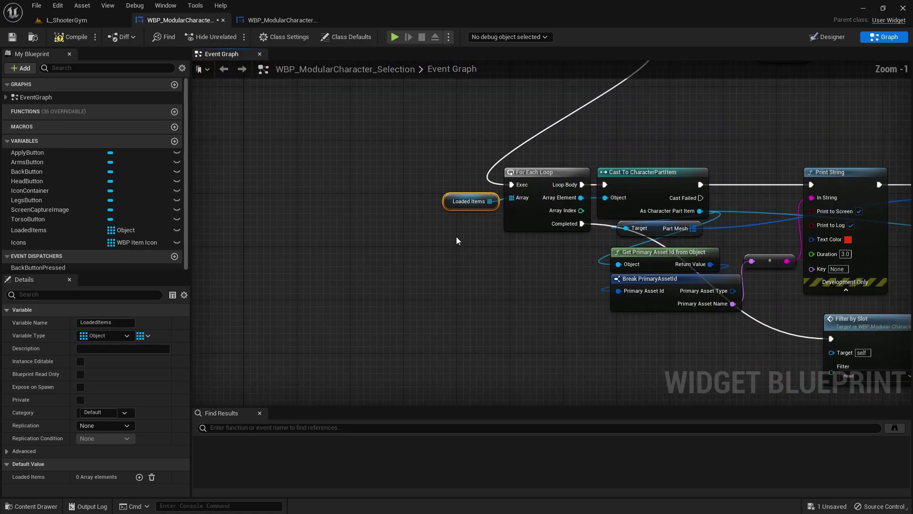
pyautogui.moveTo(674, 240); pyautogui.dragTo(542, 228, button='right')
pyautogui.scroll(3, 571, 231)
pyautogui.moveTo(727, 239); pyautogui.dragTo(216, 239, button='right')
pyautogui.moveTo(630, 281); pyautogui.dragTo(458, 292, button='right')
pyautogui.moveTo(608, 276); pyautogui.dragTo(548, 232)
pyautogui.moveTo(486, 265); pyautogui.dragTo(780, 250, button='right')
pyautogui.moveTo(287, 151)
pyautogui.mouseDown(button='right')
pyautogui.moveTo(612, 336)
pyautogui.moveTo(690, 347)
pyautogui.mouseUp(button='right')
pyautogui.moveTo(195, 214)
pyautogui.mouseDown(button='right')
pyautogui.moveTo(538, 265)
pyautogui.moveTo(571, 221)
pyautogui.mouseUp(button='right')
pyautogui.moveTo(232, 229); pyautogui.dragTo(650, 226, button='right')
pyautogui.hotkey('ctrl', 'v')
pyautogui.moveTo(475, 191); pyautogui.dragTo(452, 236)
# - Add a Clear node for the Loaded Items array, run it from LoadCharacterParts, and align both nodes
pyautogui.moveTo(427, 196); pyautogui.dragTo(459, 178)
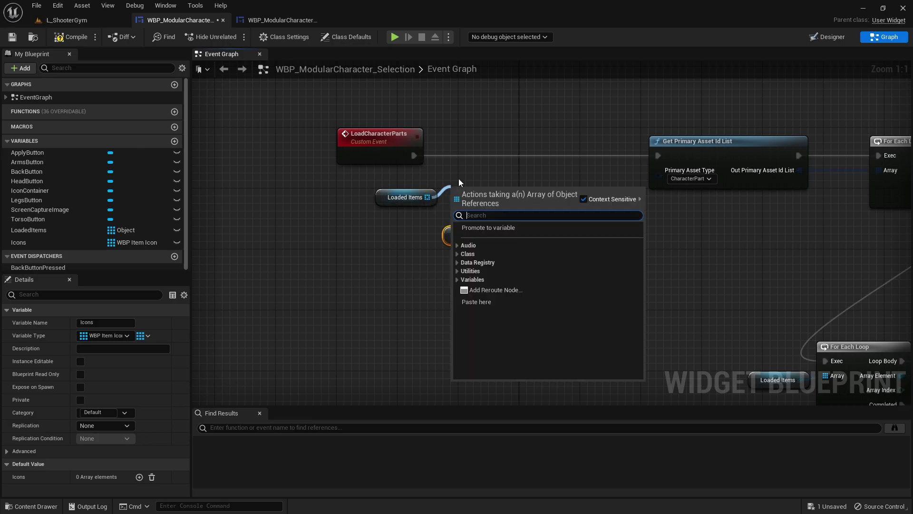
pyautogui.write('clear')
pyautogui.press('Return')
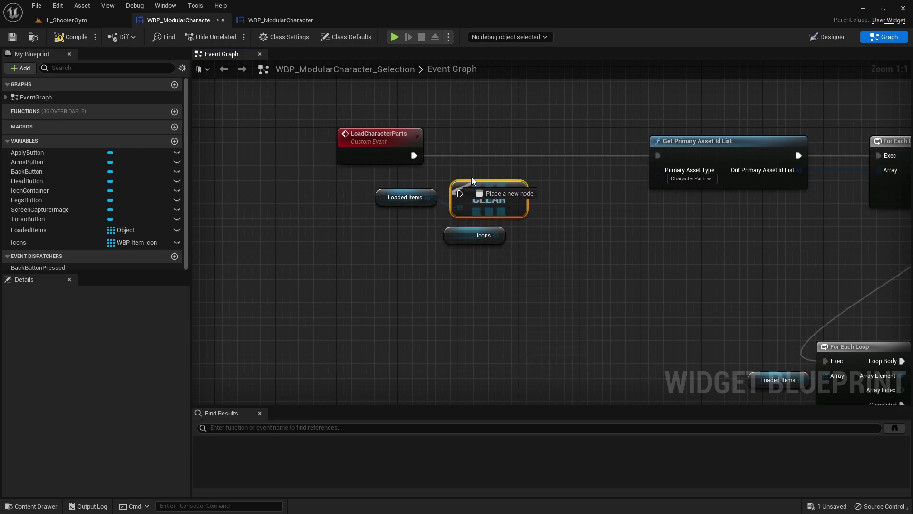
pyautogui.moveTo(459, 193); pyautogui.dragTo(476, 163)
pyautogui.moveTo(417, 157); pyautogui.dragTo(459, 190)
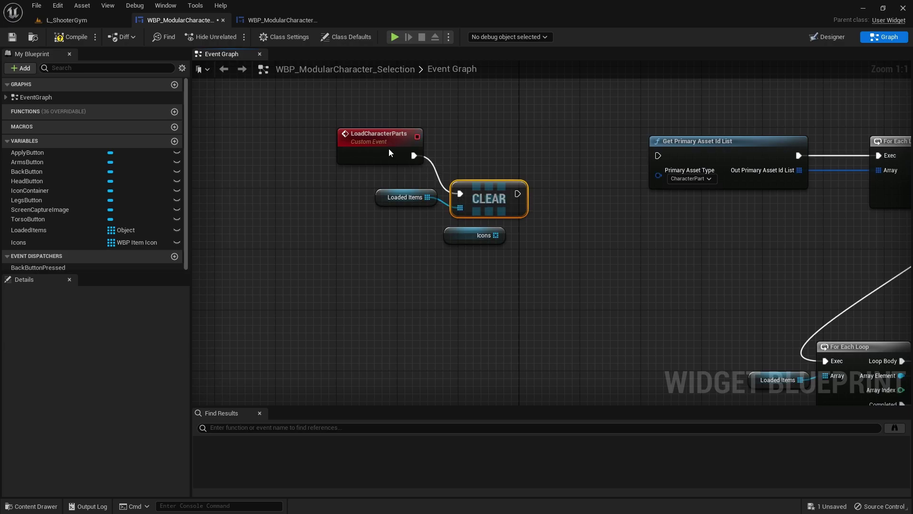
pyautogui.moveTo(389, 148); pyautogui.dragTo(321, 148)
pyautogui.moveTo(487, 189); pyautogui.dragTo(474, 160)
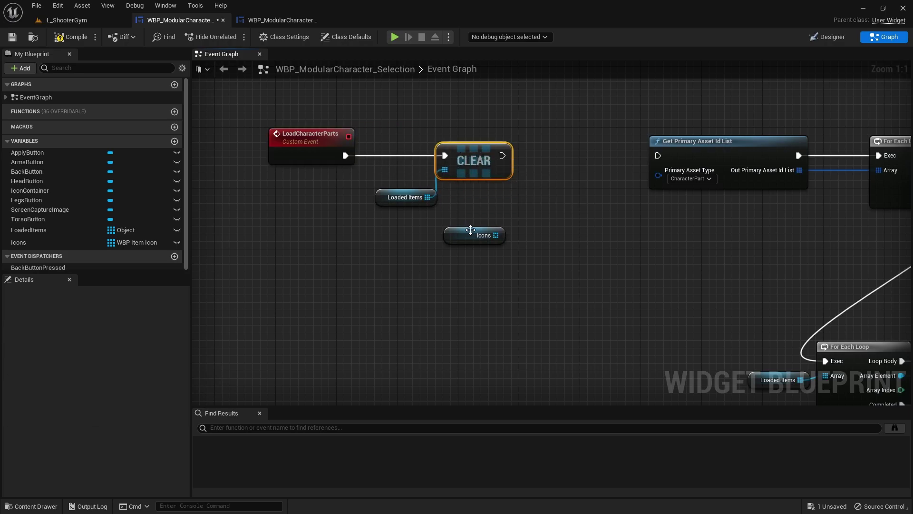
# - Add a Clear node for the Icons array and wire it between the first Clear and Get Primary Asset Id List
pyautogui.moveTo(489, 238); pyautogui.dragTo(515, 204)
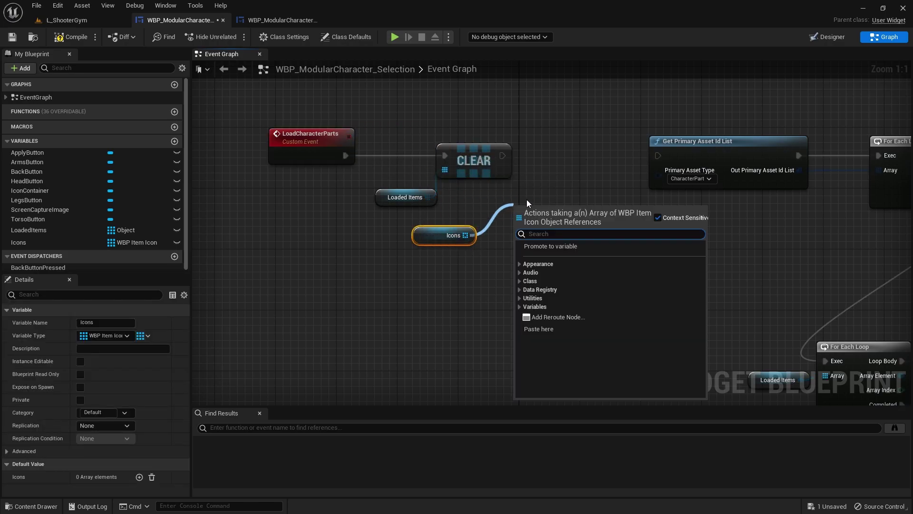
pyautogui.write('clear')
pyautogui.press('Return')
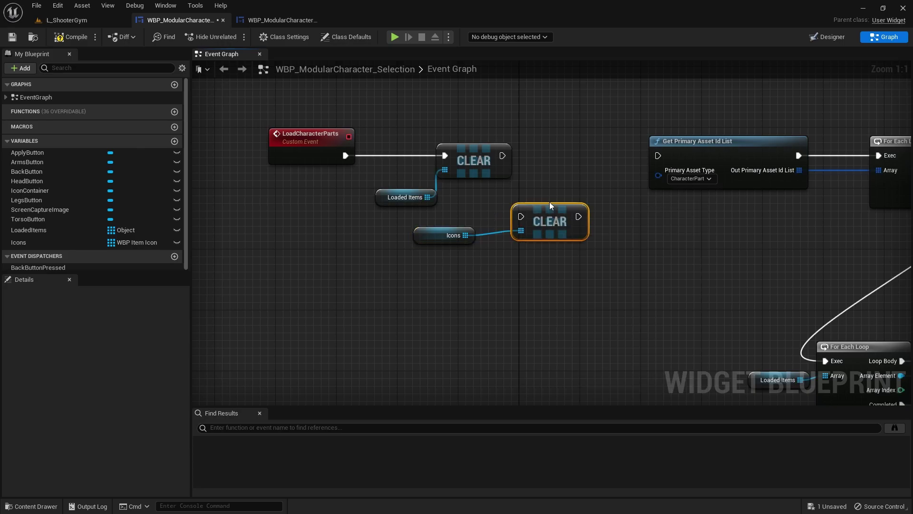
pyautogui.moveTo(547, 215); pyautogui.dragTo(586, 158)
pyautogui.moveTo(510, 156); pyautogui.dragTo(559, 156)
pyautogui.moveTo(616, 155); pyautogui.dragTo(658, 155)
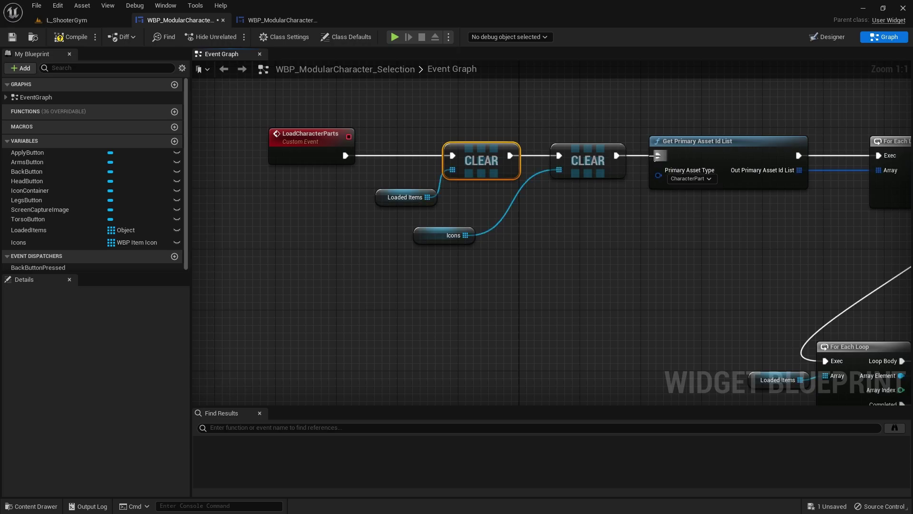
pyautogui.click(321, 137)
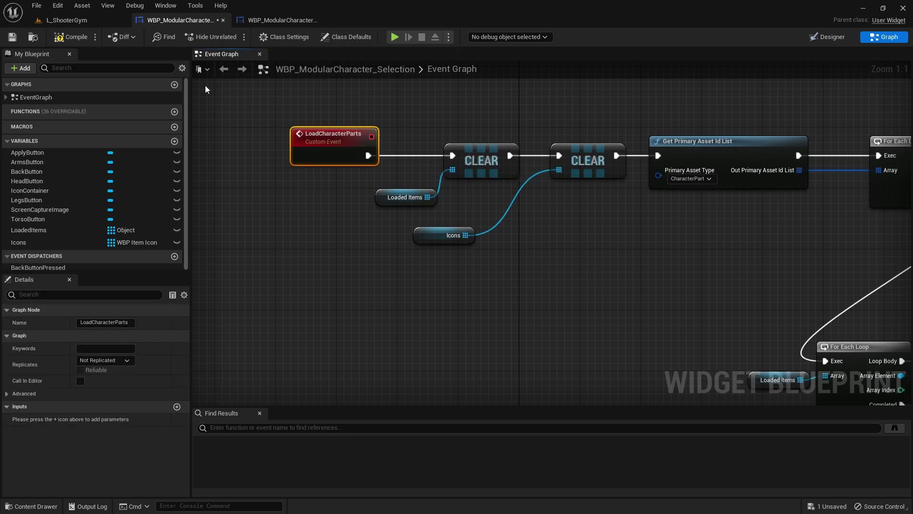
# - Play the L_ShooterGym level and open, close and reopen the character selection screen
pyautogui.click(67, 20)
pyautogui.click(211, 36)
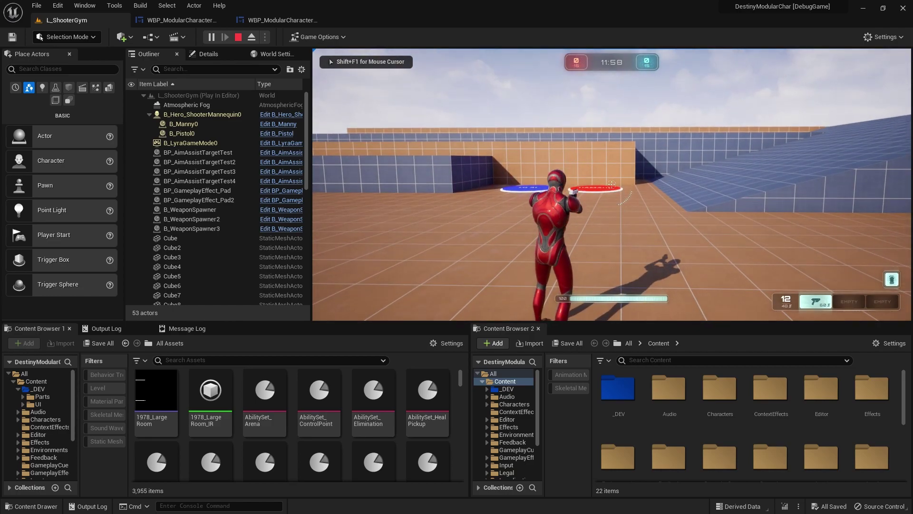
pyautogui.press('i')
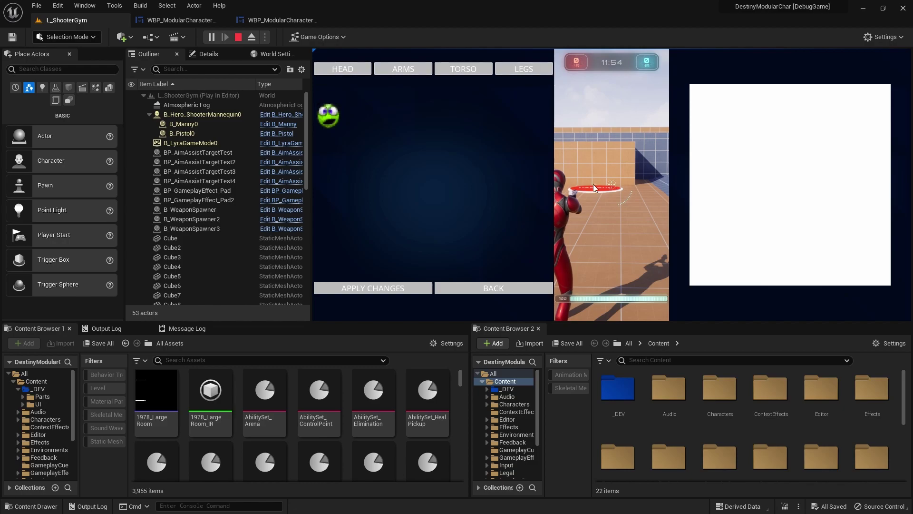
pyautogui.click(506, 288)
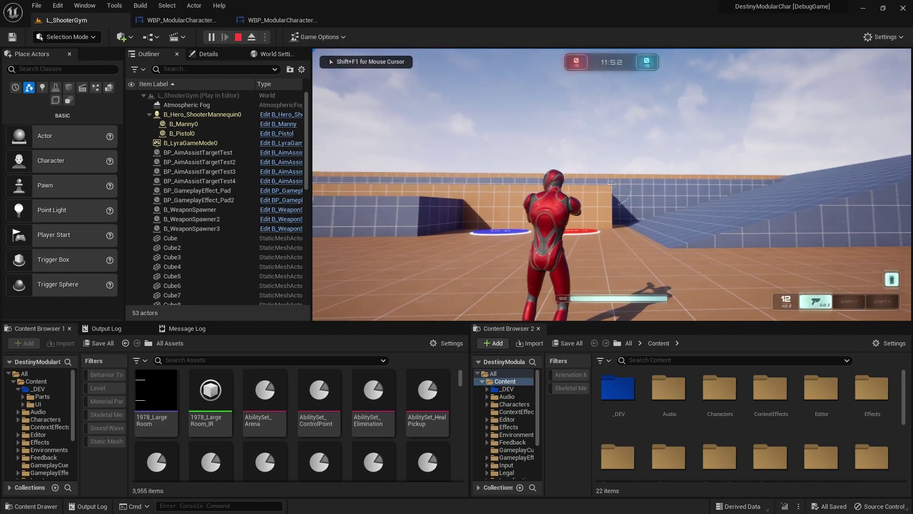
pyautogui.press('i')
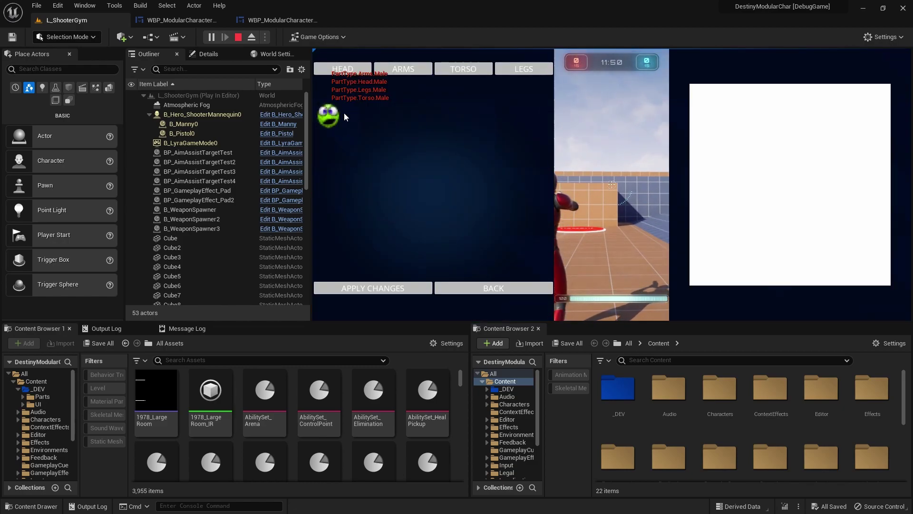
# - Test the Head, Arms, Torso and Legs filters in the character selection screen and go back to the game
pyautogui.click(410, 73)
pyautogui.click(481, 74)
pyautogui.click(502, 73)
pyautogui.click(474, 74)
pyautogui.click(345, 70)
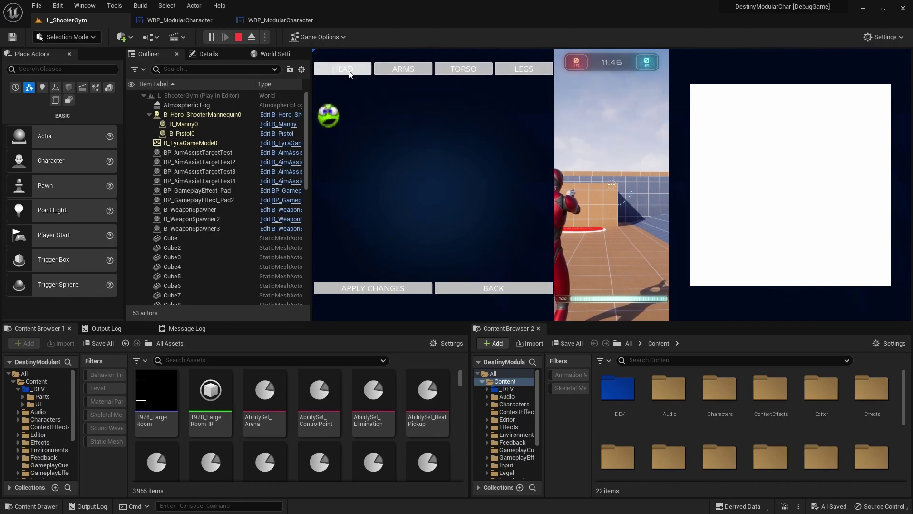
pyautogui.click(408, 71)
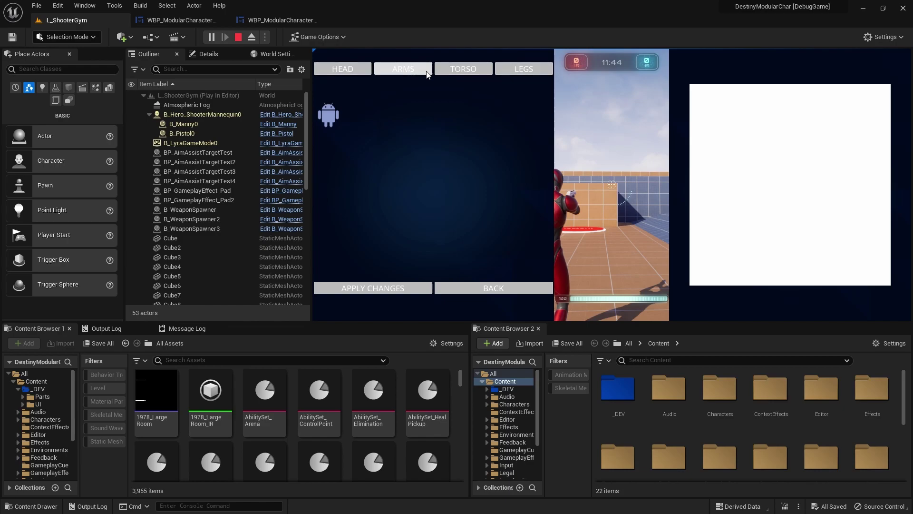
pyautogui.click(466, 71)
pyautogui.click(521, 69)
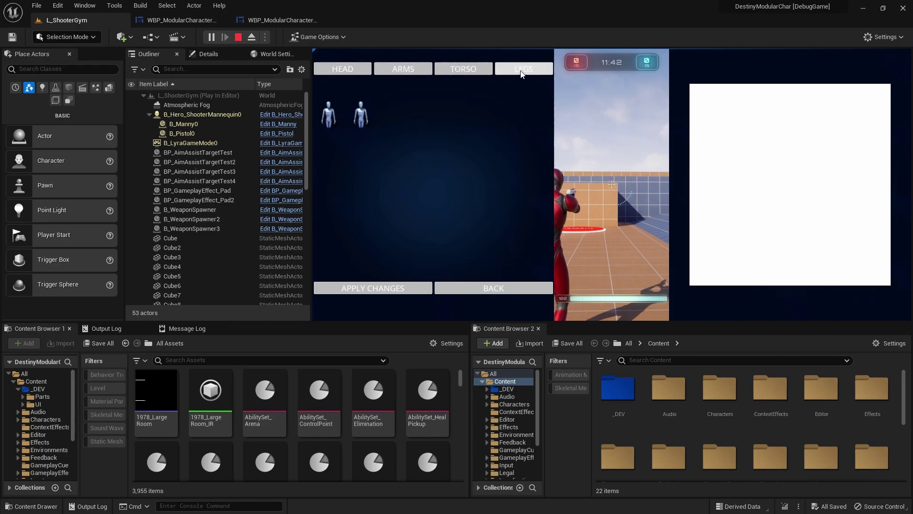
pyautogui.click(347, 79)
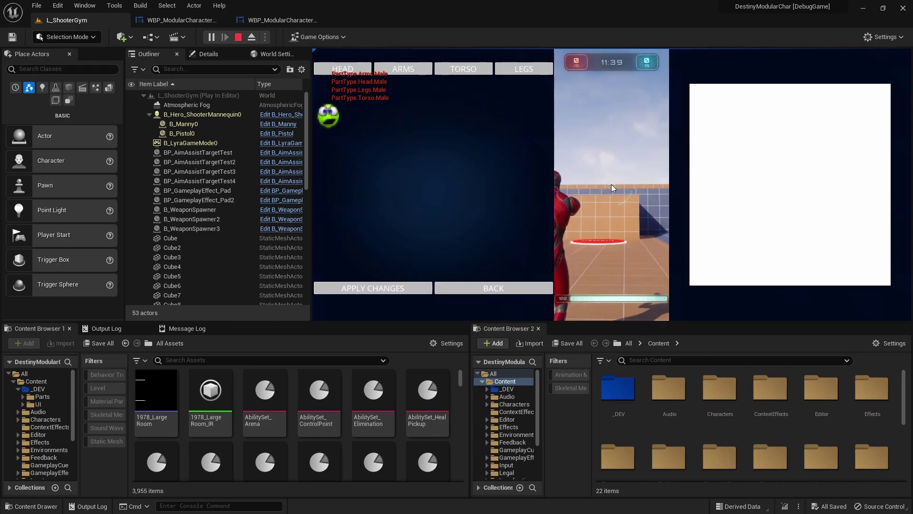
pyautogui.click(488, 285)
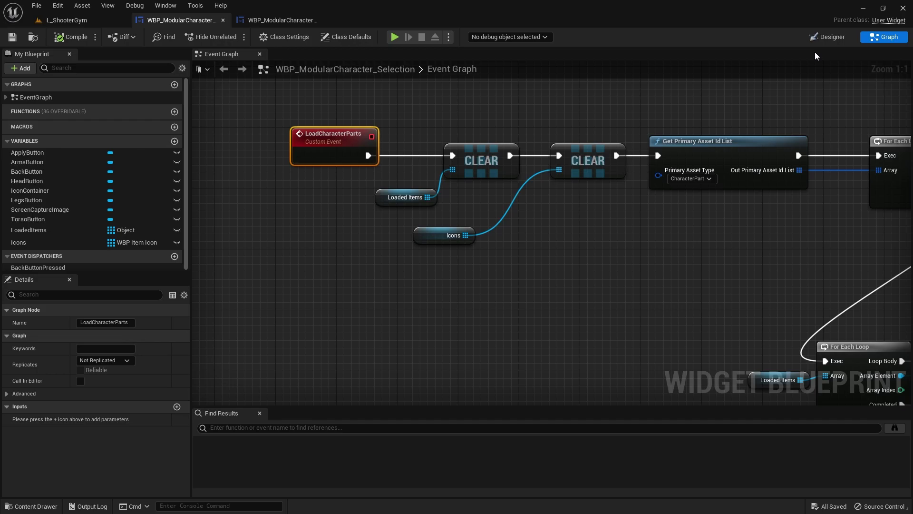
# - View the selection widget's designer layout and create a folder named Materials inside the _DEV content folder
pyautogui.click(830, 36)
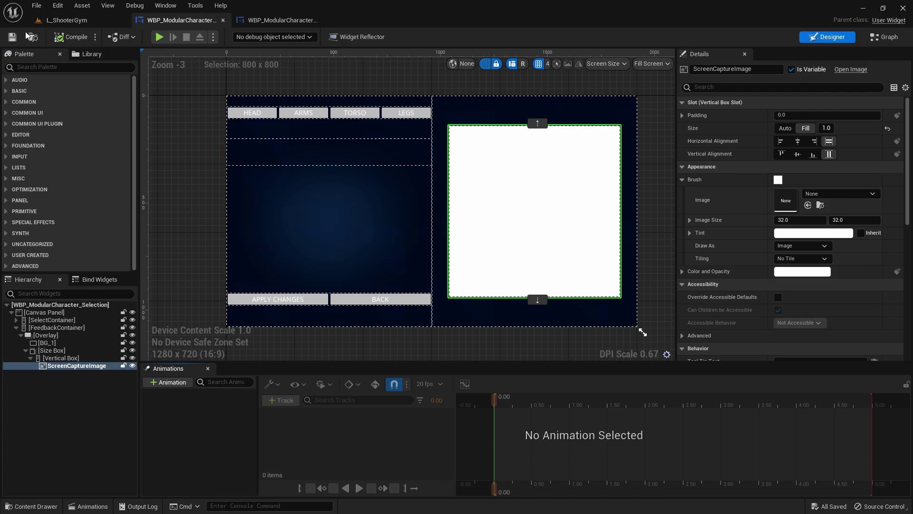
pyautogui.click(67, 20)
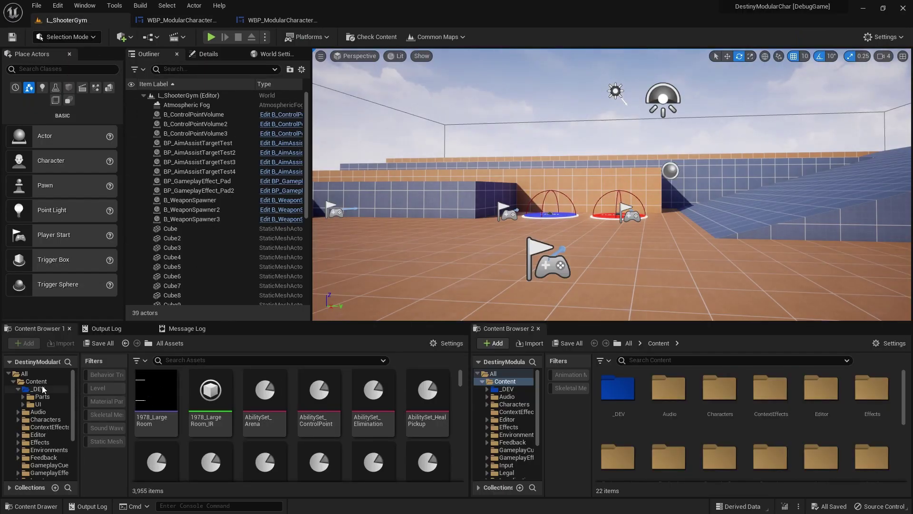
pyautogui.click(39, 388)
pyautogui.rightClick(254, 407)
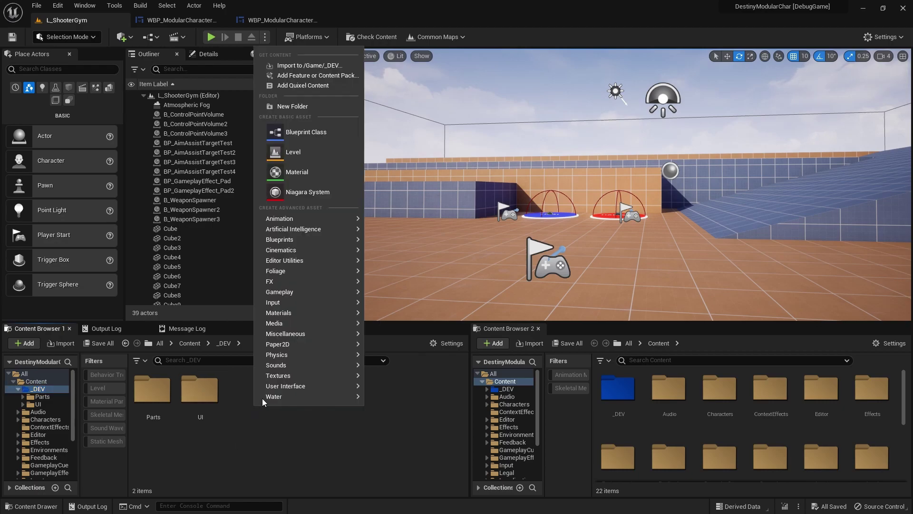
pyautogui.click(290, 107)
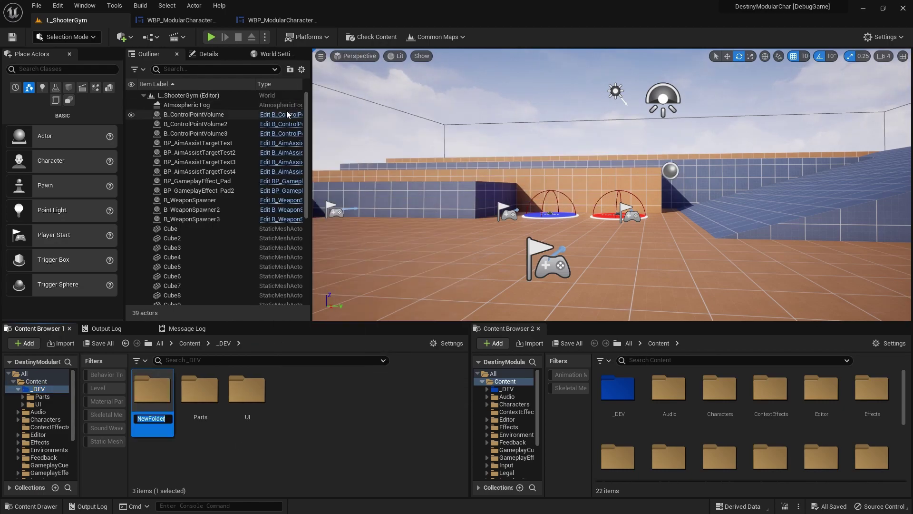
pyautogui.write('Materials')
pyautogui.press('Return')
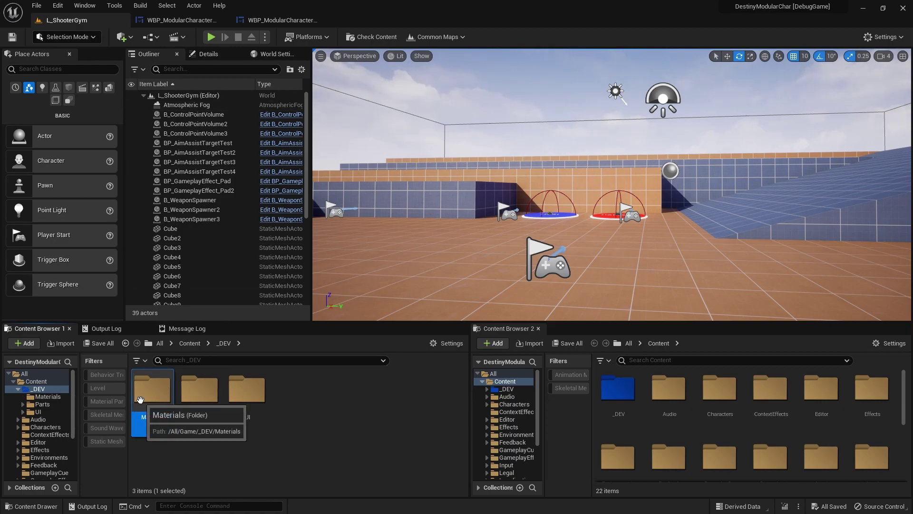
# - Create a UI subfolder inside the Materials folder
pyautogui.doubleClick(153, 389)
pyautogui.rightClick(150, 391)
pyautogui.click(204, 92)
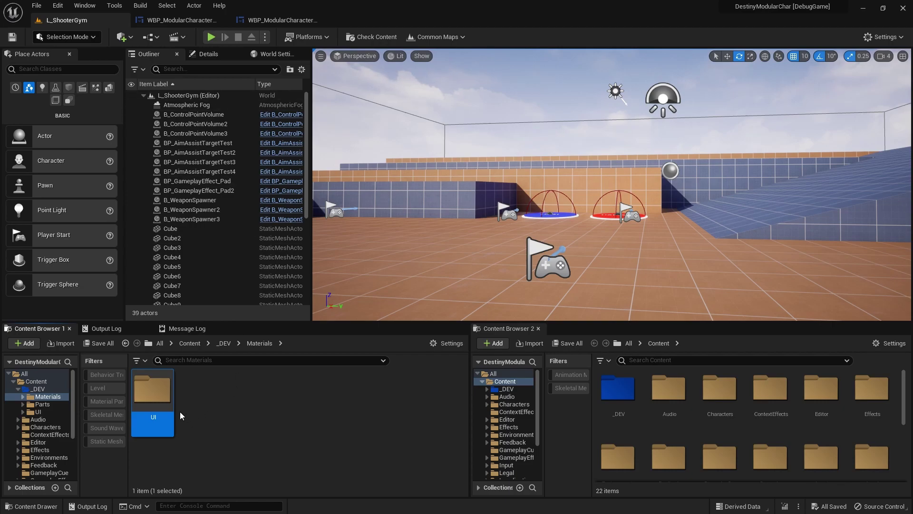
# - Create a material named MAT_CharacterPreview inside the Materials/UI folder
pyautogui.doubleClick(164, 410)
pyautogui.rightClick(164, 410)
pyautogui.click(203, 167)
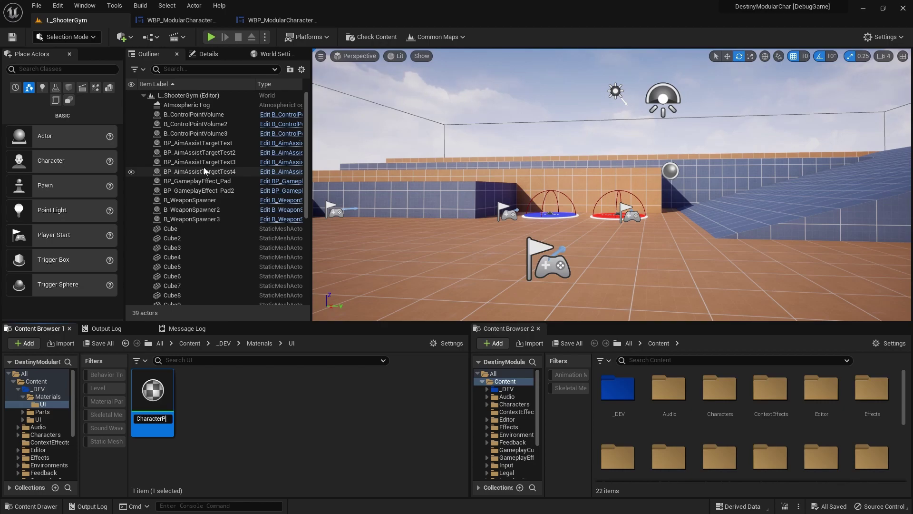
pyautogui.write('MAT_CharacterPreview')
pyautogui.press('Return')
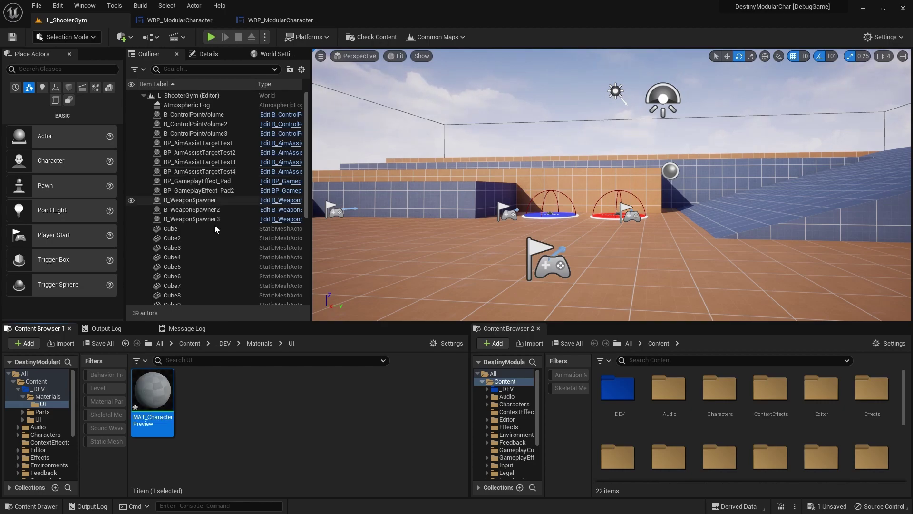
# - Create a render target named RT_CharacterPreview inside the Materials/UI folder
pyautogui.click(216, 390)
pyautogui.rightClick(216, 390)
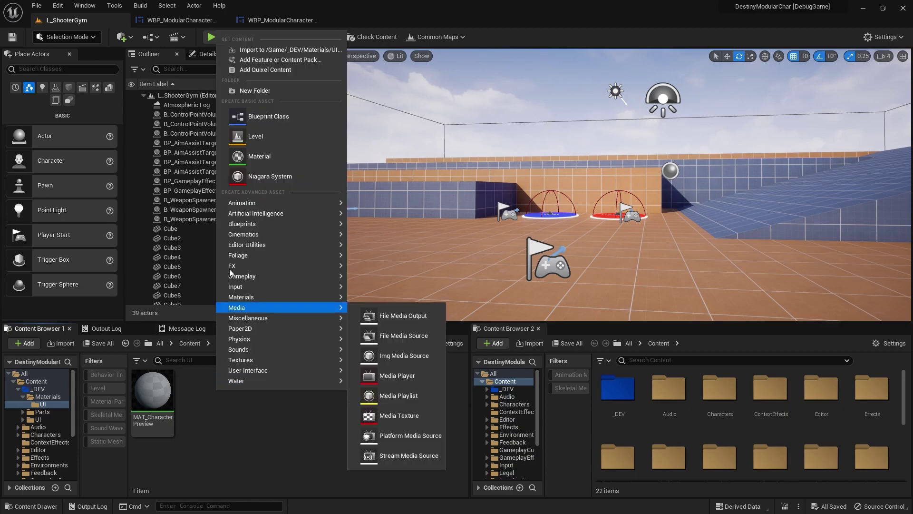
pyautogui.moveTo(253, 238)
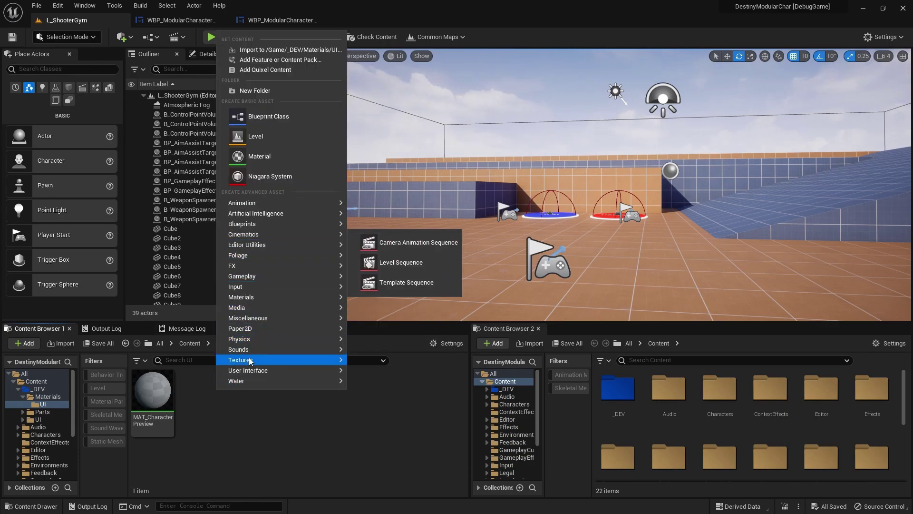
pyautogui.moveTo(251, 360)
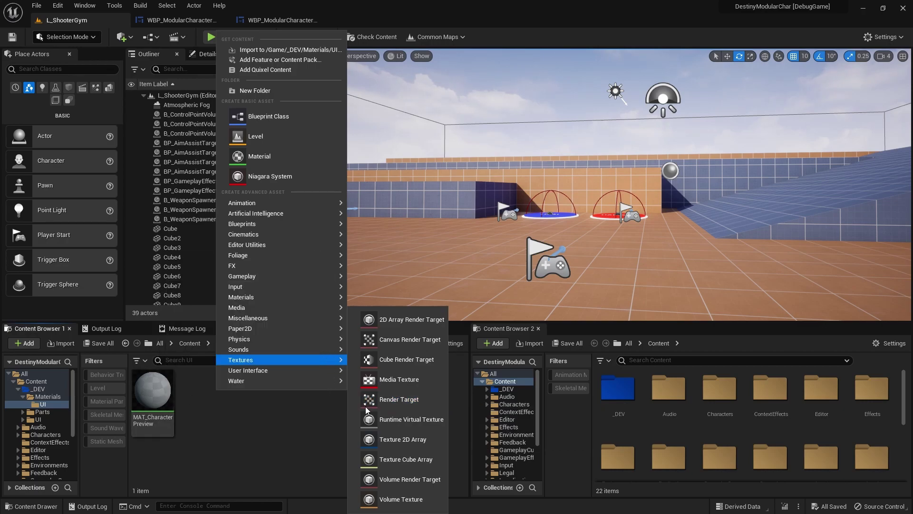
pyautogui.click(402, 401)
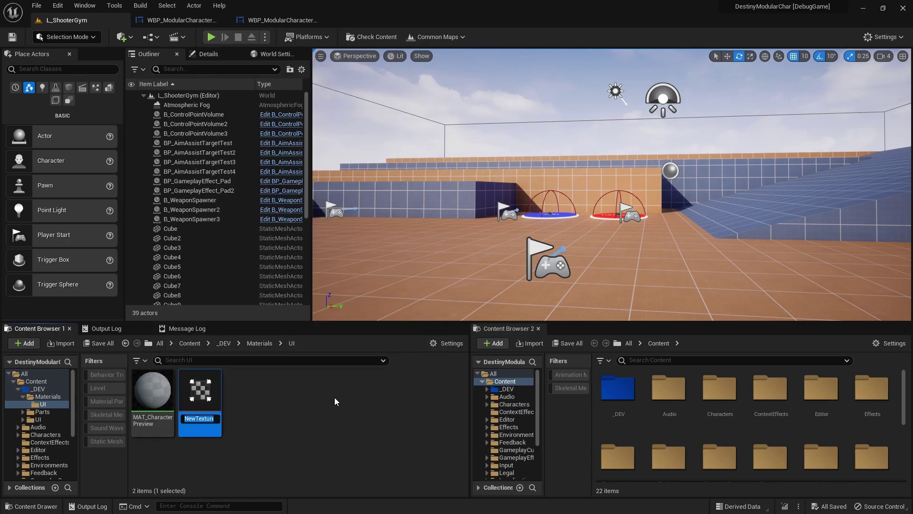
pyautogui.write('RT_C')
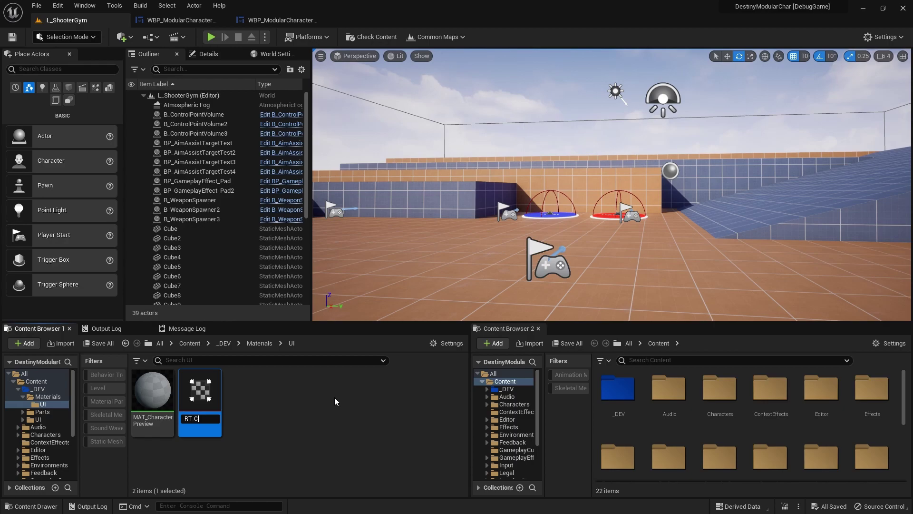
pyautogui.write('haracterPreview')
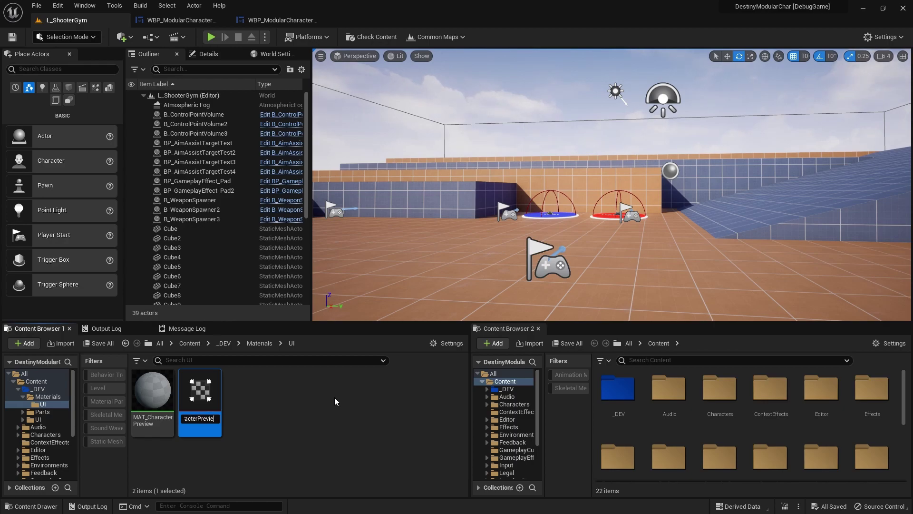
pyautogui.press('Return')
# - Set the RT_CharacterPreview render target's size to 2048 by 2048 and save it
pyautogui.doubleClick(208, 383)
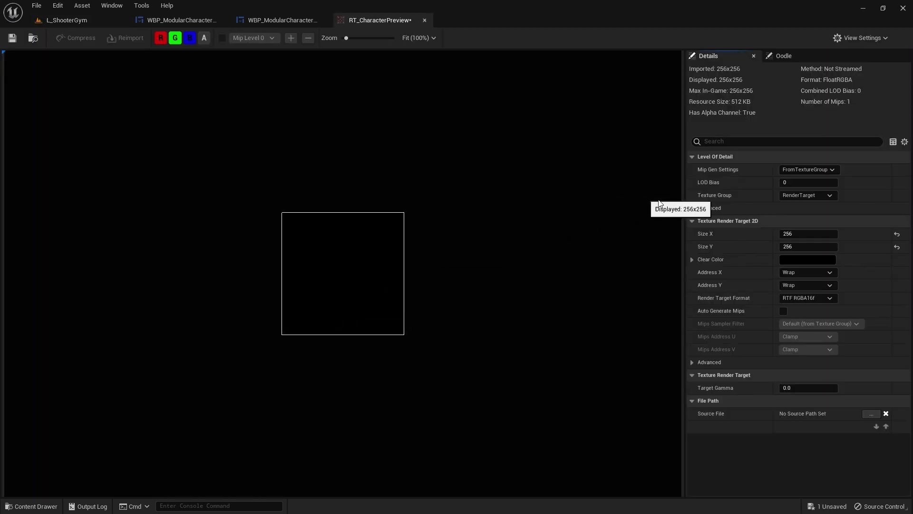
pyautogui.click(803, 234)
pyautogui.write('2048')
pyautogui.press('Tab')
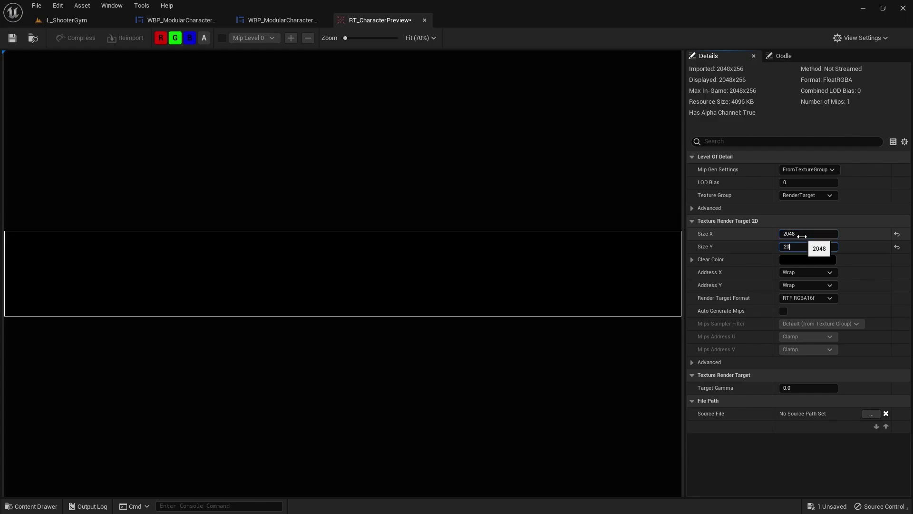
pyautogui.write('2048')
pyautogui.press('Return')
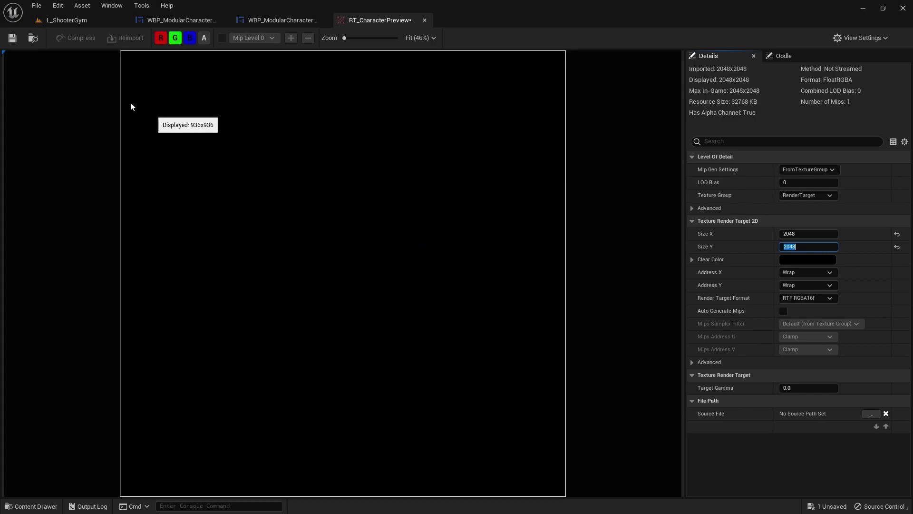
pyautogui.click(12, 39)
# - Add RT_CharacterPreview as a Texture Sample node in the MAT_CharacterPreview material graph
pyautogui.click(81, 21)
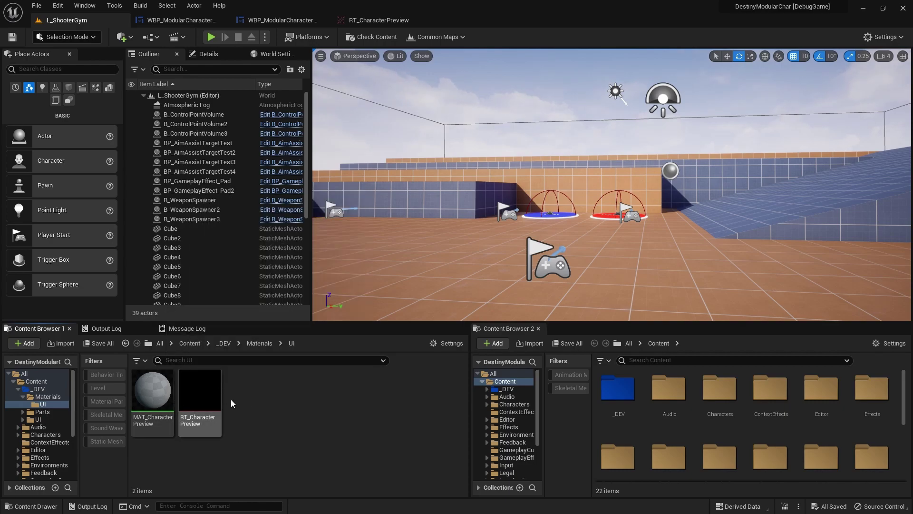
pyautogui.moveTo(145, 400)
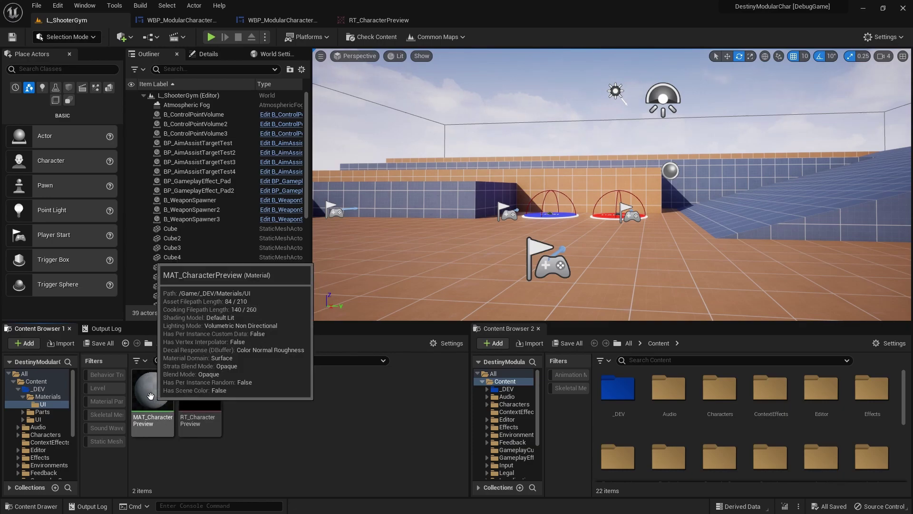
pyautogui.doubleClick(151, 396)
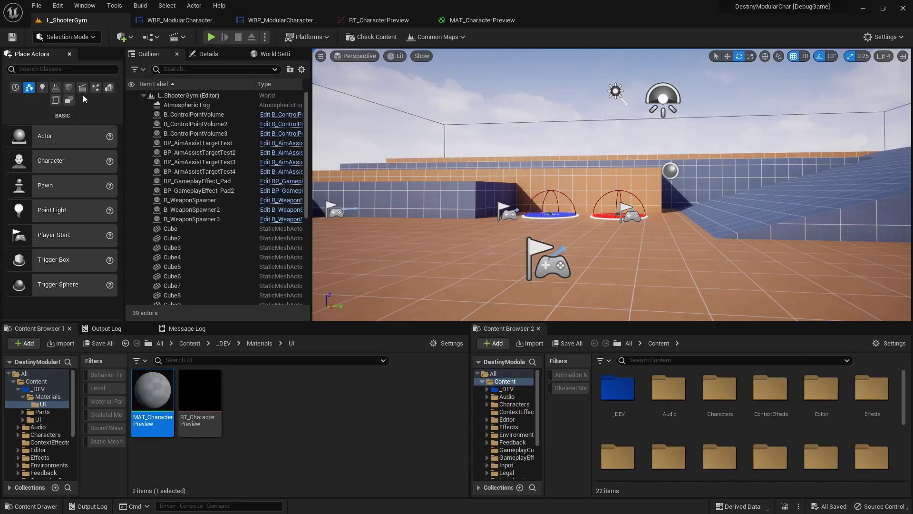
pyautogui.click(478, 21)
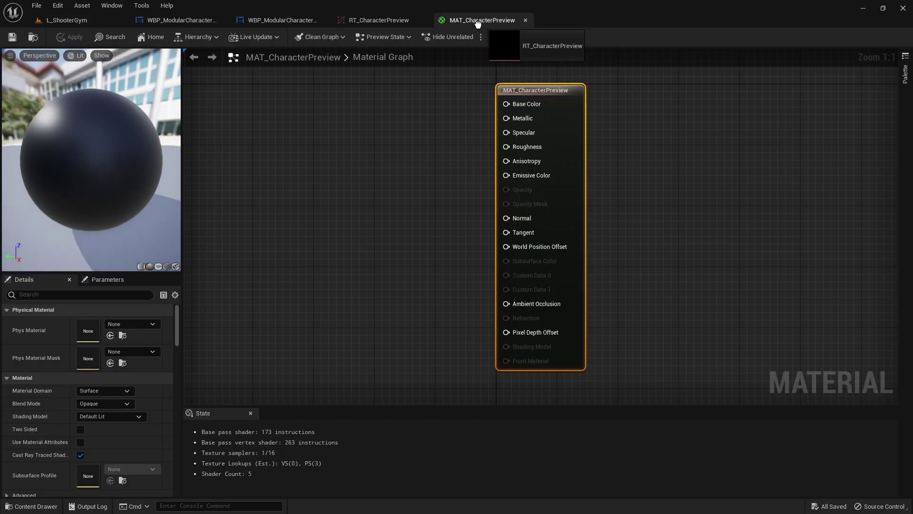
pyautogui.moveTo(477, 23); pyautogui.dragTo(280, 118)
pyautogui.moveTo(306, 257); pyautogui.dragTo(475, 231, button='right')
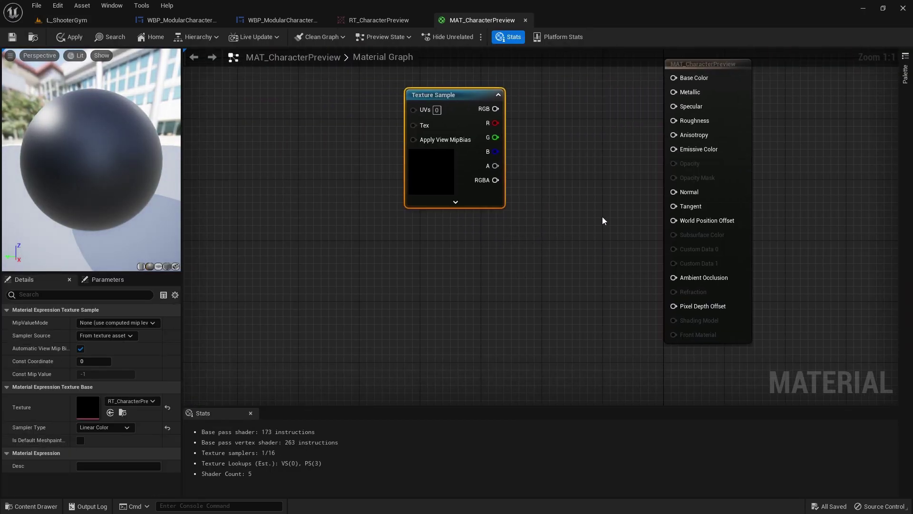
# - Set the material domain of MAT_CharacterPreview to User Interface and its blend mode to Translucent
pyautogui.moveTo(754, 172); pyautogui.dragTo(636, 218, button='right')
pyautogui.click(618, 185)
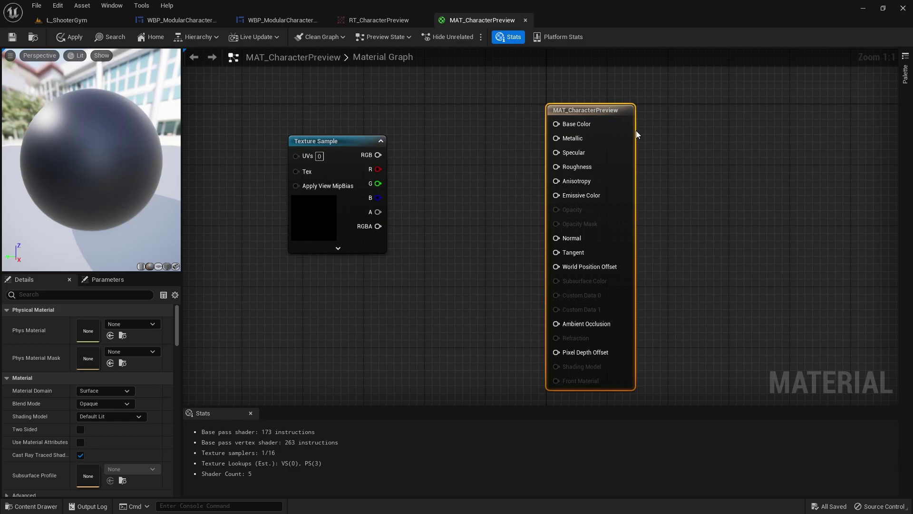
pyautogui.click(107, 391)
pyautogui.click(87, 444)
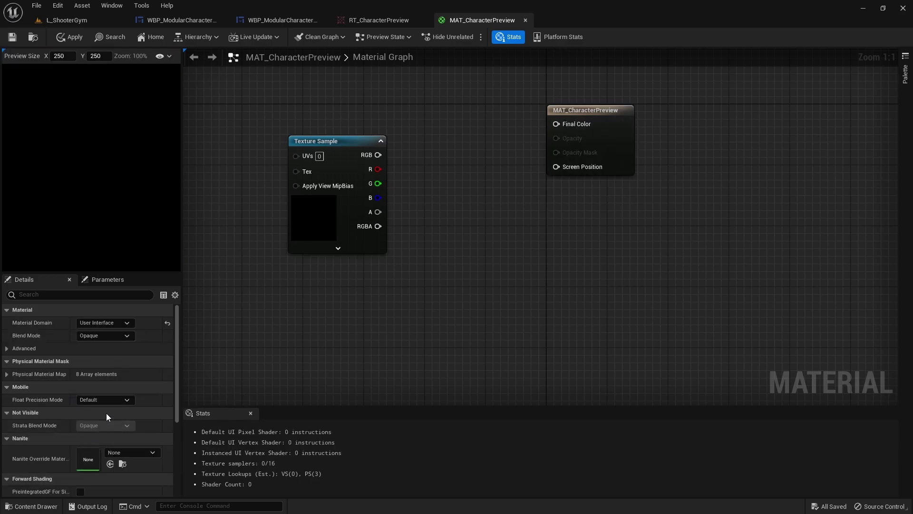
pyautogui.click(118, 336)
pyautogui.click(99, 361)
# - Connect the Texture Sample's RGB output to the material's Final Color input and save the material
pyautogui.moveTo(329, 261); pyautogui.dragTo(461, 294, button='right')
pyautogui.moveTo(449, 187); pyautogui.dragTo(273, 182)
pyautogui.moveTo(340, 279); pyautogui.dragTo(509, 284, button='right')
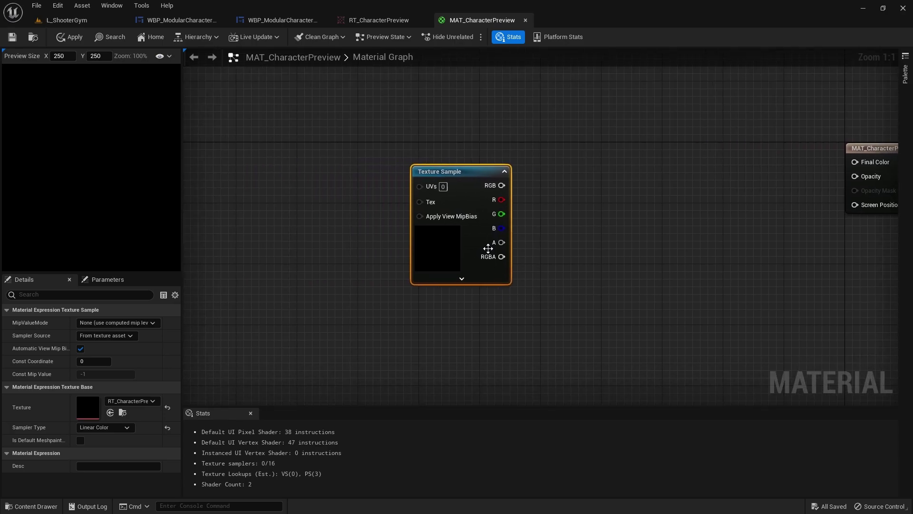
pyautogui.moveTo(488, 248); pyautogui.dragTo(404, 241)
pyautogui.moveTo(450, 235); pyautogui.dragTo(386, 230, button='right')
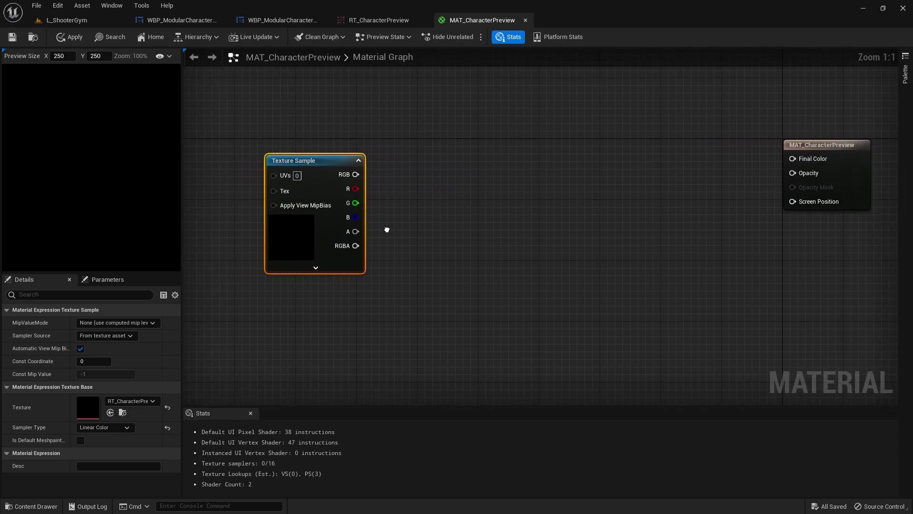
pyautogui.moveTo(336, 306); pyautogui.dragTo(344, 249, button='right')
pyautogui.moveTo(360, 123); pyautogui.dragTo(795, 99)
pyautogui.moveTo(561, 141); pyautogui.dragTo(564, 137, button='right')
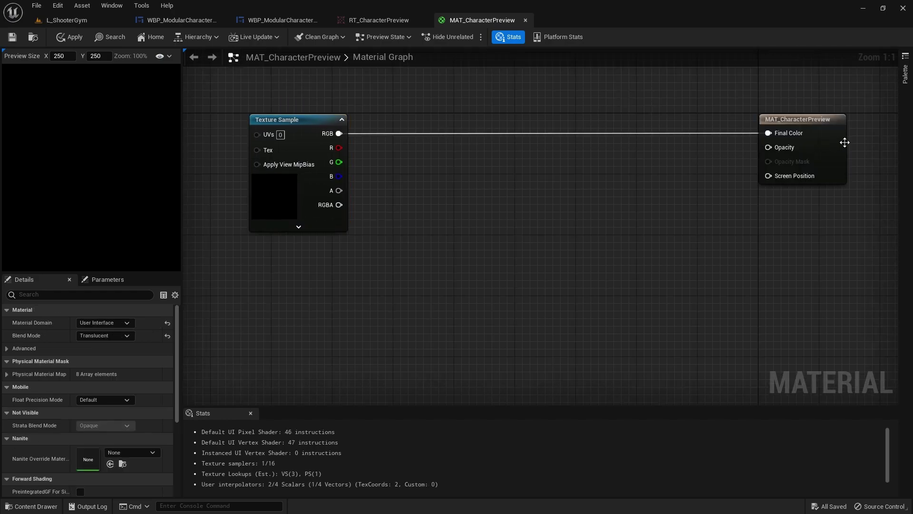
pyautogui.moveTo(845, 142); pyautogui.dragTo(576, 175, button='right')
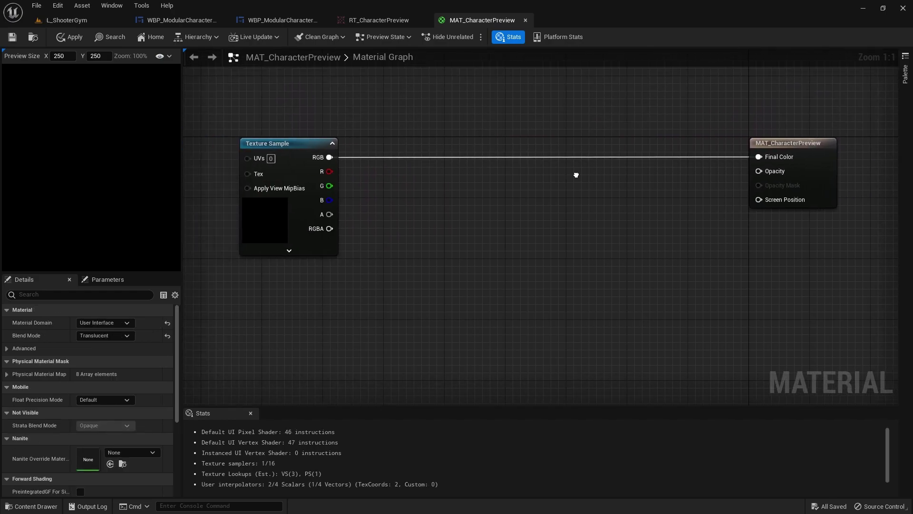
pyautogui.click(13, 37)
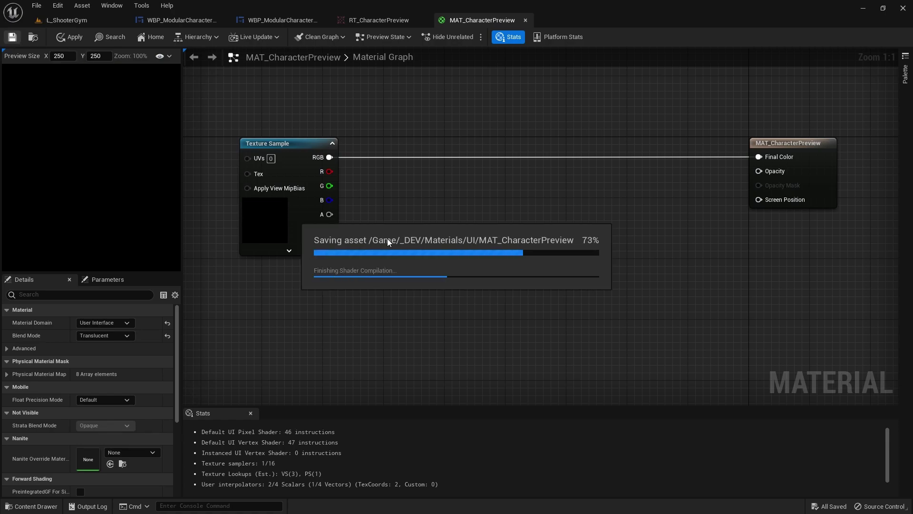
# - Create a folder named Actors inside the _DEV content folder
pyautogui.click(68, 20)
pyautogui.click(269, 410)
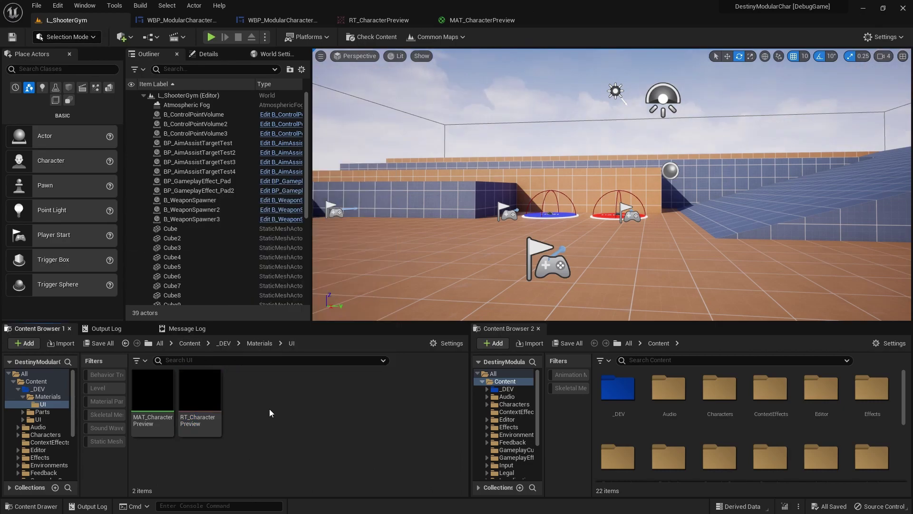
pyautogui.moveTo(203, 390)
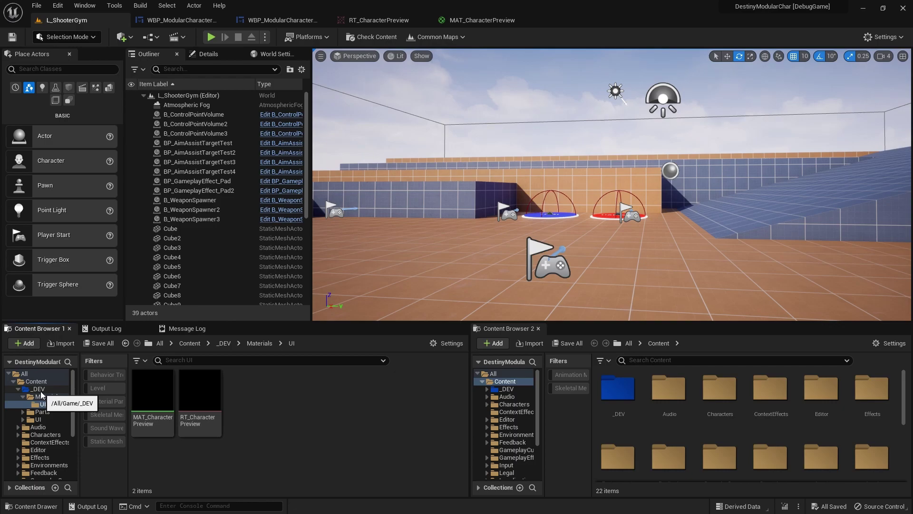
pyautogui.click(39, 389)
pyautogui.rightClick(185, 449)
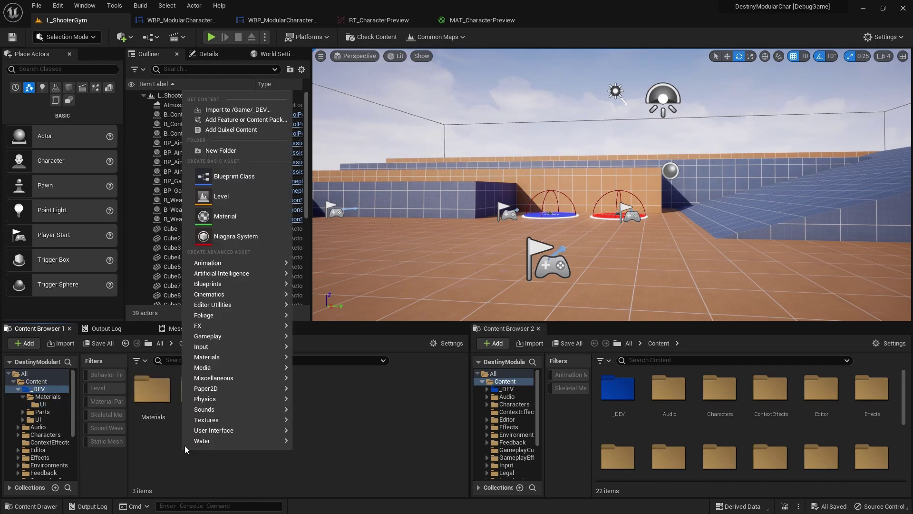
pyautogui.click(222, 151)
pyautogui.write('Ac')
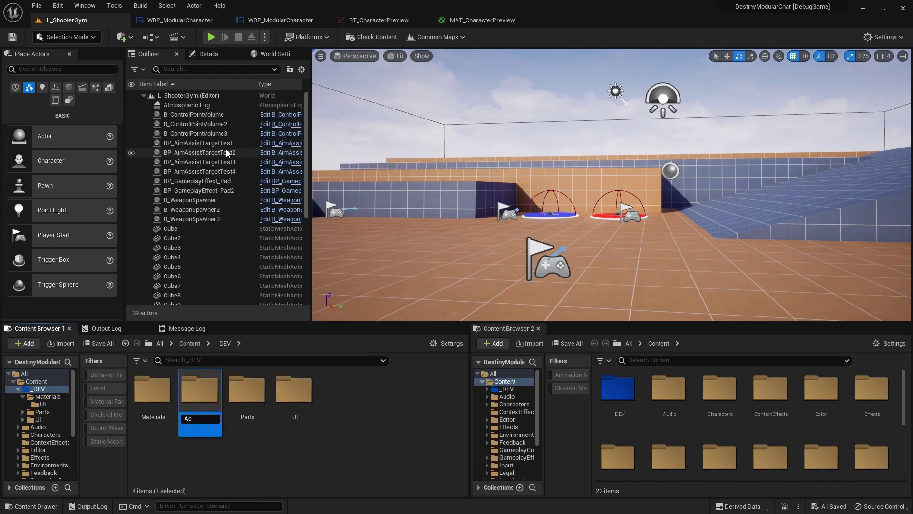
pyautogui.write('tors')
pyautogui.press('Return')
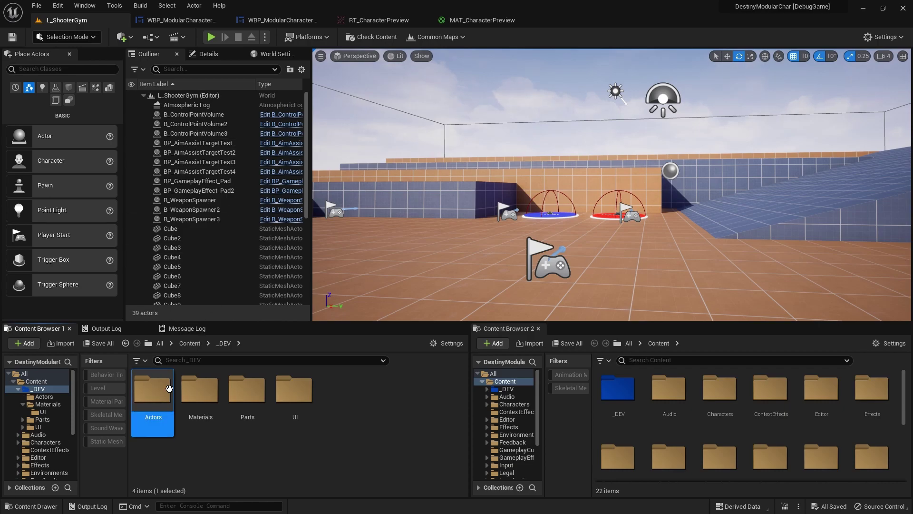
# - Create a ModularCharacter subfolder inside the Actors folder
pyautogui.doubleClick(150, 391)
pyautogui.rightClick(152, 391)
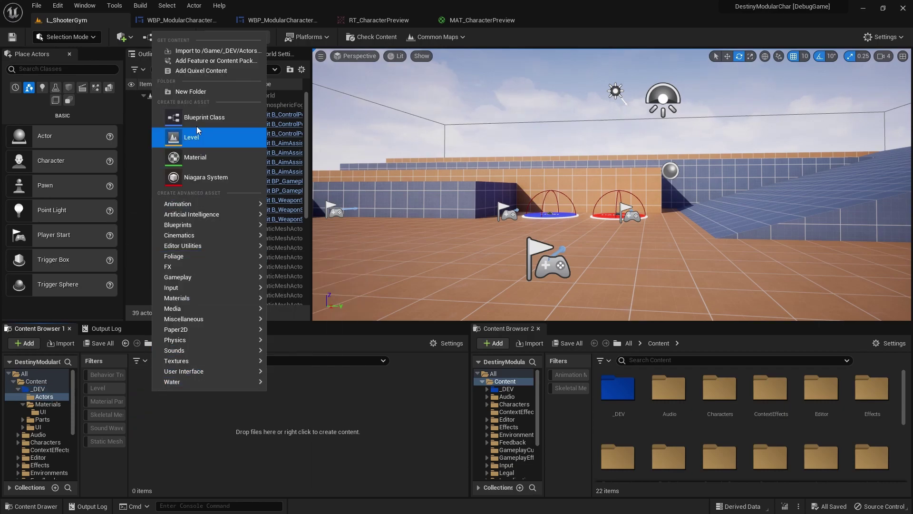
pyautogui.click(204, 89)
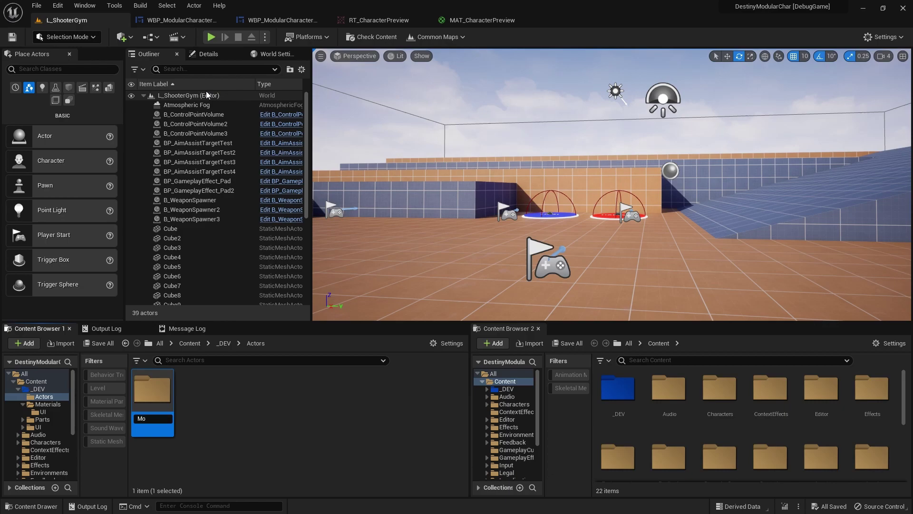
pyautogui.write('ModularCharacter')
pyautogui.press('Return')
# - Create a blueprint named BP_ModularCharacterPreview in the ModularCharacter folder, with ModularCharacterSkin as its parent class
pyautogui.doubleClick(152, 390)
pyautogui.rightClick(160, 404)
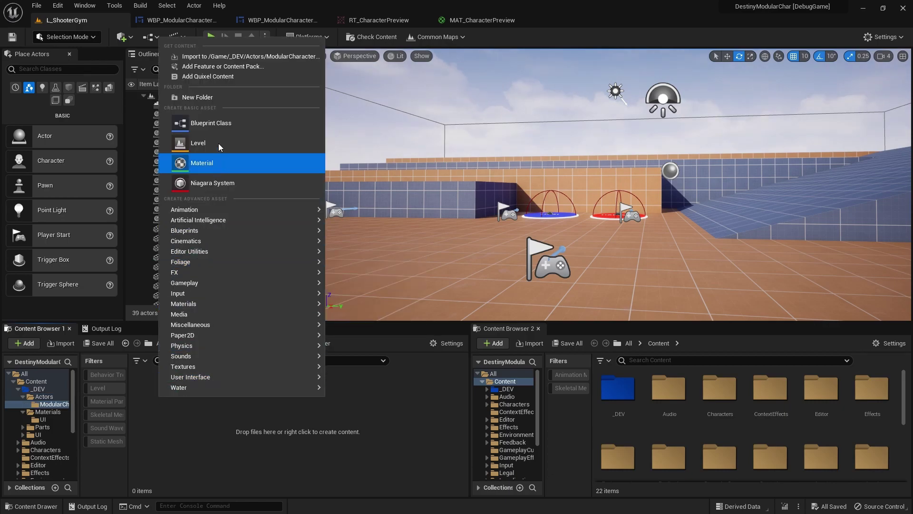
pyautogui.click(218, 124)
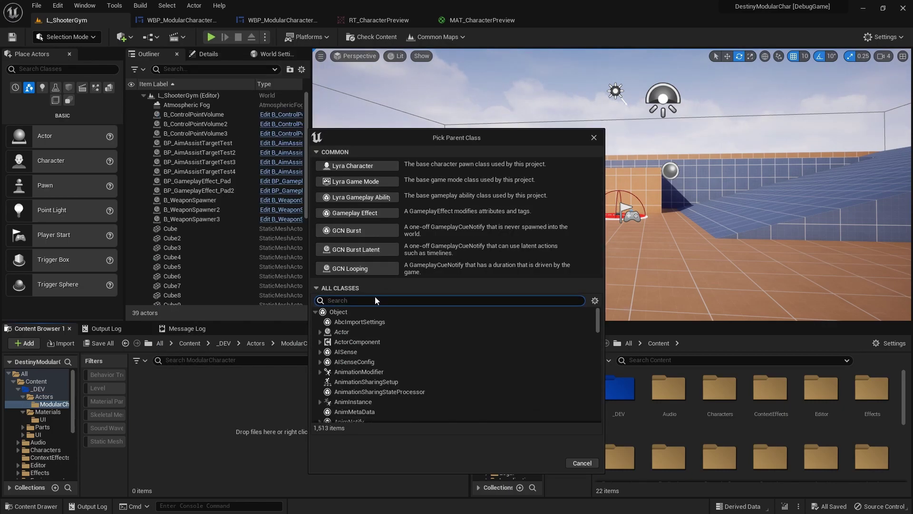
pyautogui.write('Modularcharact')
pyautogui.click(395, 341)
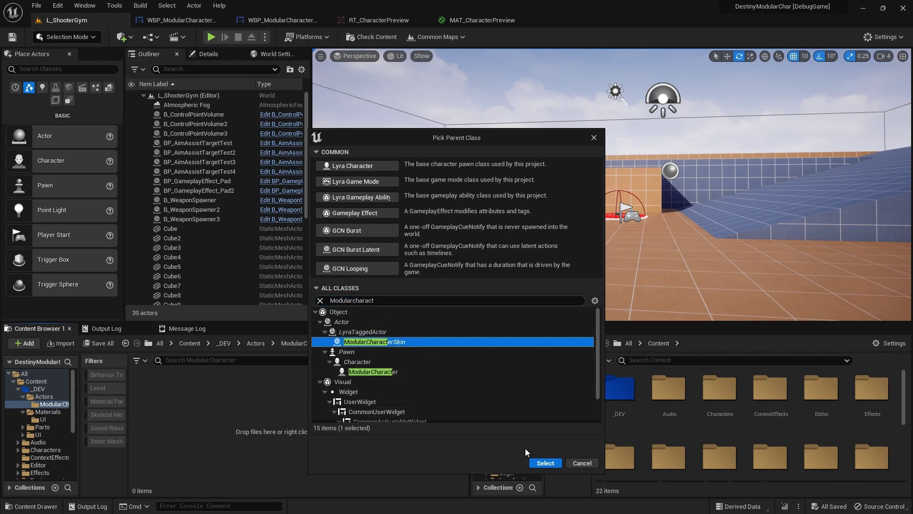
pyautogui.click(544, 462)
pyautogui.write('B')
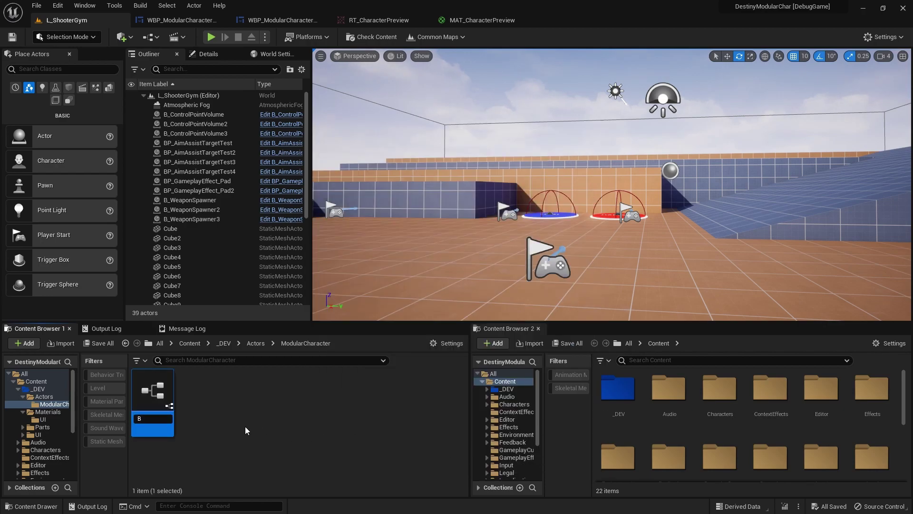
pyautogui.write('P_ModularChar')
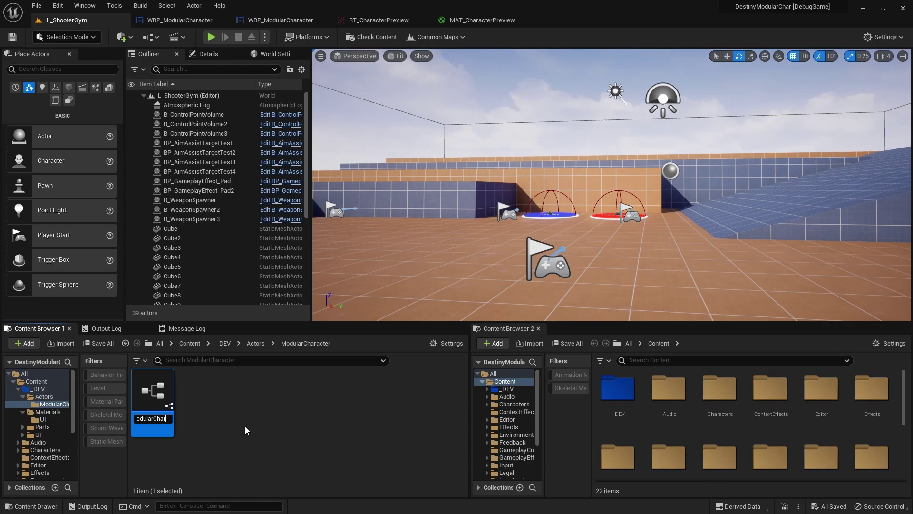
pyautogui.write('acterPreview')
pyautogui.press('Return')
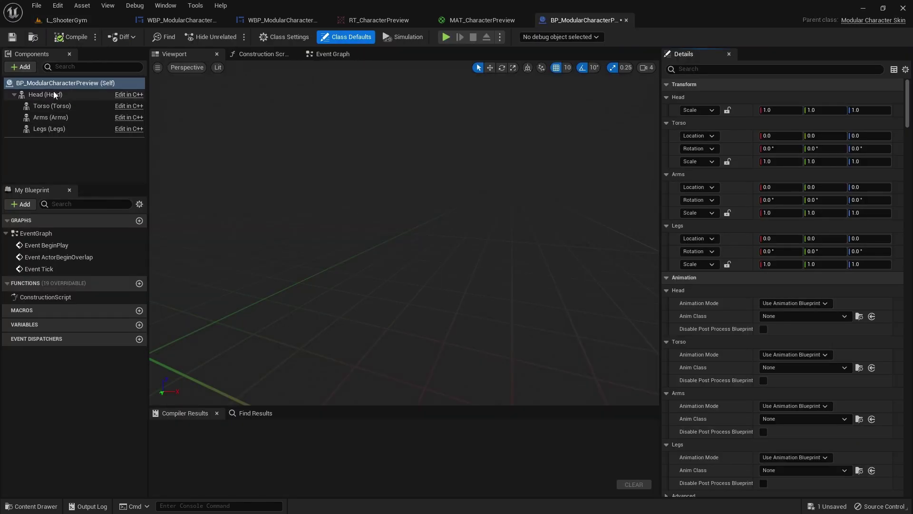
# - Assign the MESH_H_A1 skeletal mesh from SCK_Casual01/Models to the Head component
pyautogui.click(54, 96)
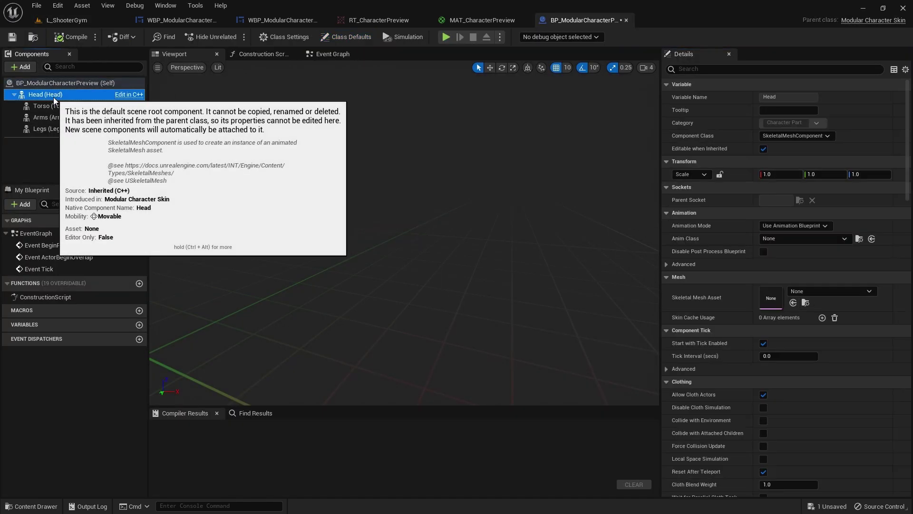
pyautogui.hotkey('ctrl', 'space')
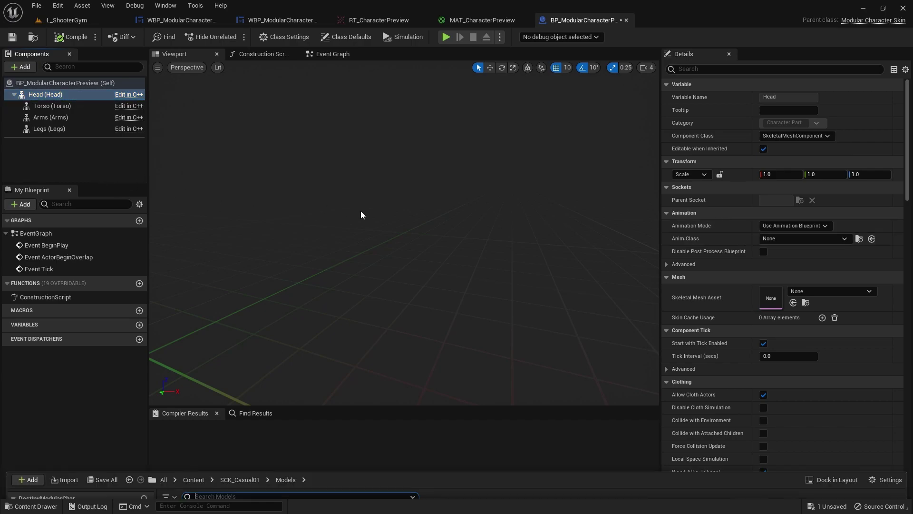
pyautogui.click(442, 381)
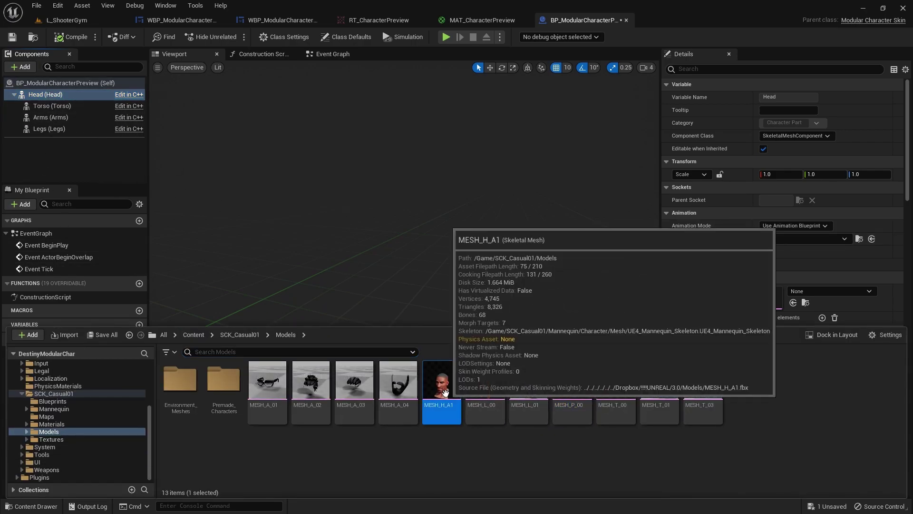
pyautogui.click(793, 302)
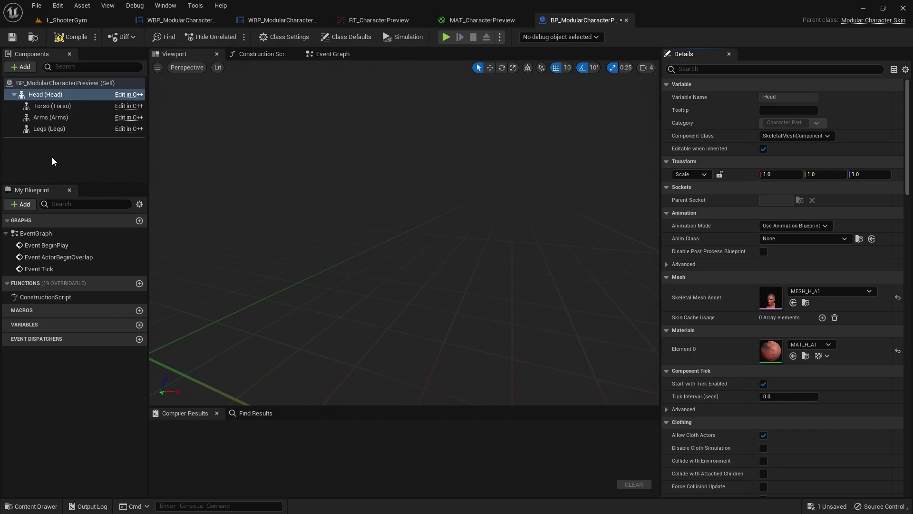
# - Assign the MESH_T_00 skeletal mesh to the Torso component
pyautogui.click(52, 106)
pyautogui.hotkey('ctrl', 'space')
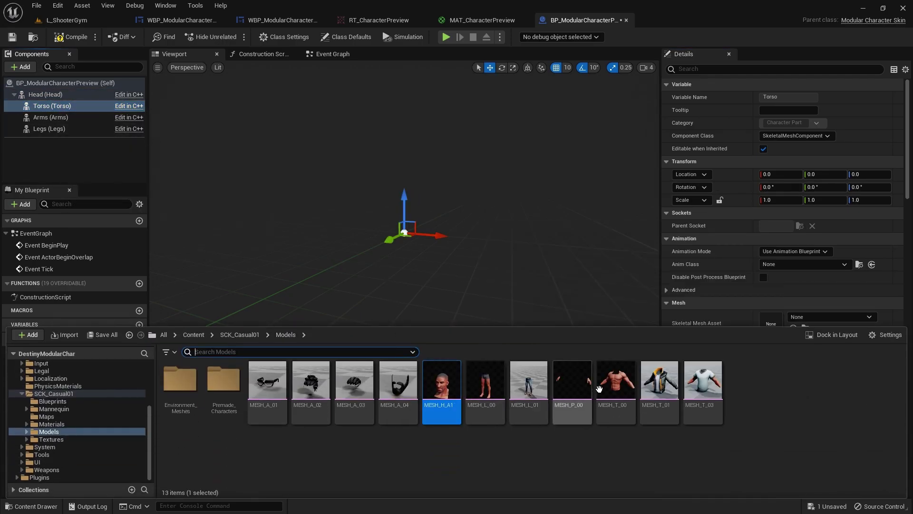
pyautogui.click(616, 380)
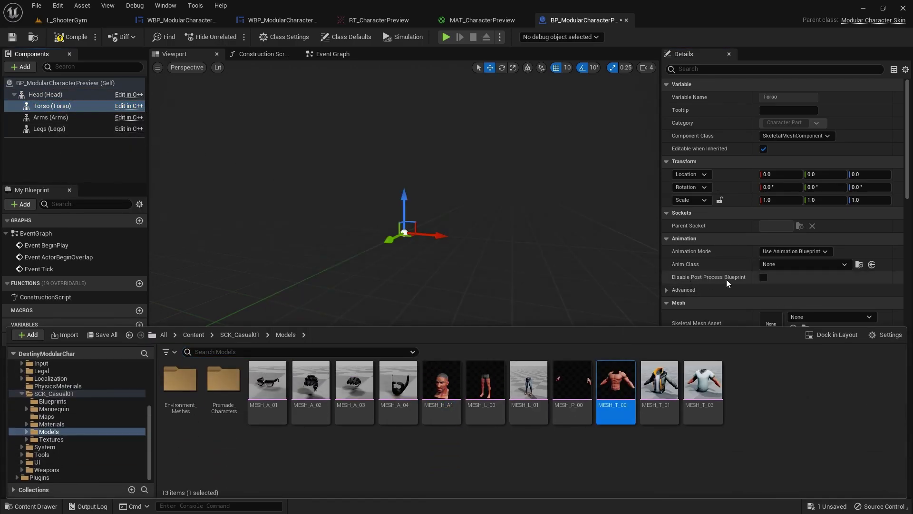
pyautogui.scroll(-3, 726, 279)
pyautogui.click(792, 272)
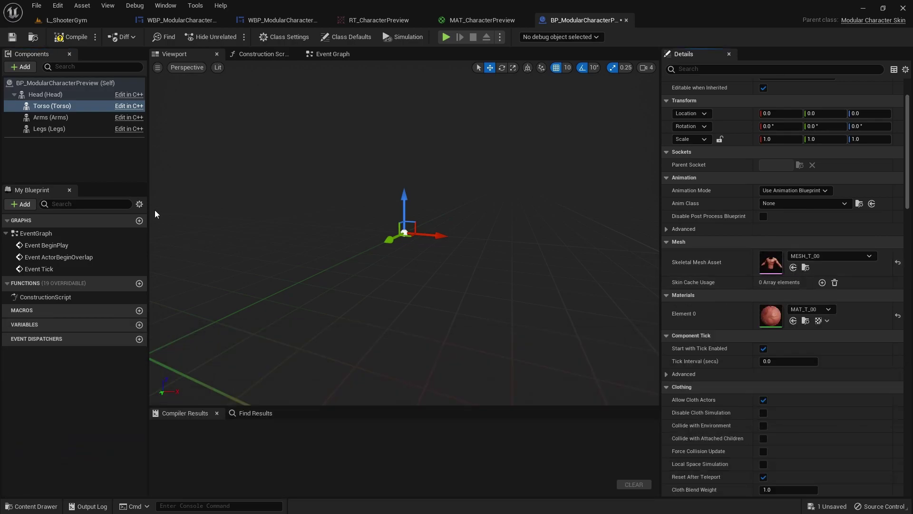
# - Assign the MESH_P_00 skeletal mesh to the Arms component
pyautogui.click(51, 117)
pyautogui.hotkey('ctrl', 'space')
pyautogui.click(572, 380)
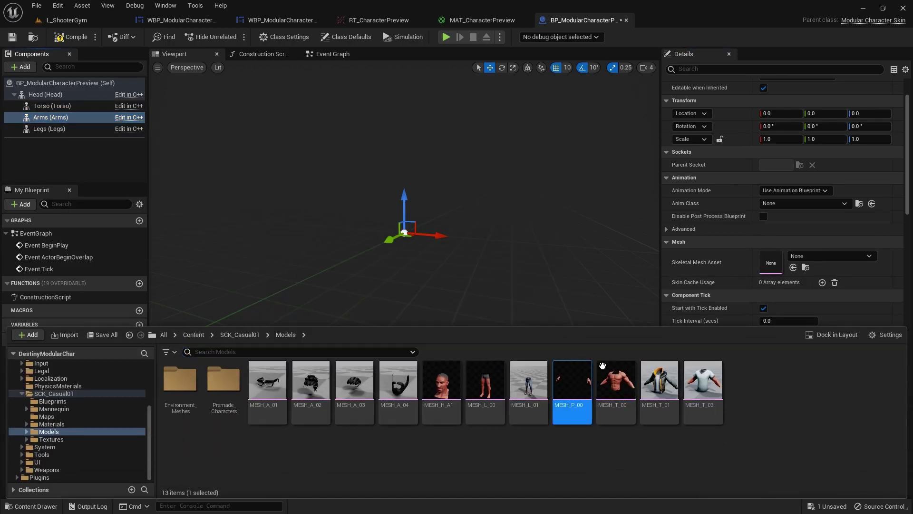
pyautogui.click(793, 267)
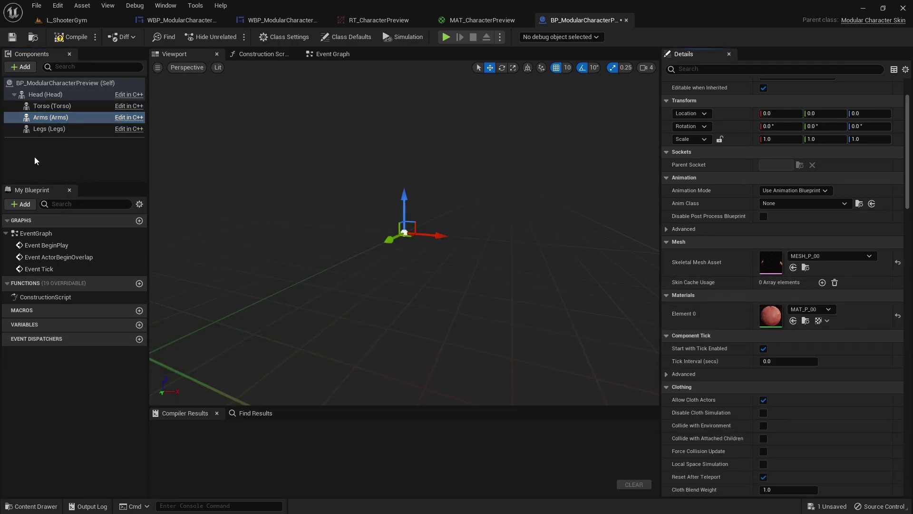
# - Assign the MESH_L_00 skeletal mesh to the Legs component
pyautogui.click(48, 129)
pyautogui.hotkey('ctrl', 'space')
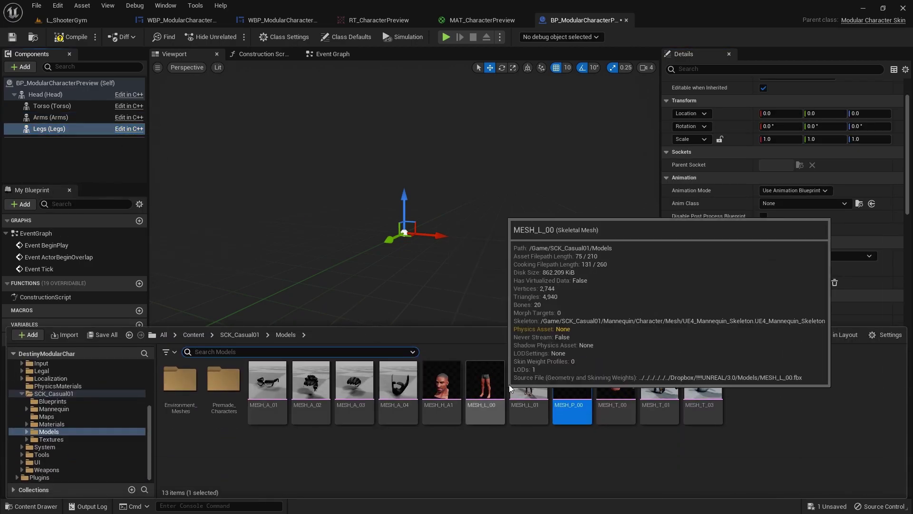
pyautogui.click(490, 382)
pyautogui.click(793, 267)
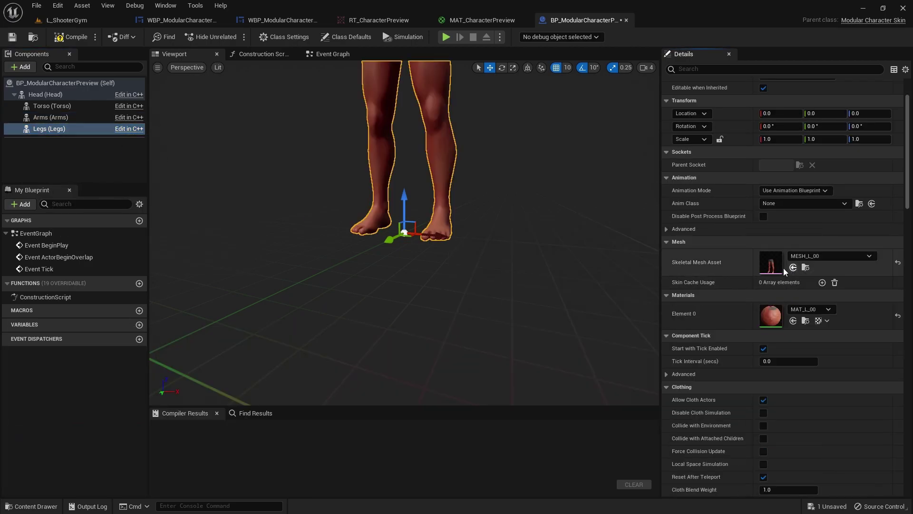
# - Add a SceneCaptureComponent2D under the Head component of the preview blueprint, keeping its default name
pyautogui.scroll(-6, 281, 254)
pyautogui.moveTo(282, 254); pyautogui.dragTo(276, 184, button='right')
pyautogui.press('w')
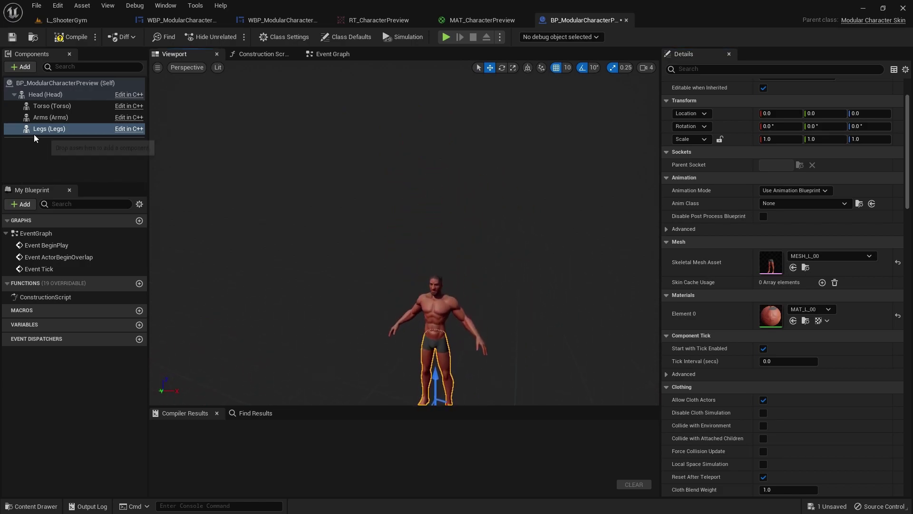
pyautogui.click(36, 84)
pyautogui.click(23, 67)
pyautogui.write('sce')
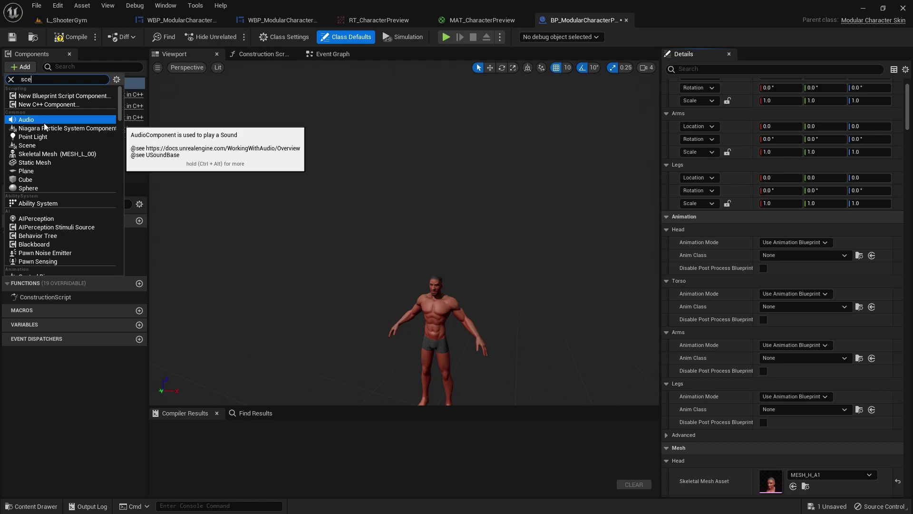
pyautogui.write('n')
pyautogui.click(59, 97)
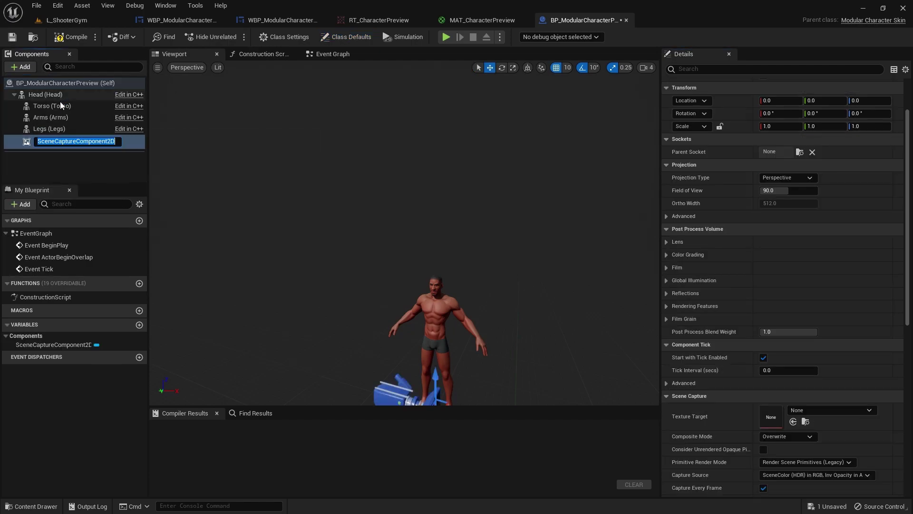
pyautogui.click(62, 160)
# - Place the scene capture in front of the character at location 0, 170, 130 and rotate it about -90° around Z to face him
pyautogui.click(60, 142)
pyautogui.keyDown('alt'); pyautogui.moveTo(332, 234); pyautogui.dragTo(299, 249); pyautogui.keyUp('alt')
pyautogui.click(59, 160)
pyautogui.click(59, 140)
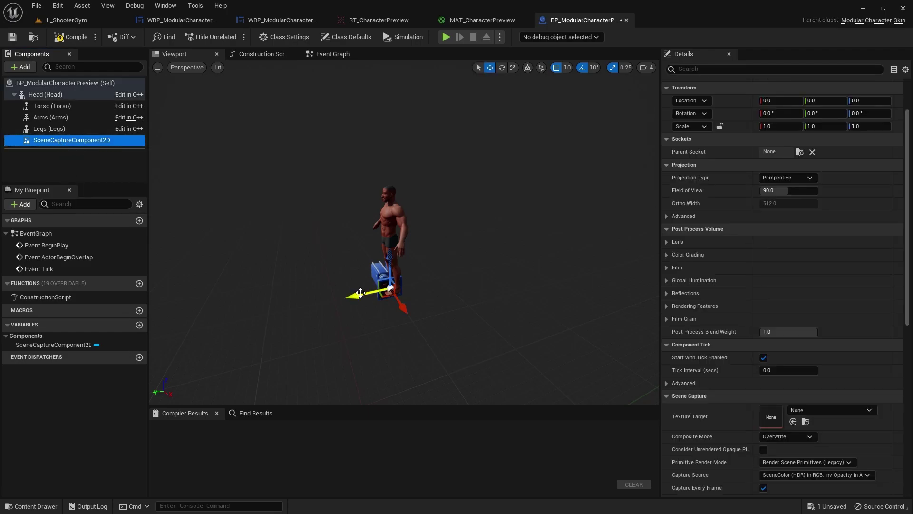
pyautogui.moveTo(360, 293); pyautogui.dragTo(279, 253)
pyautogui.press('e')
pyautogui.press('w')
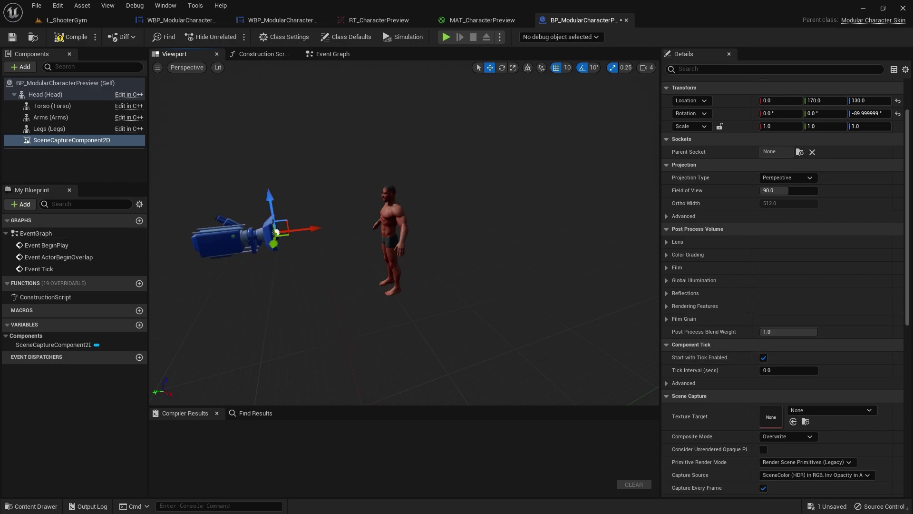
# - Set the scene capture's Texture Target to RT_CharacterPreview
pyautogui.scroll(-4, 809, 375)
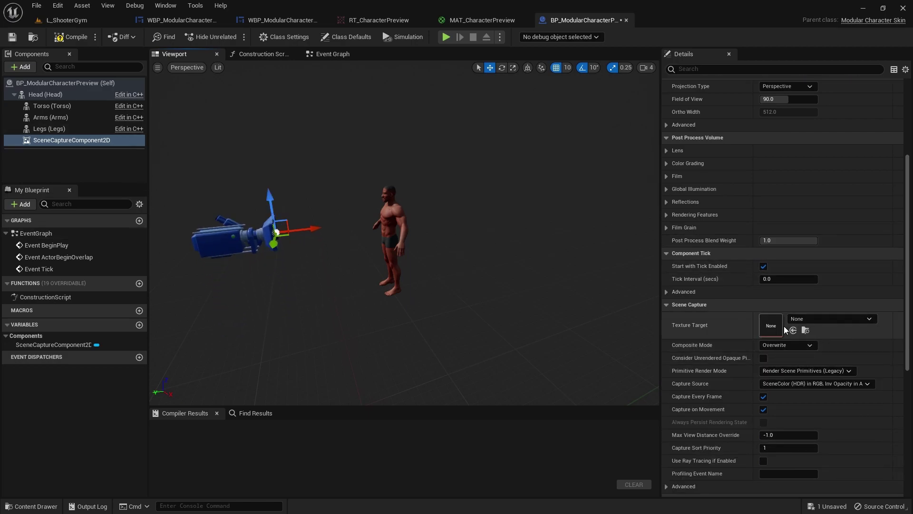
pyautogui.click(804, 319)
pyautogui.click(811, 193)
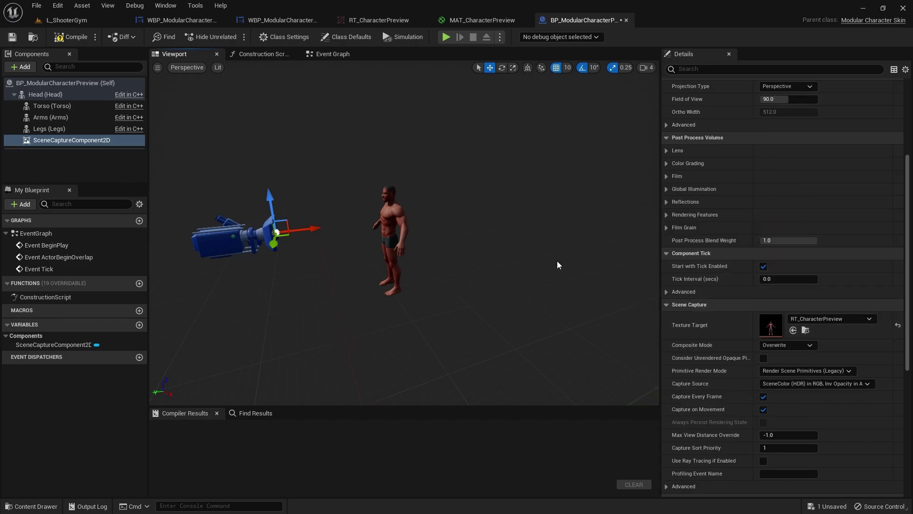
# - Move the scene capture camera closer to the character and adjust its tilt, with the blueprint compiled and saved
pyautogui.moveTo(314, 230); pyautogui.dragTo(341, 229)
pyautogui.press('e')
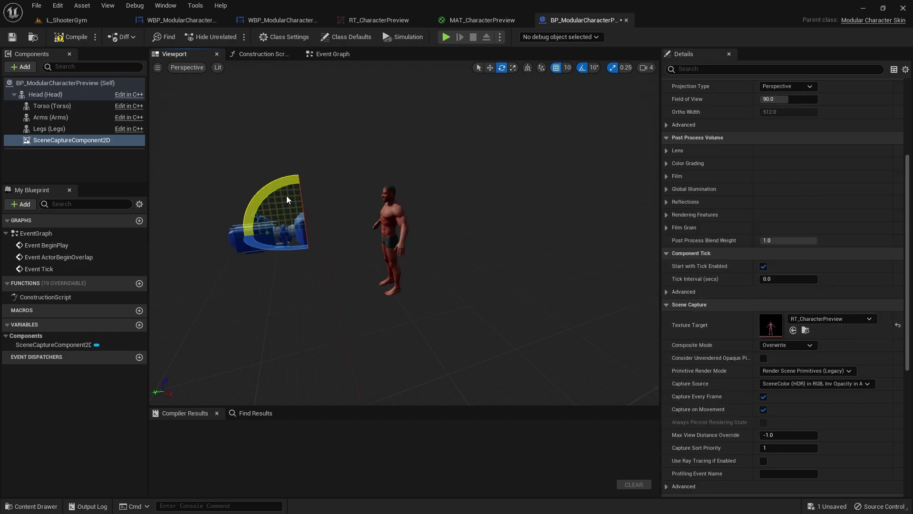
pyautogui.moveTo(282, 182)
pyautogui.mouseDown()
pyautogui.moveTo(266, 204)
pyautogui.moveTo(281, 183)
pyautogui.mouseUp()
pyautogui.click(72, 37)
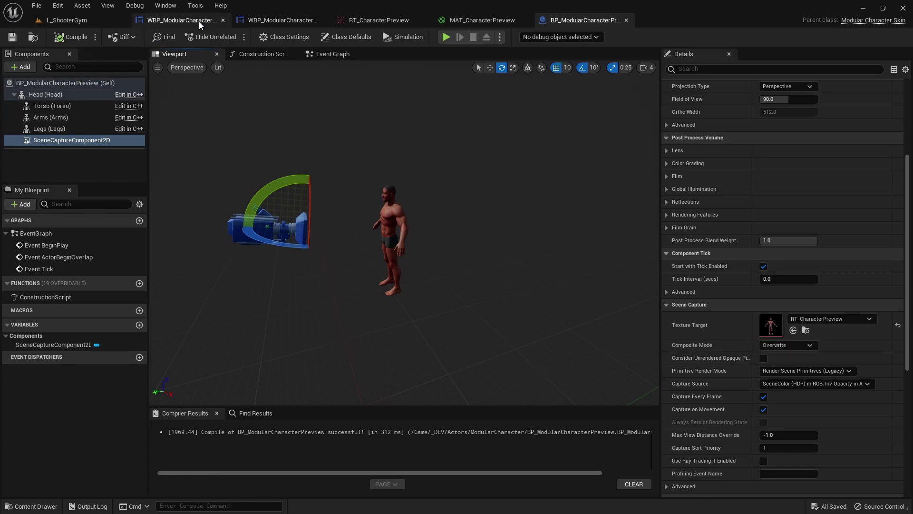
# - Add a RadialGradientExponential node below the Texture Sample in the MAT_CharacterPreview material graph
pyautogui.click(478, 21)
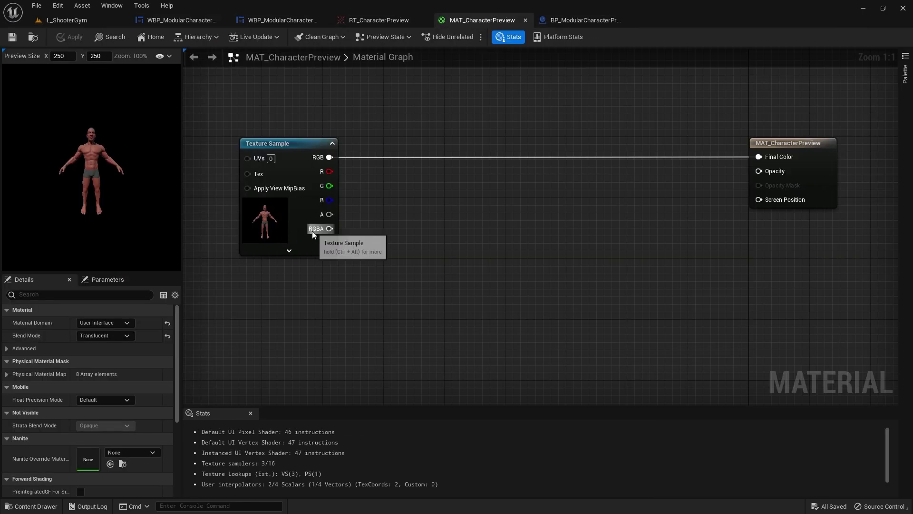
pyautogui.scroll(-1, 321, 313)
pyautogui.moveTo(318, 291); pyautogui.dragTo(311, 267, button='right')
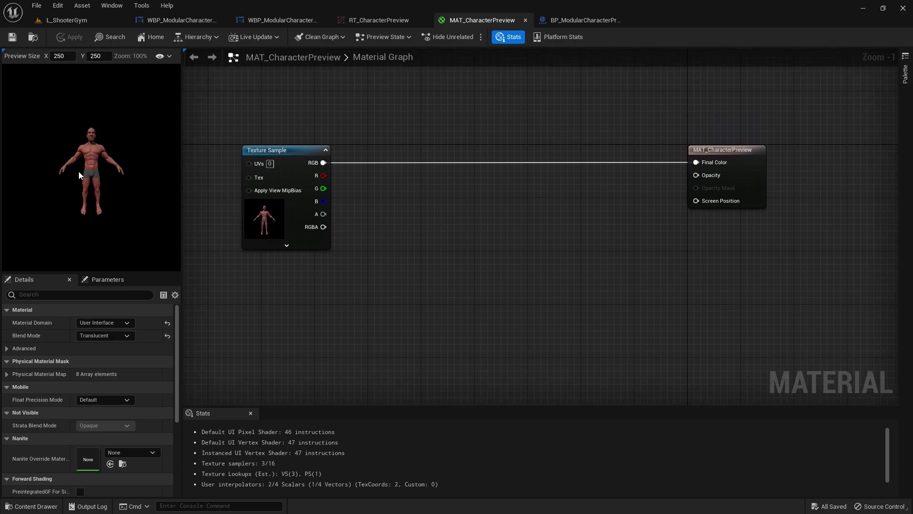
pyautogui.scroll(5, 104, 156)
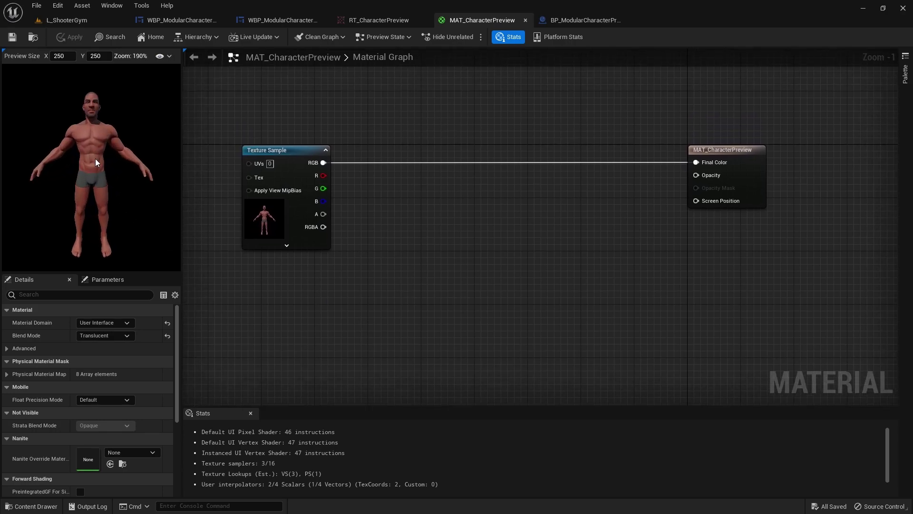
pyautogui.moveTo(374, 273); pyautogui.dragTo(366, 237, button='right')
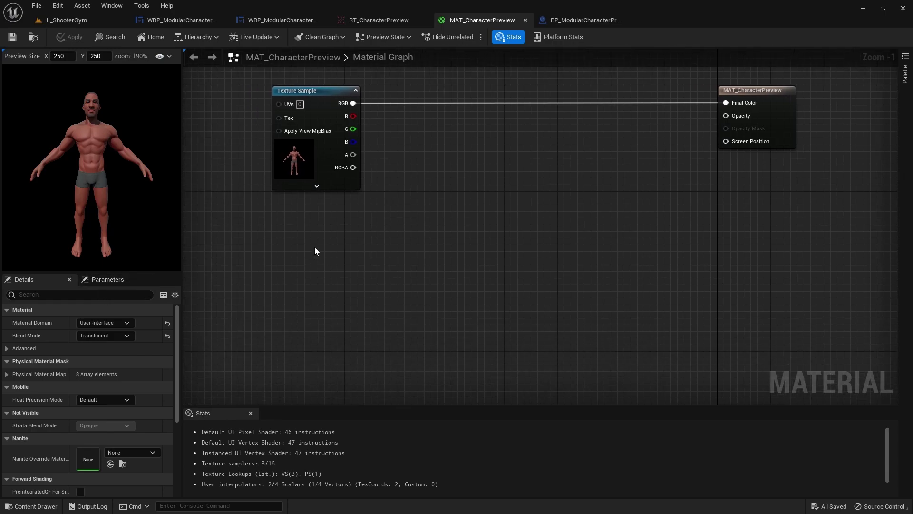
pyautogui.rightClick(360, 253)
pyautogui.click(341, 241)
pyautogui.rightClick(341, 242)
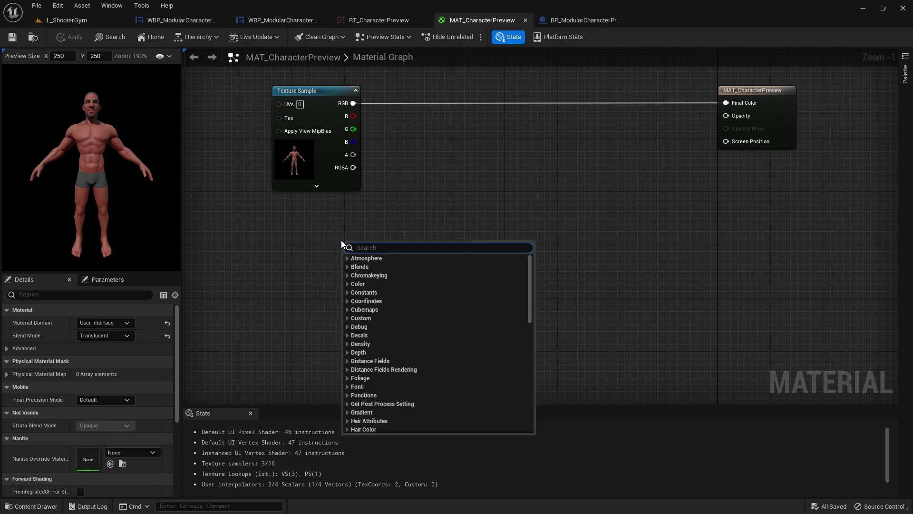
pyautogui.write('radialr')
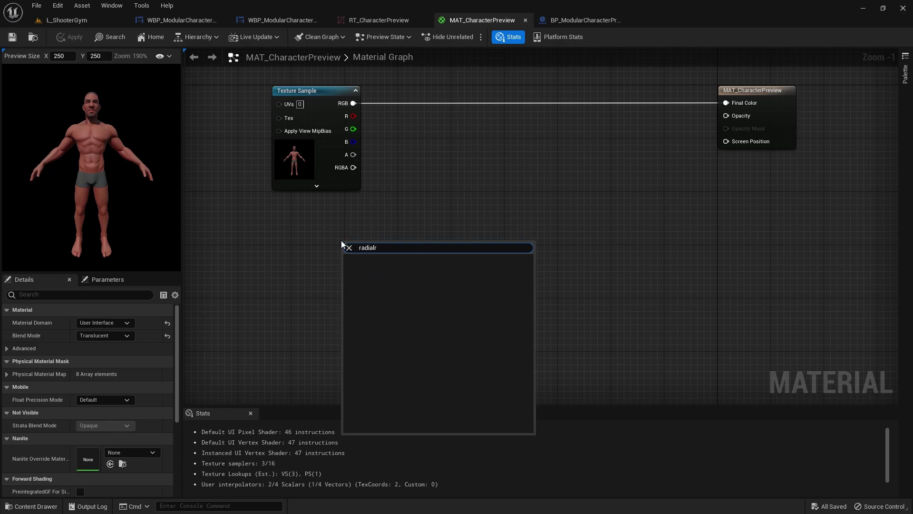
pyautogui.press('BackSpace')
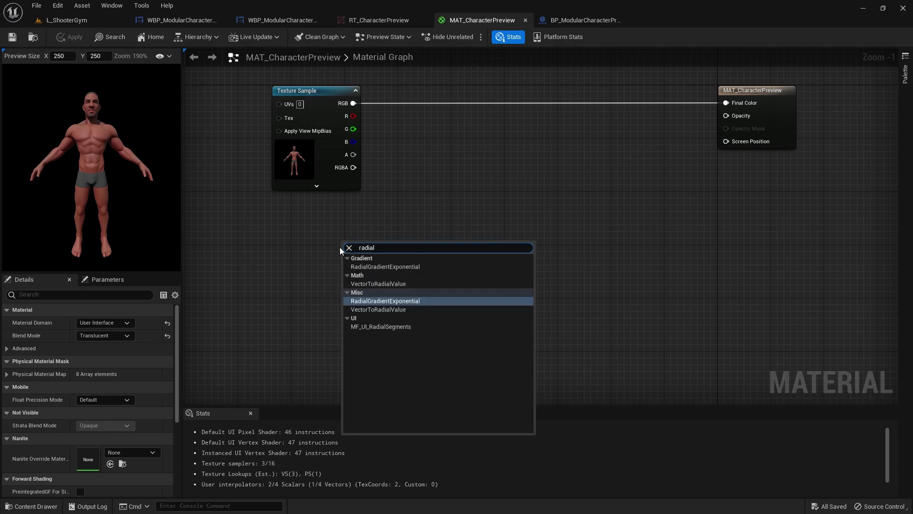
pyautogui.click(394, 266)
pyautogui.moveTo(398, 249); pyautogui.dragTo(336, 255)
pyautogui.rightClick(336, 255)
# - Add a OneMinus node fed by the Texture Sample's alpha output
pyautogui.moveTo(318, 188); pyautogui.dragTo(325, 191)
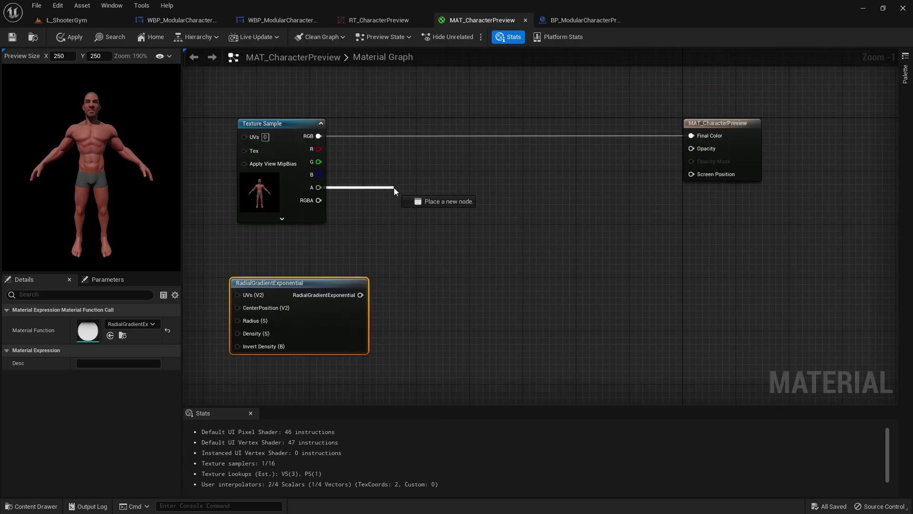
pyautogui.moveTo(394, 188); pyautogui.dragTo(399, 189)
pyautogui.write('onemi')
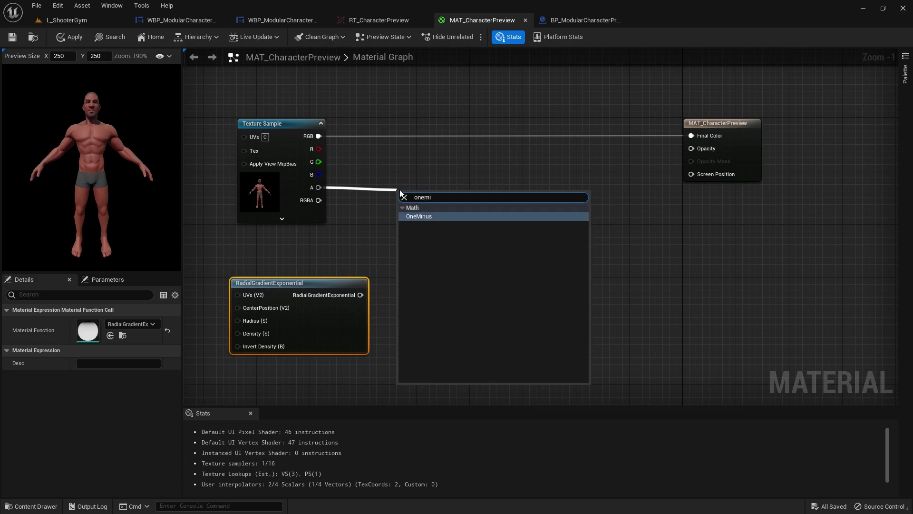
pyautogui.press('Return')
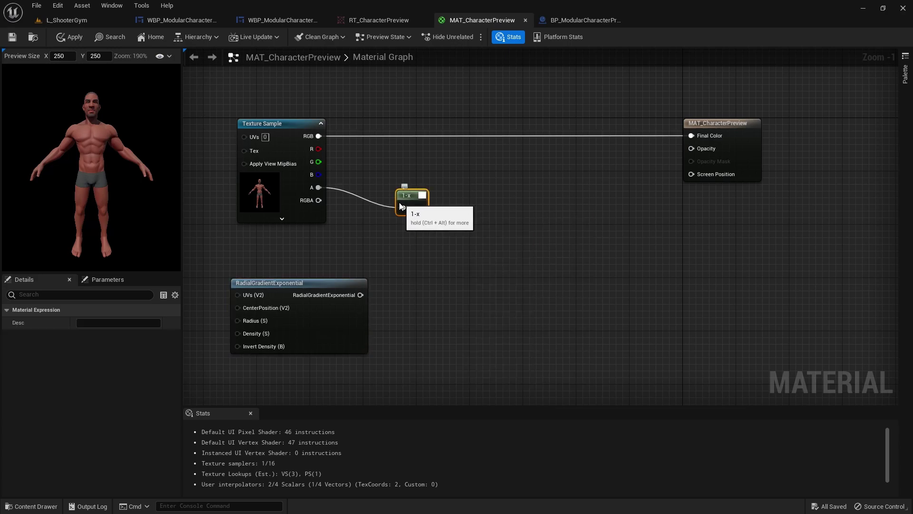
# - Multiply the OneMinus result by the RadialGradientExponential output and connect the product to the material's Opacity input
pyautogui.click(371, 294)
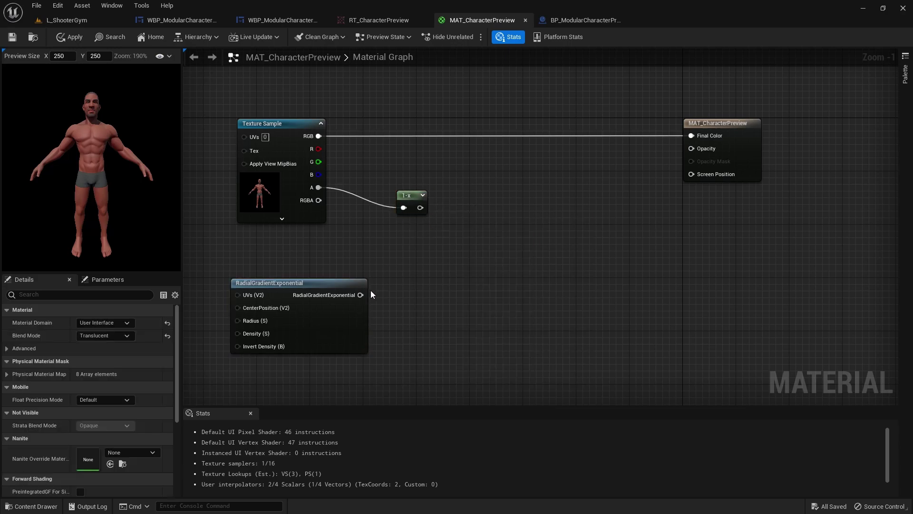
pyautogui.click(478, 218)
pyautogui.moveTo(420, 207); pyautogui.dragTo(477, 229)
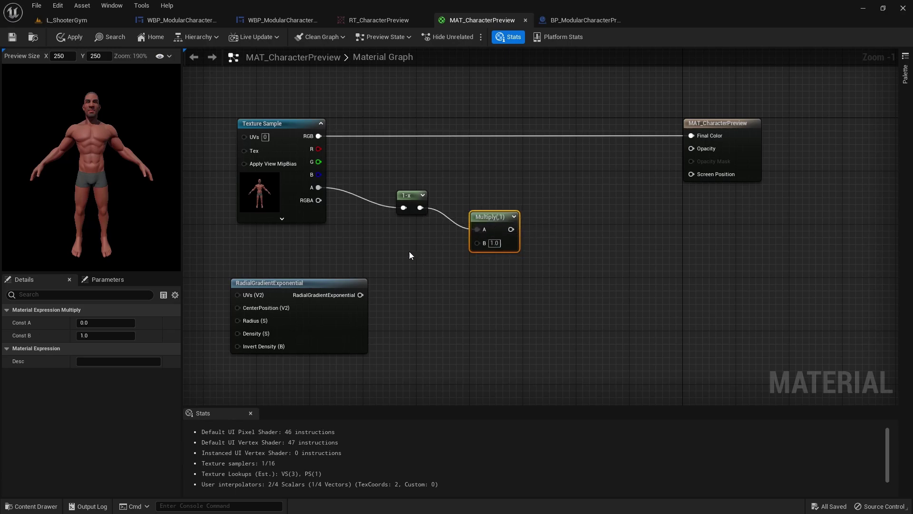
pyautogui.moveTo(360, 295); pyautogui.dragTo(689, 149)
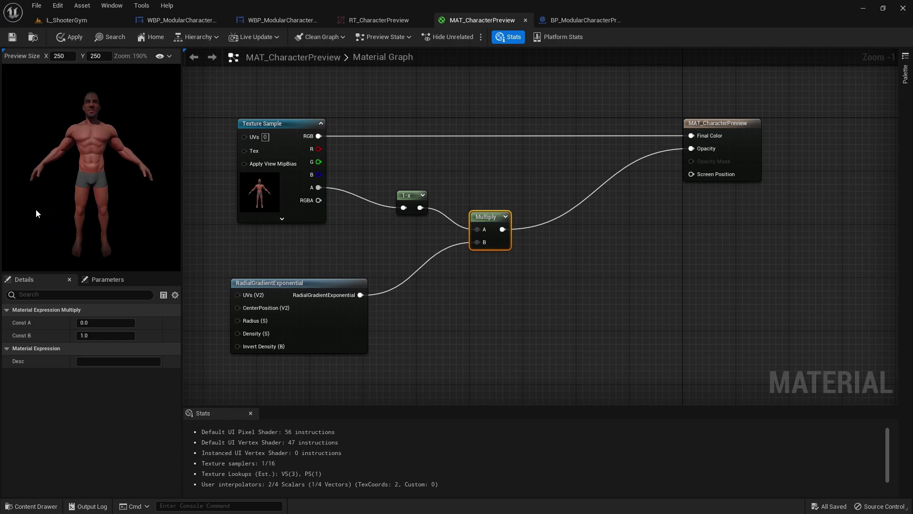
# - Move the RadialGradientExponential node further down in the graph, leaving more space below the Texture Sample
pyautogui.moveTo(396, 267); pyautogui.dragTo(423, 244, button='right')
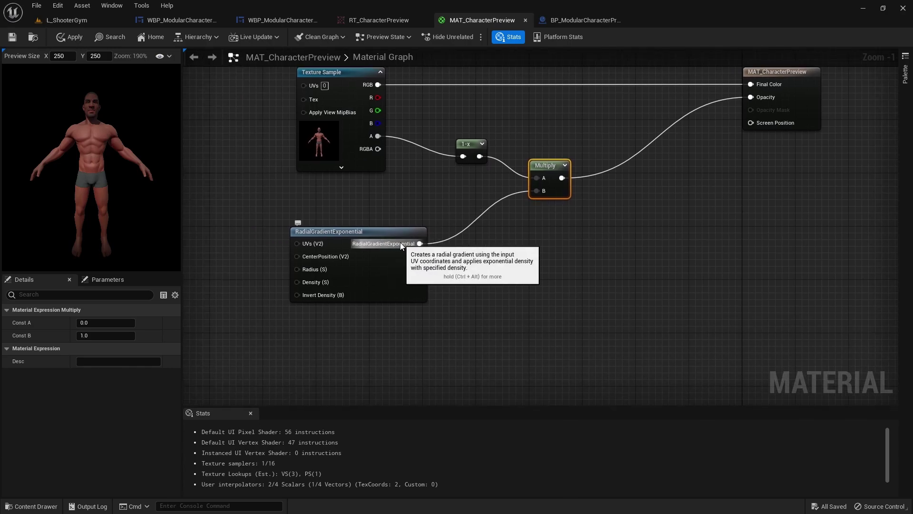
pyautogui.moveTo(399, 233); pyautogui.dragTo(391, 300)
pyautogui.click(321, 229)
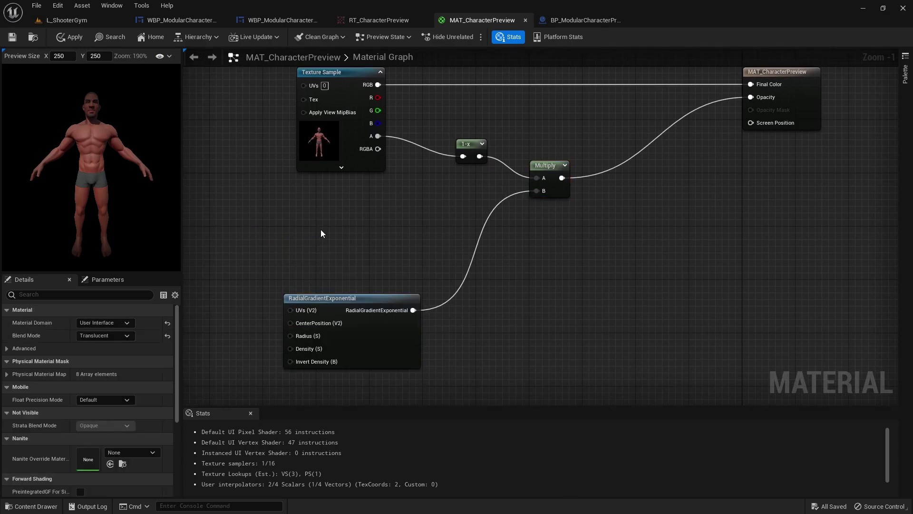
# - Add a LinearGradient node between the Texture Sample and the RadialGradientExponential node in the material graph
pyautogui.rightClick(321, 230)
pyautogui.write('linear')
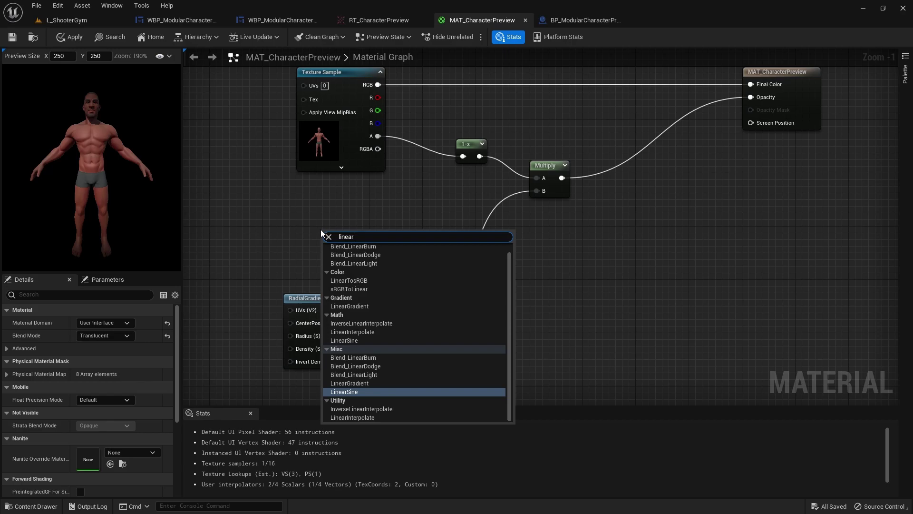
pyautogui.press('Return')
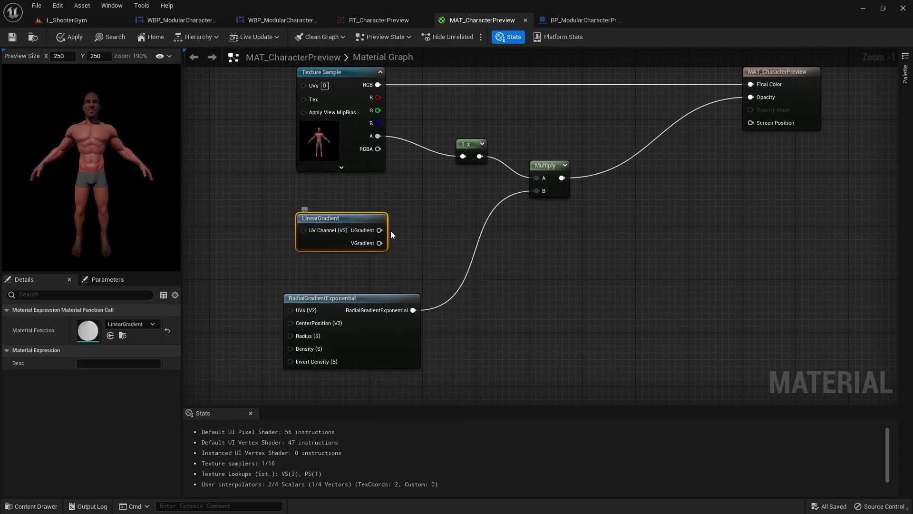
pyautogui.moveTo(403, 243); pyautogui.dragTo(361, 266, button='right')
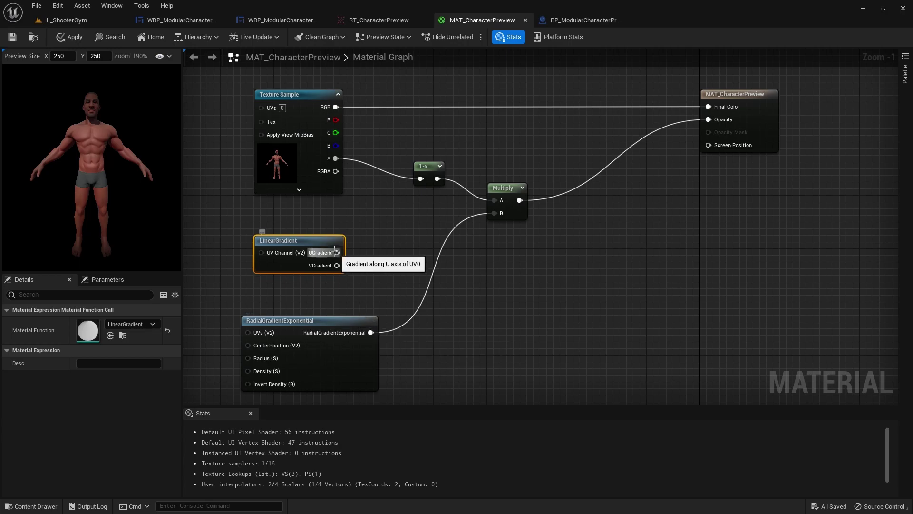
# - Disconnect RadialGradientExponential from the Multiply node and feed the LinearGradient's UGradient output into its B input instead
pyautogui.moveTo(343, 270); pyautogui.dragTo(336, 272)
pyautogui.keyDown('alt'); pyautogui.click(370, 333); pyautogui.keyUp('alt')
pyautogui.moveTo(347, 306); pyautogui.dragTo(343, 304, button='right')
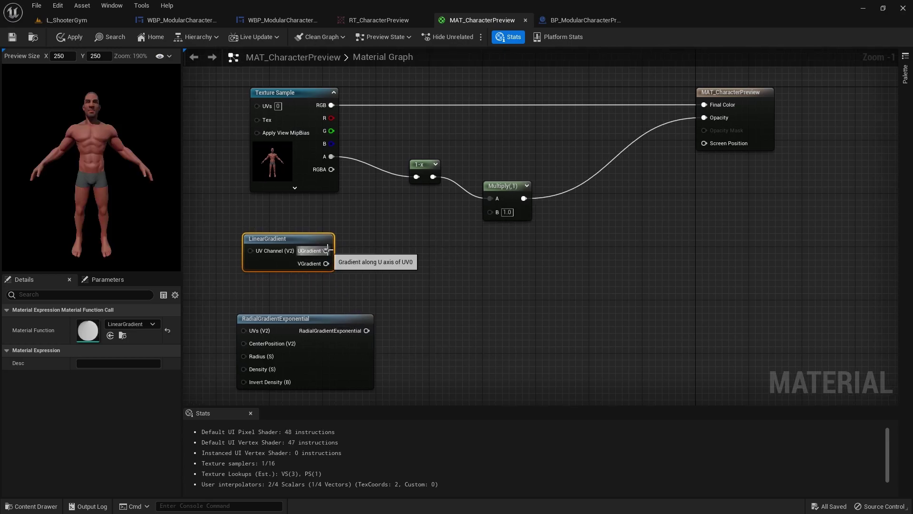
pyautogui.moveTo(327, 250); pyautogui.dragTo(494, 212)
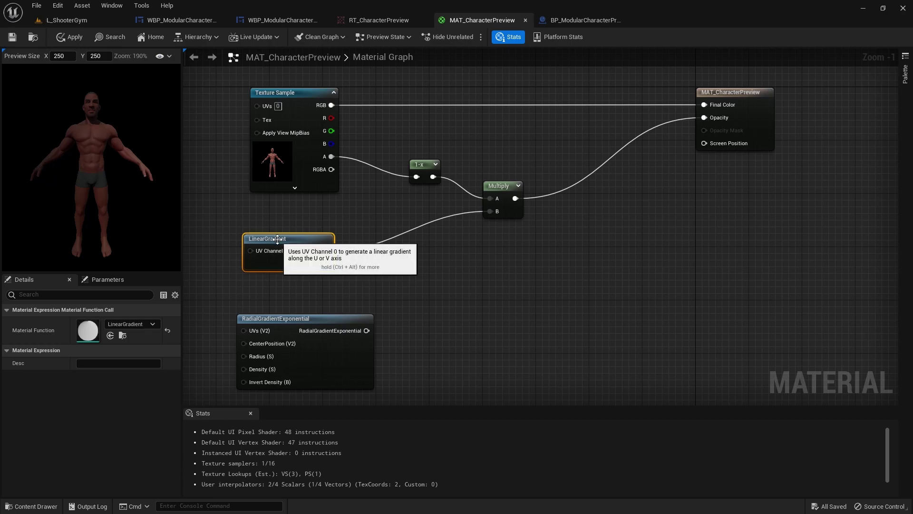
# - Try the LinearGradient's VGradient output on the Multiply node's B input, and switch back to UGradient
pyautogui.keyDown('alt'); pyautogui.click(326, 251); pyautogui.keyUp('alt')
pyautogui.moveTo(327, 263); pyautogui.dragTo(491, 211)
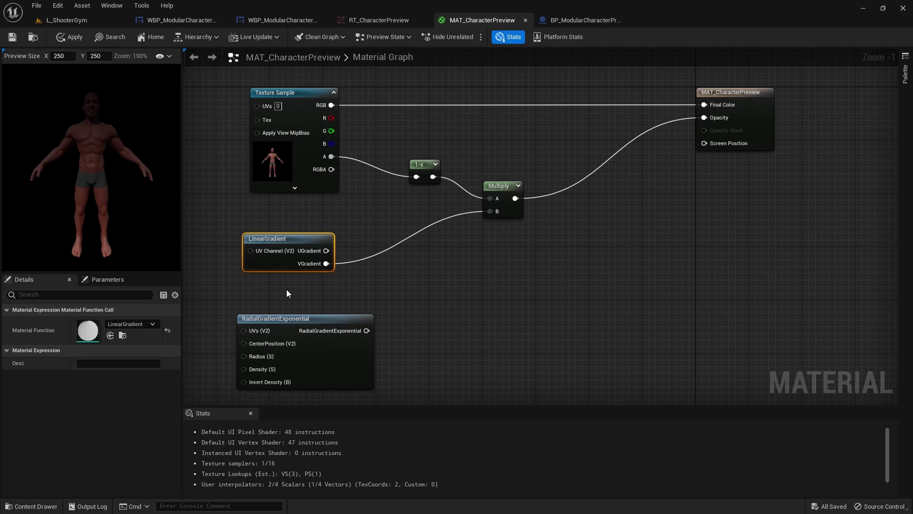
pyautogui.keyDown('alt'); pyautogui.click(326, 263); pyautogui.keyUp('alt')
pyautogui.moveTo(318, 247); pyautogui.dragTo(490, 212)
pyautogui.press('Home')
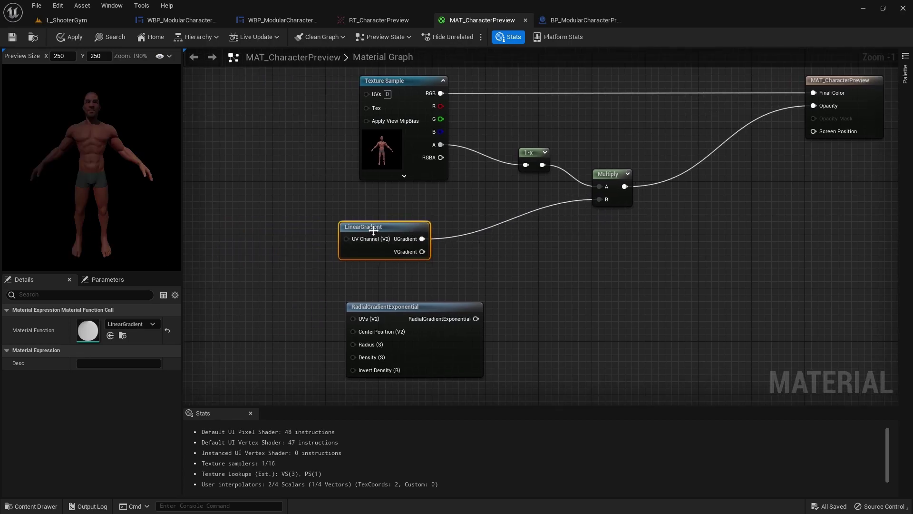
# - Add a two-component constant vector node beside the LinearGradient and set its X value to -0.35
pyautogui.moveTo(348, 238); pyautogui.dragTo(469, 230, button='right')
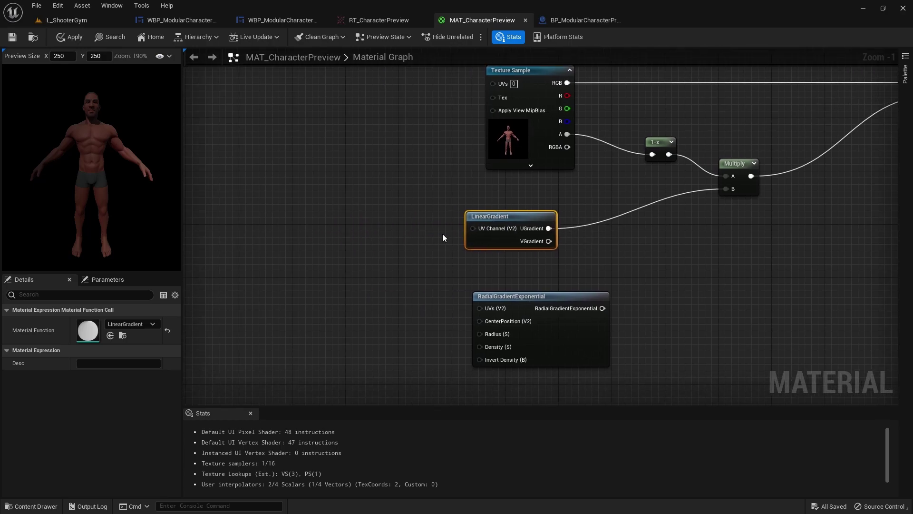
pyautogui.rightClick(359, 231)
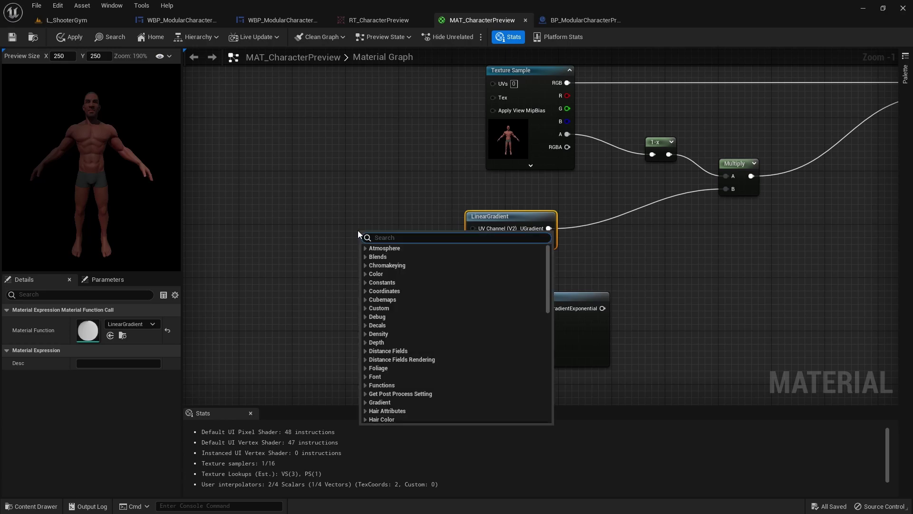
pyautogui.click(355, 228)
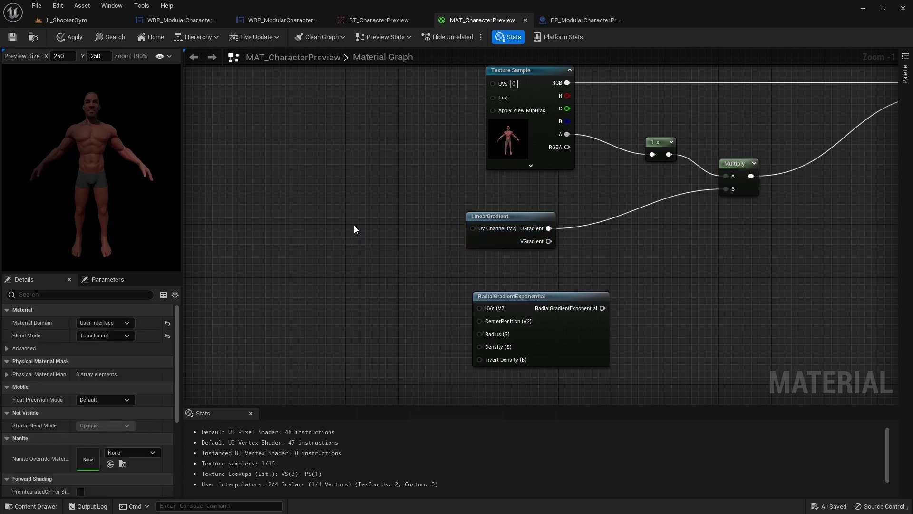
pyautogui.click(354, 225)
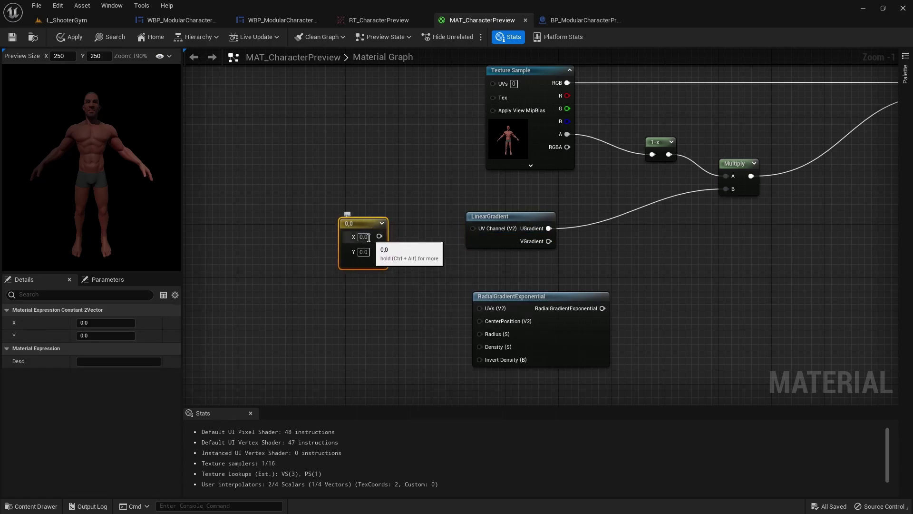
pyautogui.click(366, 237)
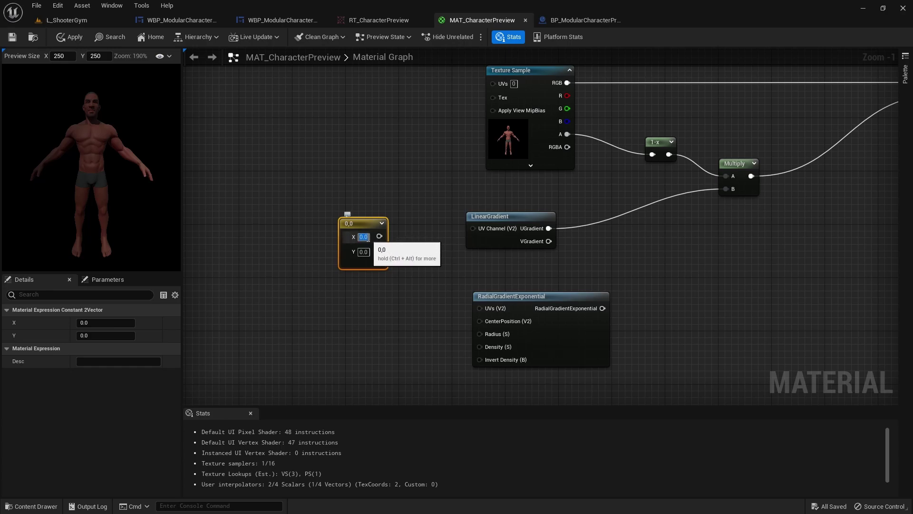
pyautogui.click(265, 188)
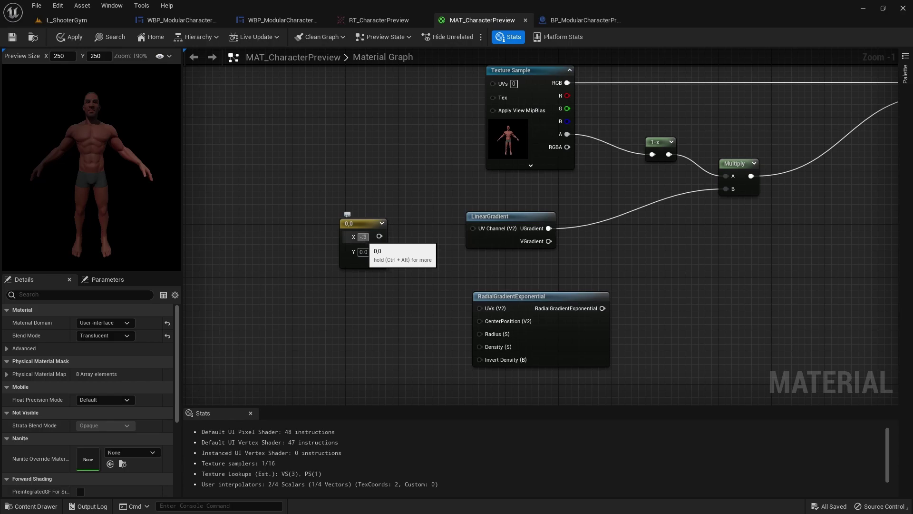
pyautogui.click(425, 247)
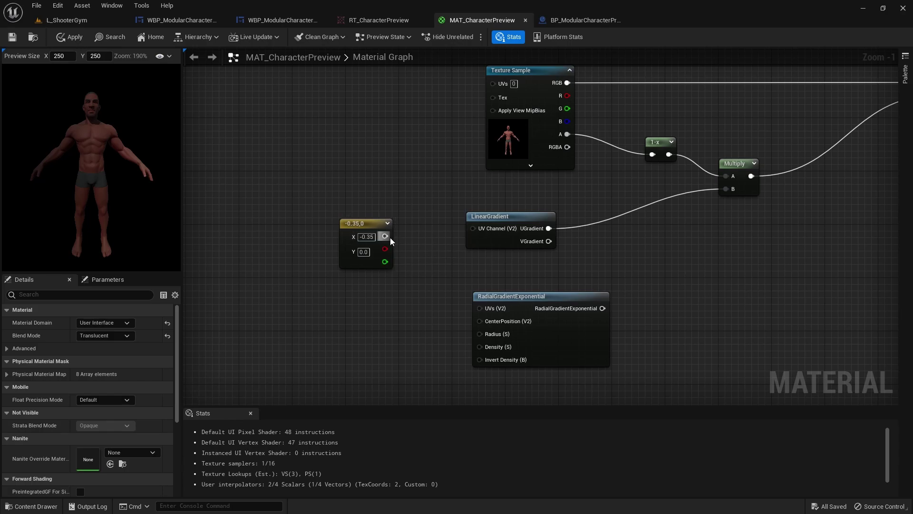
# - Add a MakeFloat2 node and connect the constant vector's outputs to its X and Y inputs
pyautogui.rightClick(412, 235)
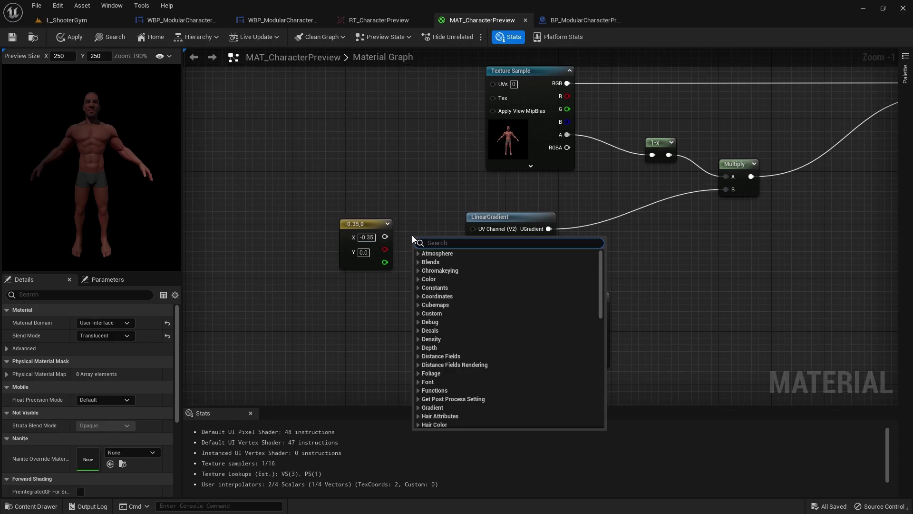
pyautogui.write('makefloat')
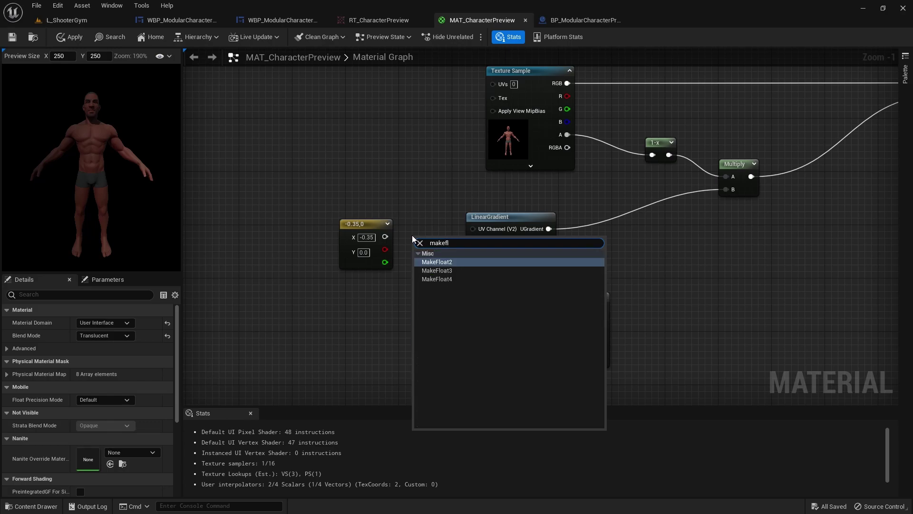
pyautogui.press('Return')
pyautogui.moveTo(386, 224); pyautogui.dragTo(420, 253)
pyautogui.moveTo(365, 255); pyautogui.dragTo(436, 238)
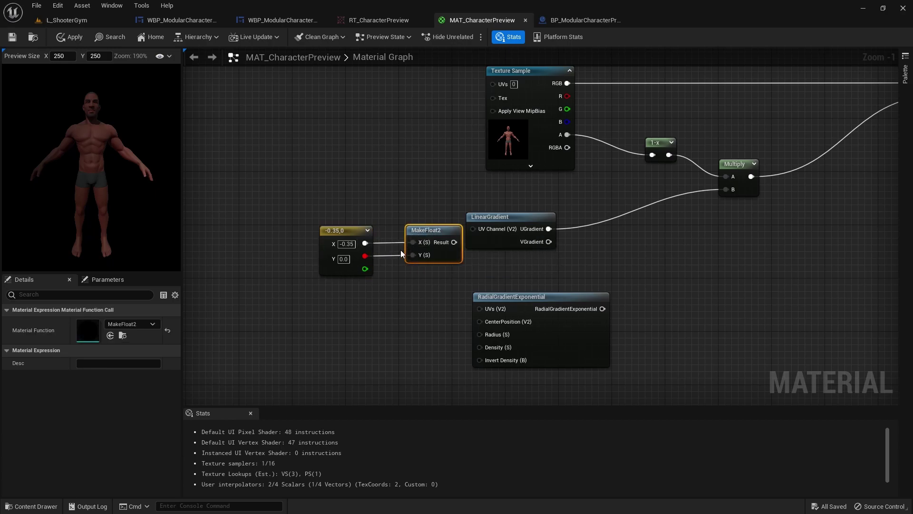
# - Disconnect both MakeFloat2 inputs, move that node down, and connect the constant vector directly to the LinearGradient's UV Channel
pyautogui.keyDown('alt'); pyautogui.click(413, 242); pyautogui.keyUp('alt')
pyautogui.moveTo(424, 234); pyautogui.dragTo(424, 267)
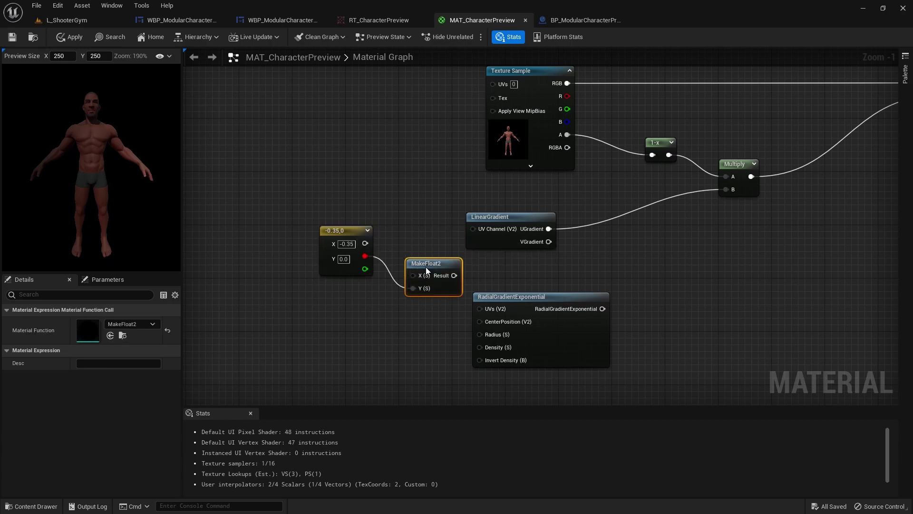
pyautogui.keyDown('alt'); pyautogui.click(367, 256); pyautogui.keyUp('alt')
pyautogui.moveTo(367, 243); pyautogui.dragTo(473, 229)
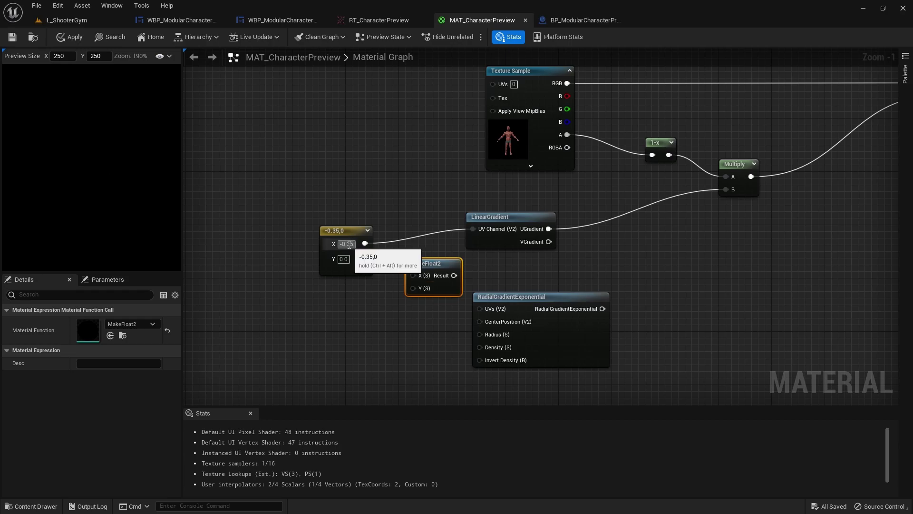
# - Reset the constant vector's X to 0.0 and disconnect it from the LinearGradient's UV Channel, with MakeFloat2 moved further down
pyautogui.click(386, 233)
pyautogui.moveTo(419, 263); pyautogui.dragTo(415, 301)
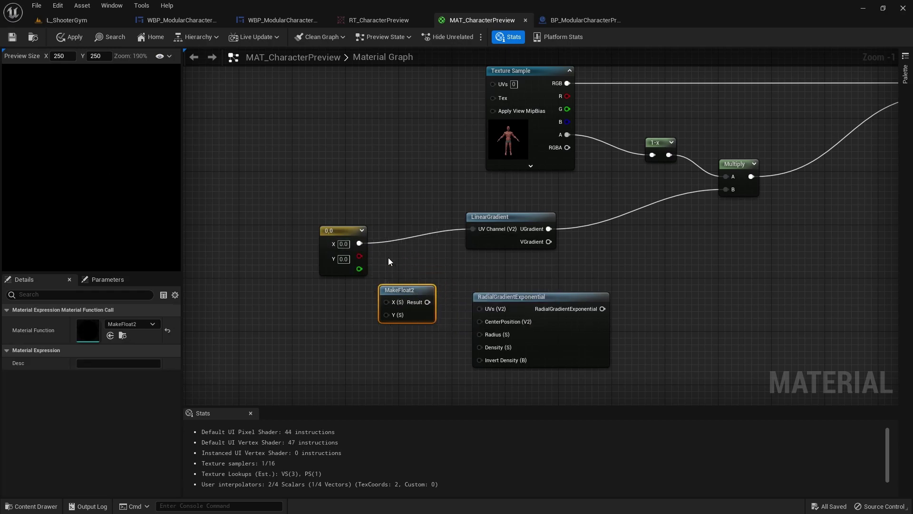
pyautogui.keyDown('alt'); pyautogui.click(472, 231); pyautogui.keyUp('alt')
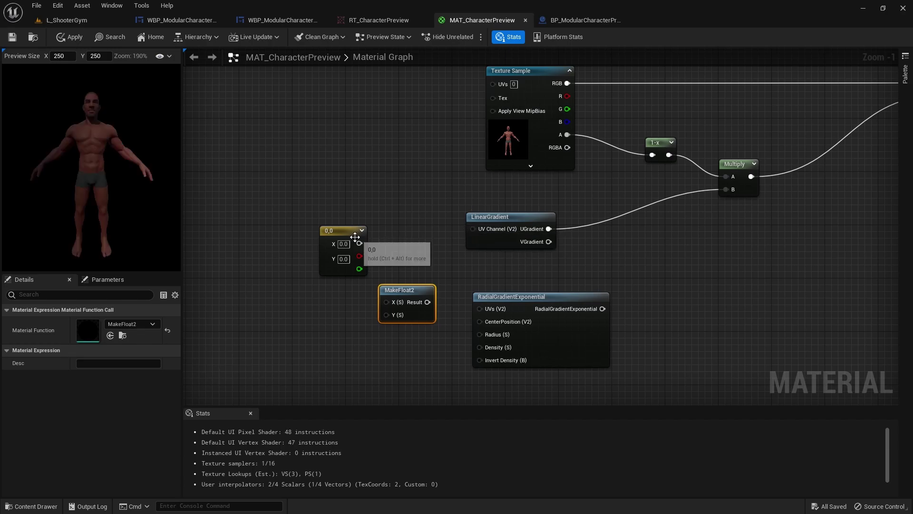
# - Shift the unconnected constant vector node up slightly and place the LinearGradient node directly below the Texture Sample
pyautogui.moveTo(357, 237); pyautogui.dragTo(391, 217)
pyautogui.moveTo(451, 241); pyautogui.dragTo(308, 290, button='right')
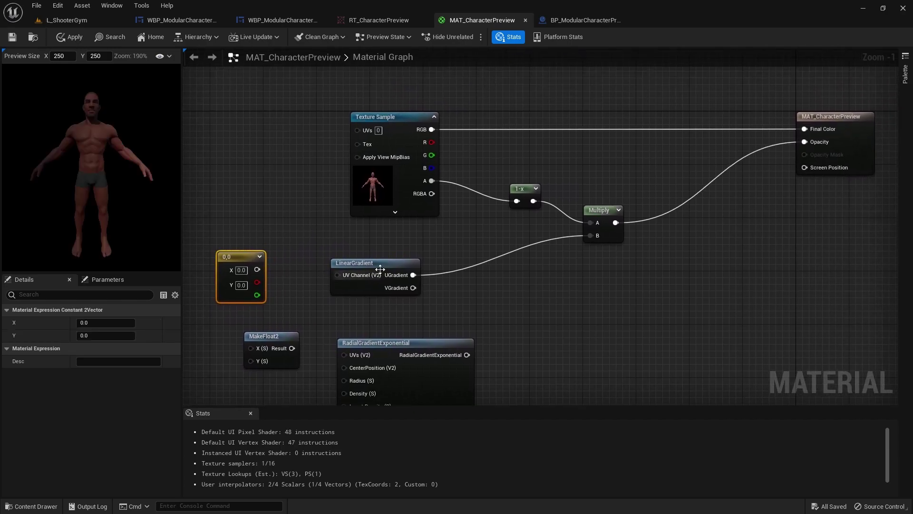
pyautogui.click(406, 239)
pyautogui.moveTo(475, 268); pyautogui.dragTo(391, 288, button='right')
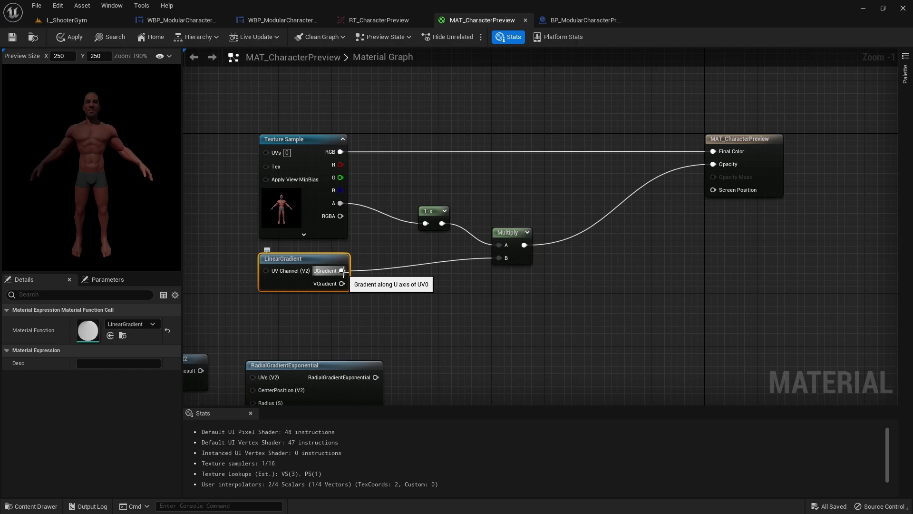
# - Try a CheapContrast node fed by the LinearGradient's UGradient output, and delete it again
pyautogui.moveTo(341, 270); pyautogui.dragTo(410, 276)
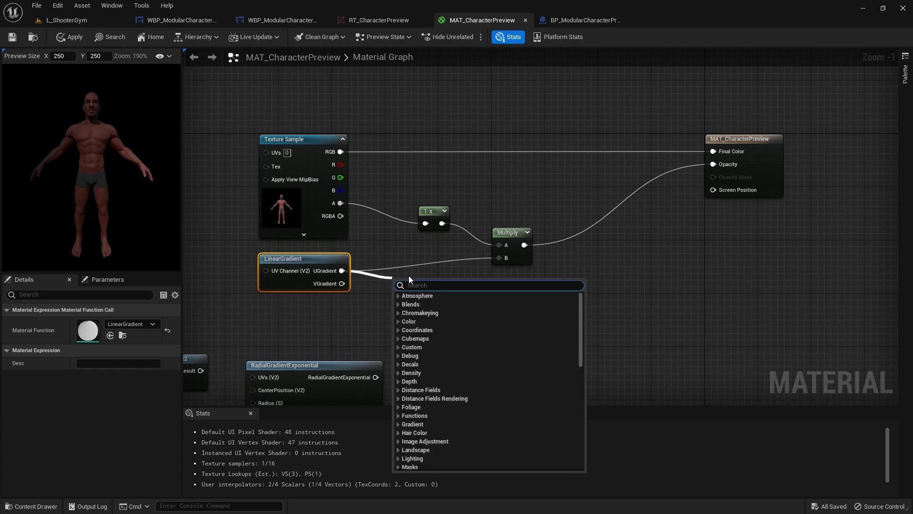
pyautogui.write('contrans')
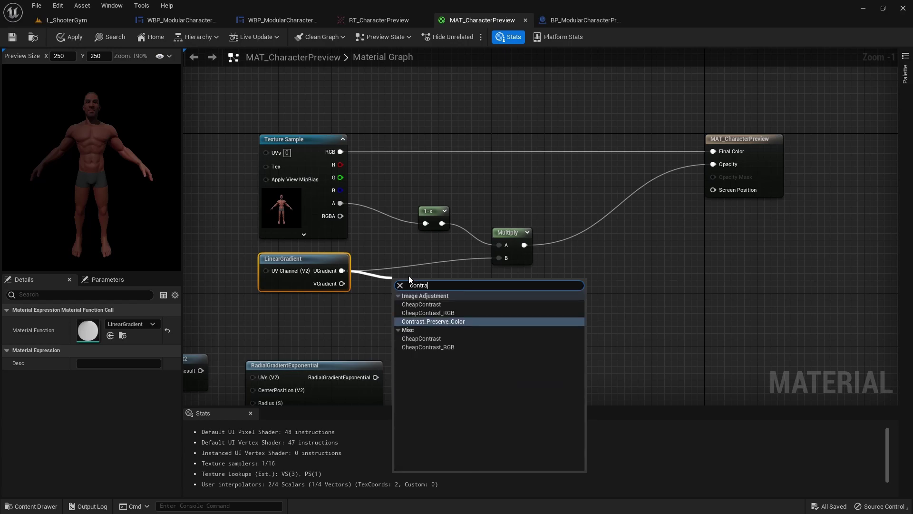
pyautogui.press('BackSpace')
pyautogui.press('BackSpace')
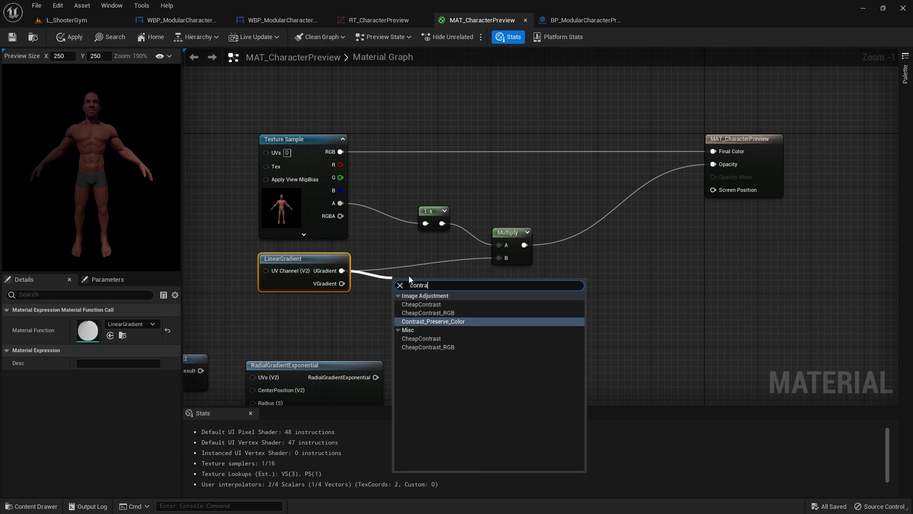
pyautogui.click(437, 307)
pyautogui.moveTo(434, 286); pyautogui.dragTo(434, 268)
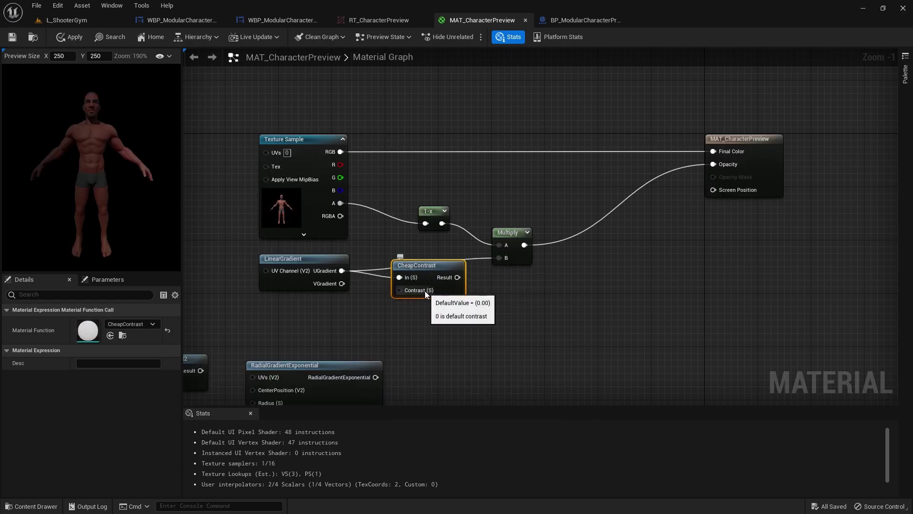
pyautogui.moveTo(409, 267); pyautogui.dragTo(422, 294)
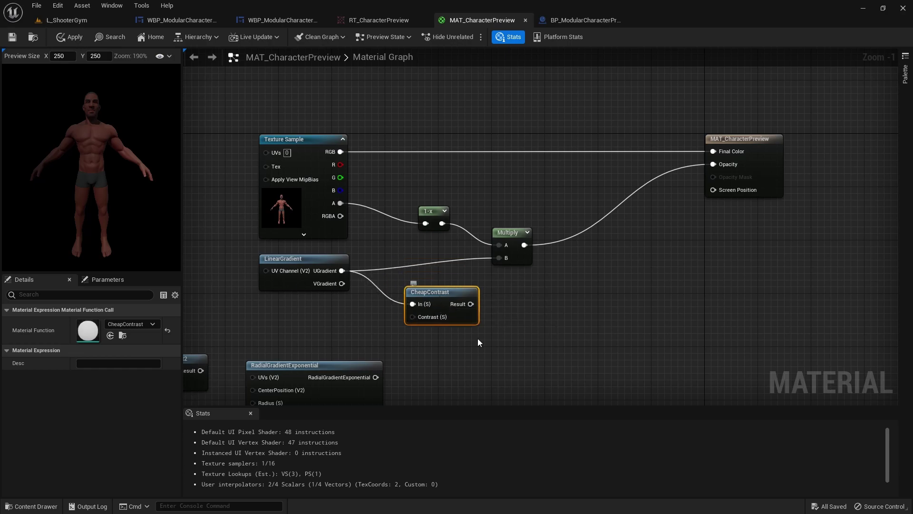
pyautogui.press('Delete')
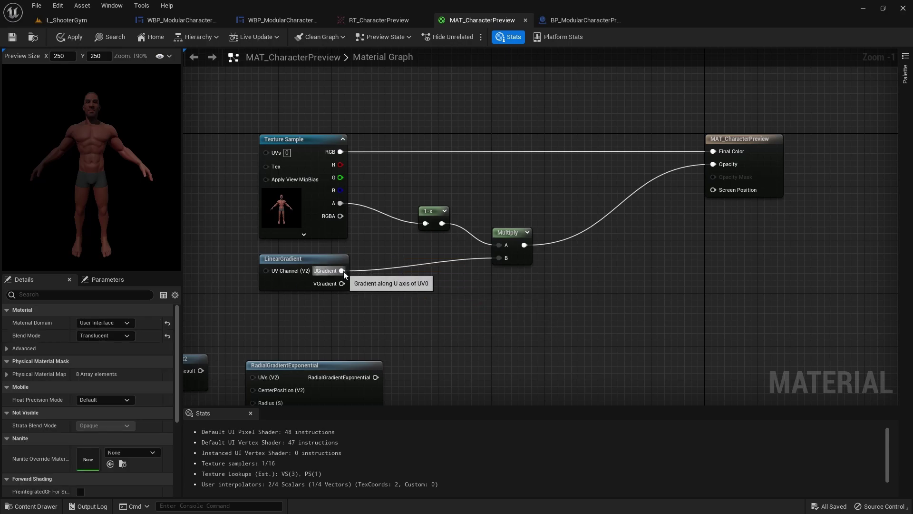
# - Add a Power node whose Base is fed by the LinearGradient's UGradient output
pyautogui.moveTo(342, 271); pyautogui.dragTo(397, 293)
pyautogui.write('power')
pyautogui.press('Return')
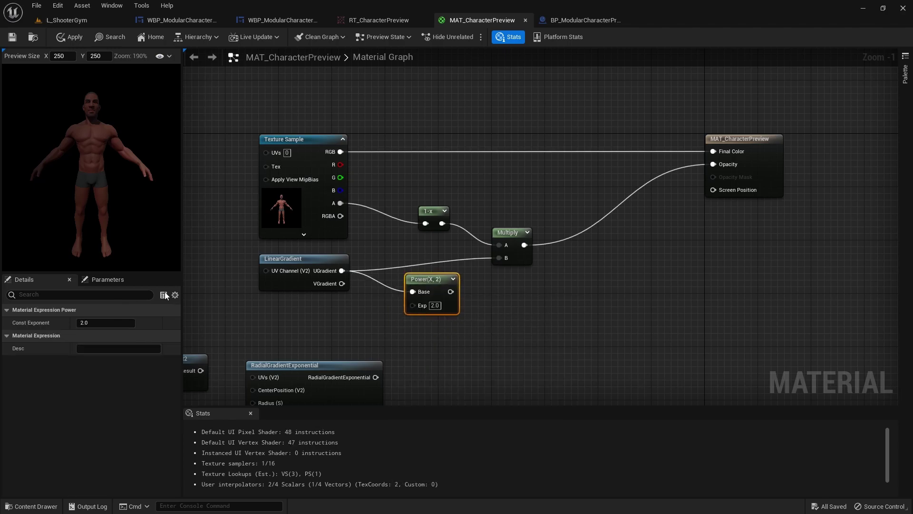
# - Select the MAT_CharacterPreview result node and change the Material Domain to Surface
pyautogui.click(53, 281)
pyautogui.click(769, 150)
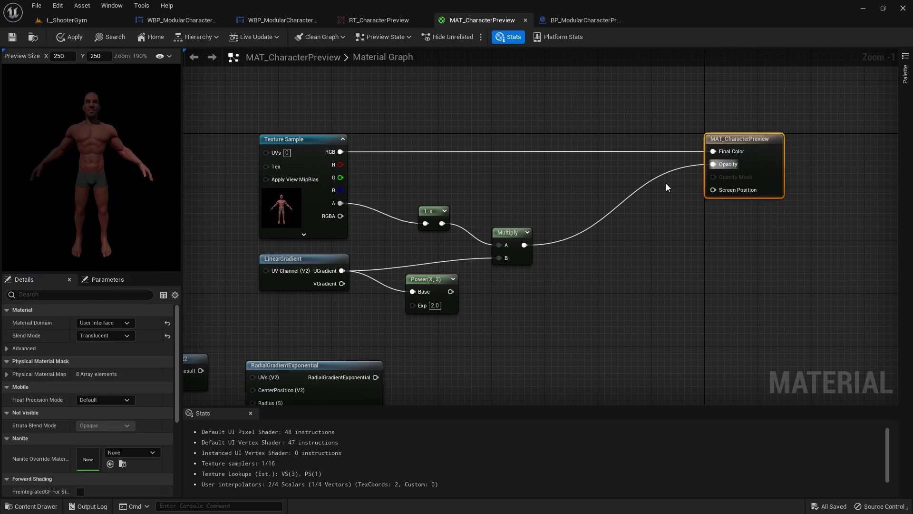
pyautogui.click(112, 324)
pyautogui.click(105, 333)
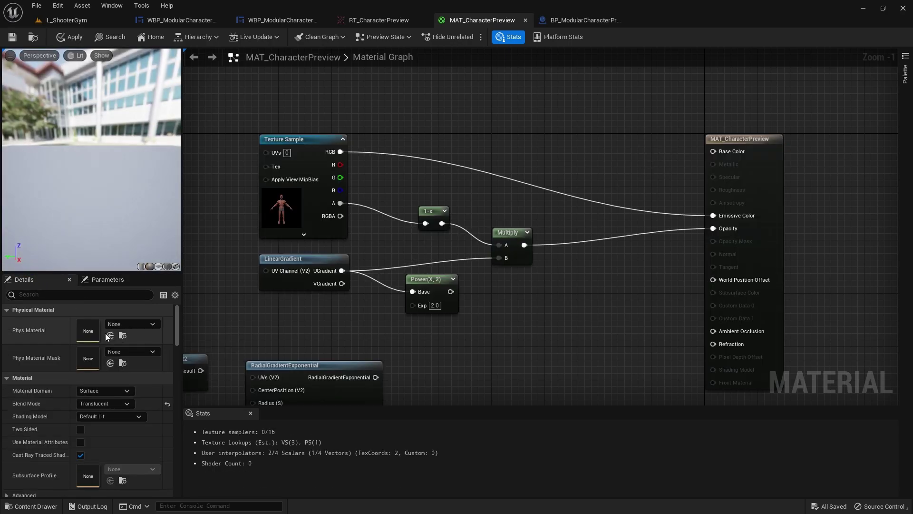
# - Switch the material preview mesh to a plane and orbit the viewport until the character faces the camera
pyautogui.moveTo(136, 210); pyautogui.dragTo(121, 242)
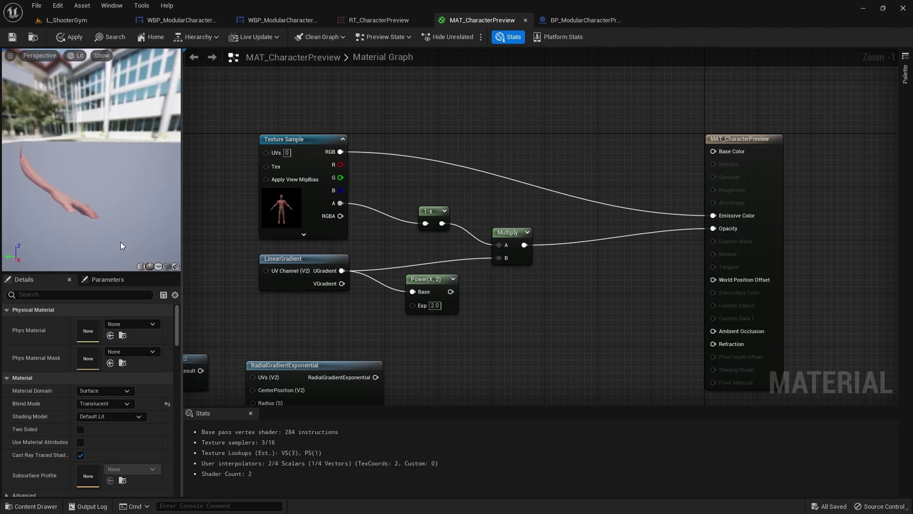
pyautogui.click(159, 266)
pyautogui.moveTo(119, 205)
pyautogui.mouseDown(button='right')
pyautogui.moveTo(122, 176)
pyautogui.moveTo(121, 197)
pyautogui.mouseUp(button='right')
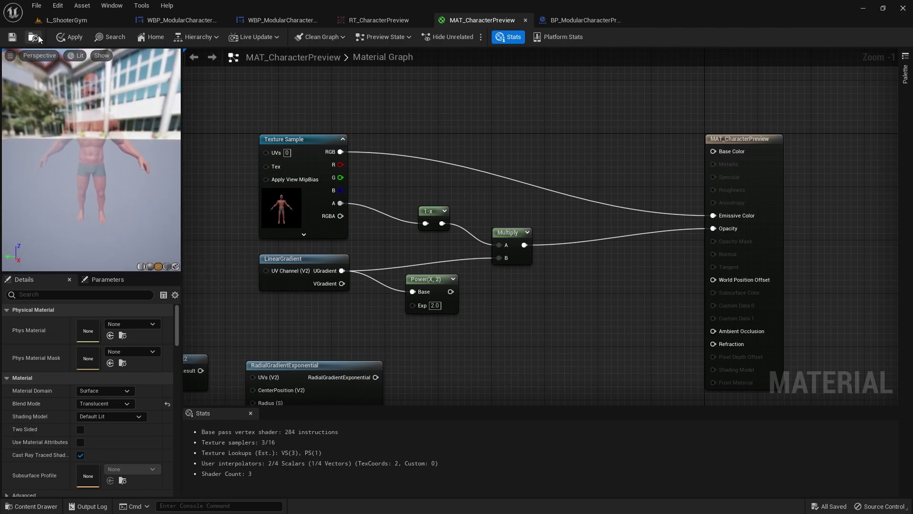
# - Hide the environment background in the material preview viewport and keep the grid shown
pyautogui.click(10, 55)
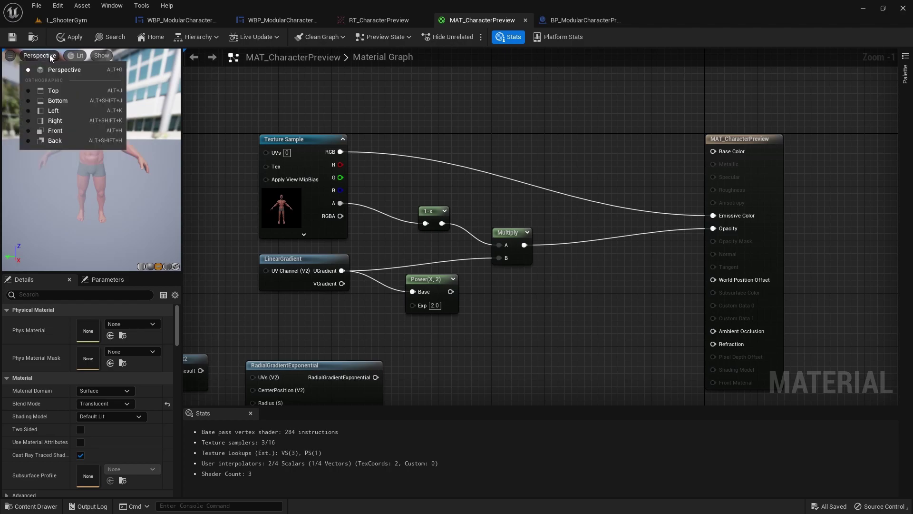
pyautogui.click(10, 56)
pyautogui.click(10, 55)
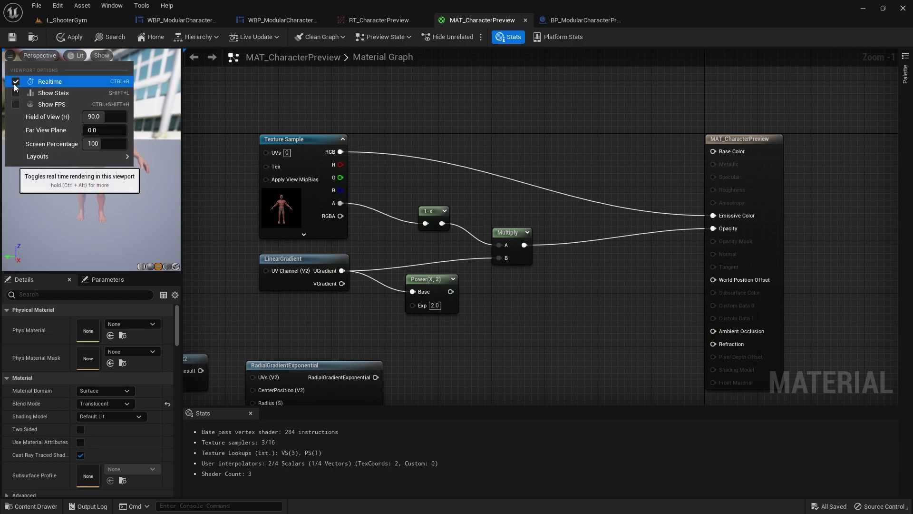
pyautogui.click(53, 56)
pyautogui.click(103, 57)
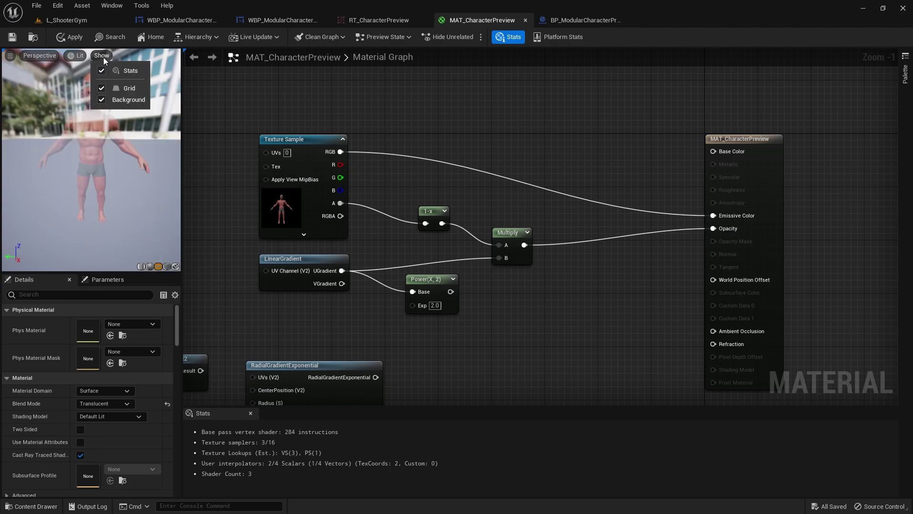
pyautogui.click(102, 99)
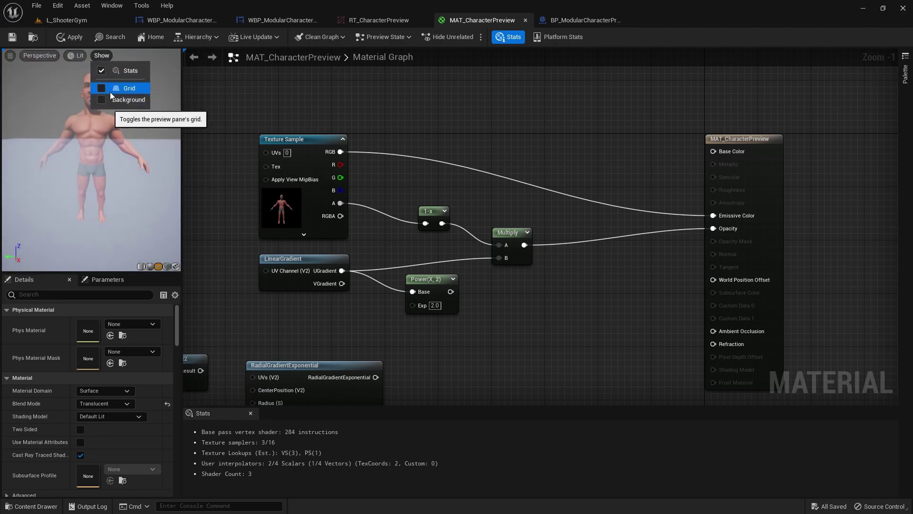
pyautogui.click(109, 91)
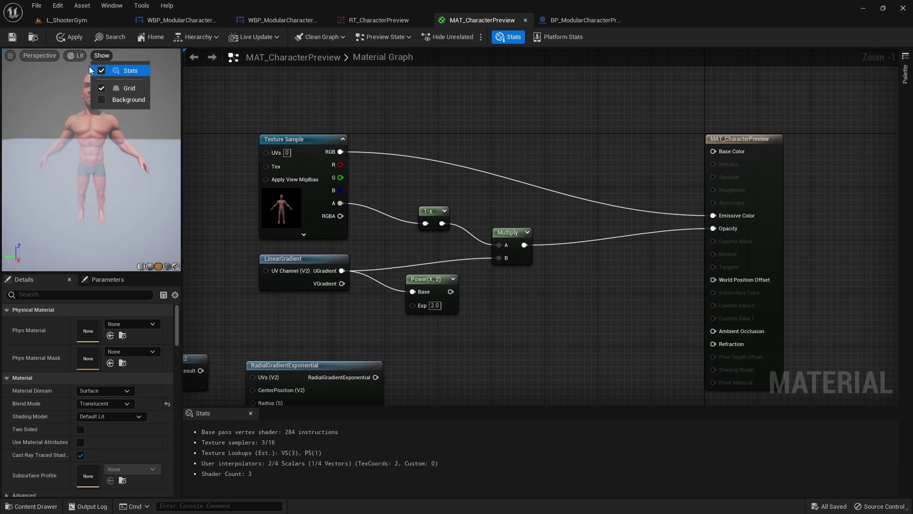
pyautogui.click(41, 56)
pyautogui.click(72, 56)
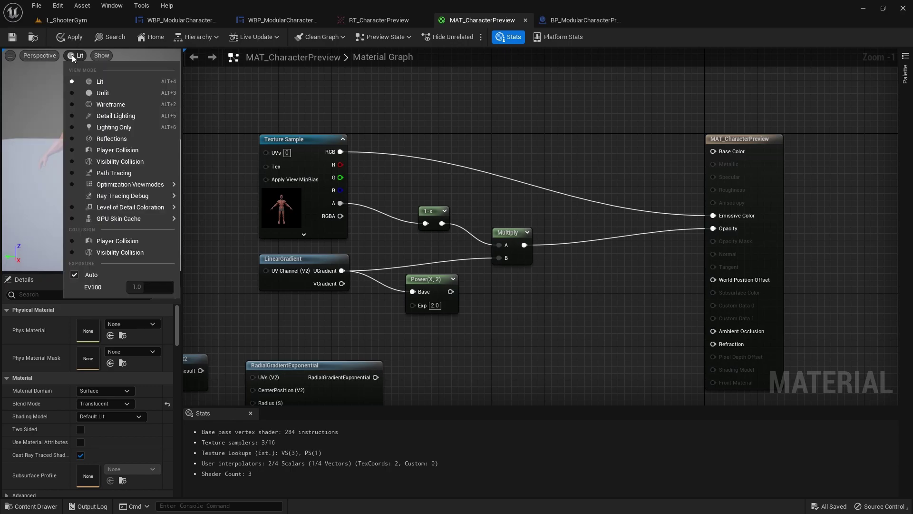
pyautogui.click(227, 229)
pyautogui.moveTo(119, 179); pyautogui.dragTo(128, 167)
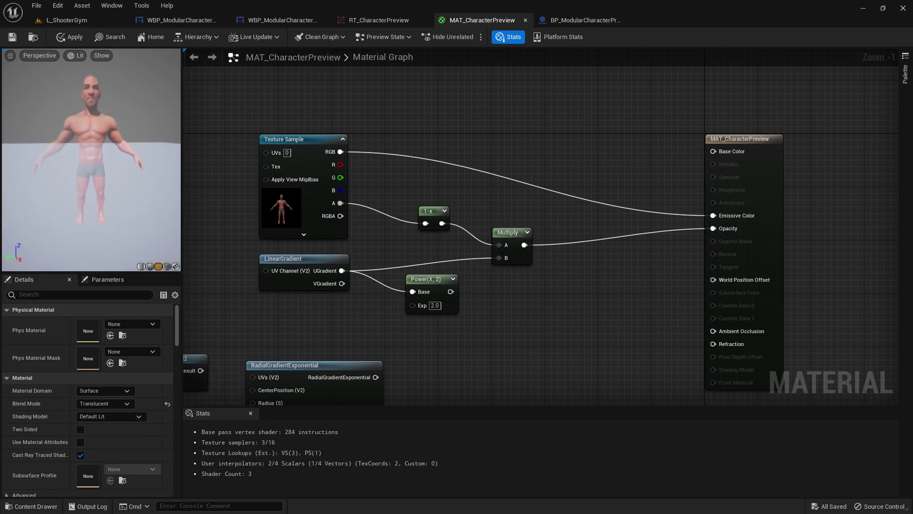
# - Start previewing the output of the Power node fed by the LinearGradient
pyautogui.moveTo(328, 367); pyautogui.dragTo(340, 280, button='right')
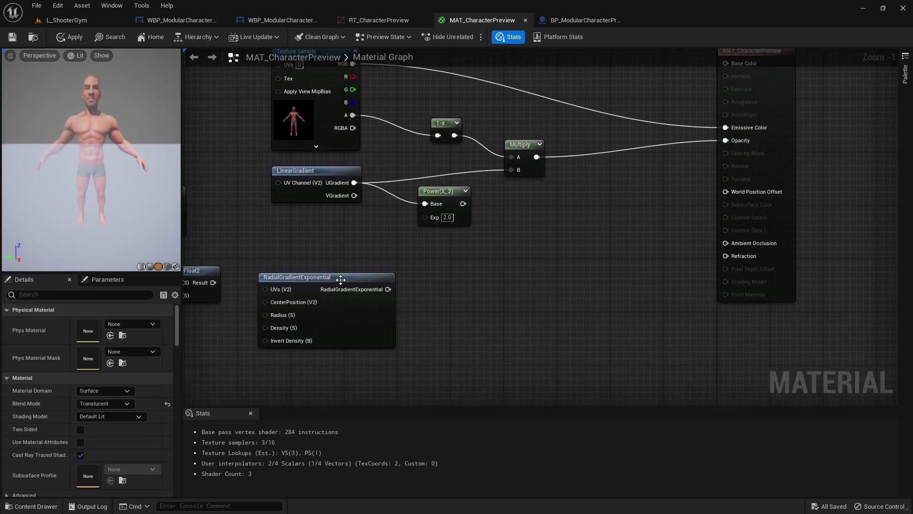
pyautogui.click(343, 280)
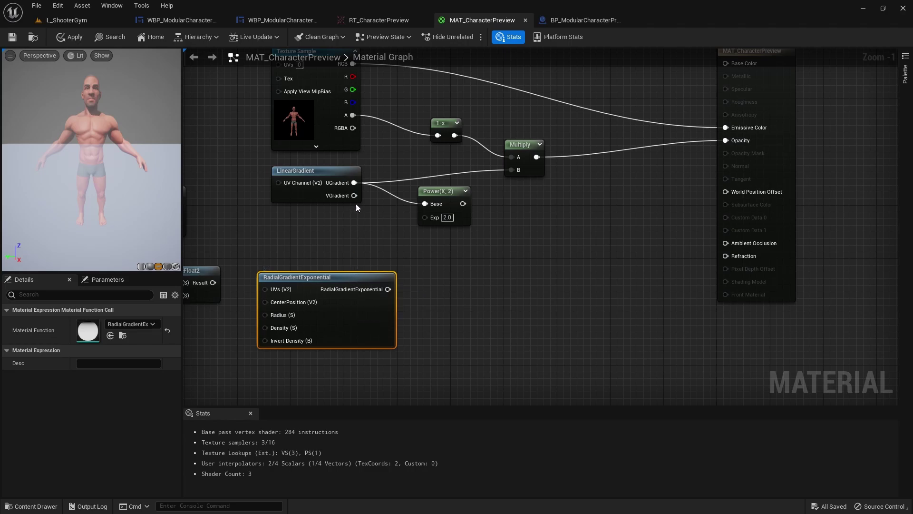
pyautogui.rightClick(434, 195)
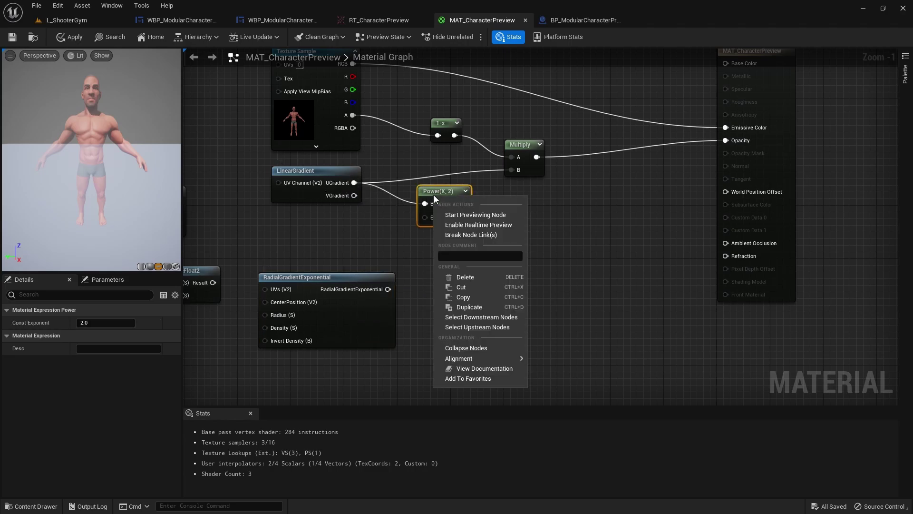
pyautogui.click(464, 215)
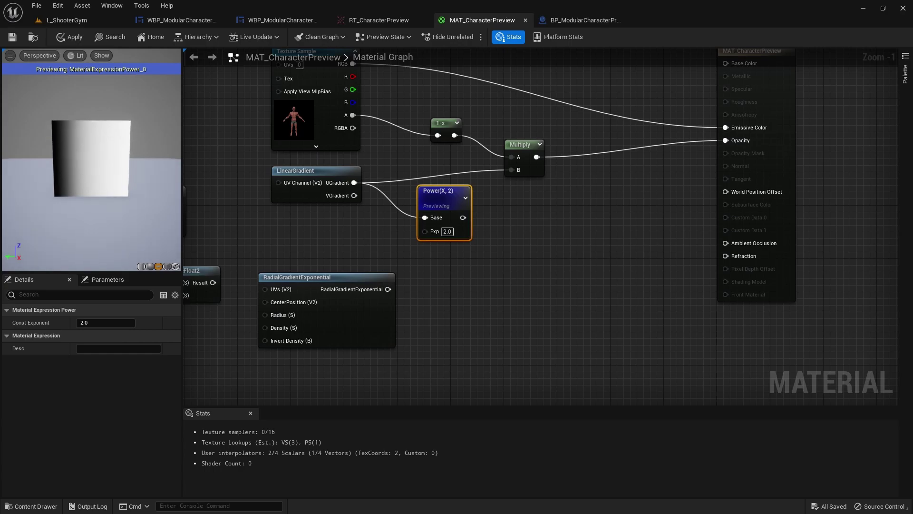
# - Try an exponent of 0.1 on the previewed Power node, and set it to 1
pyautogui.click(447, 231)
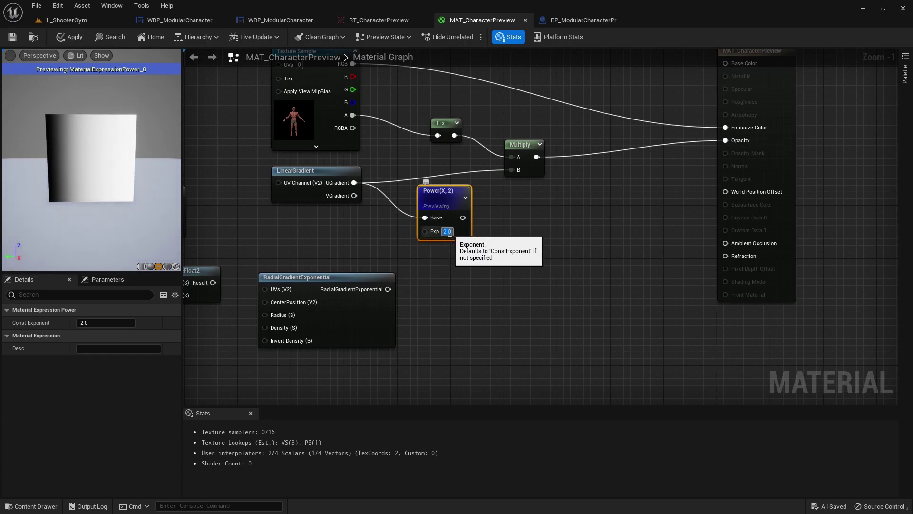
pyautogui.write('0.1')
pyautogui.press('Return')
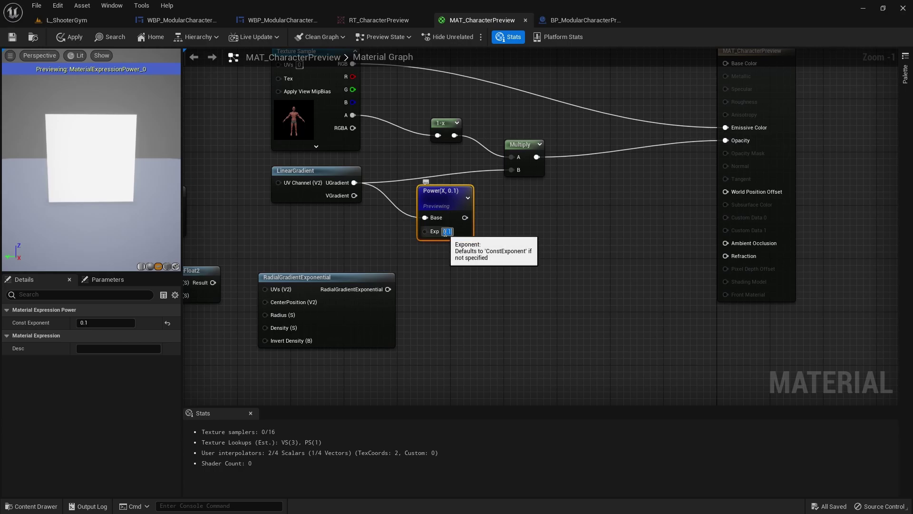
pyautogui.write('1')
pyautogui.press('Return')
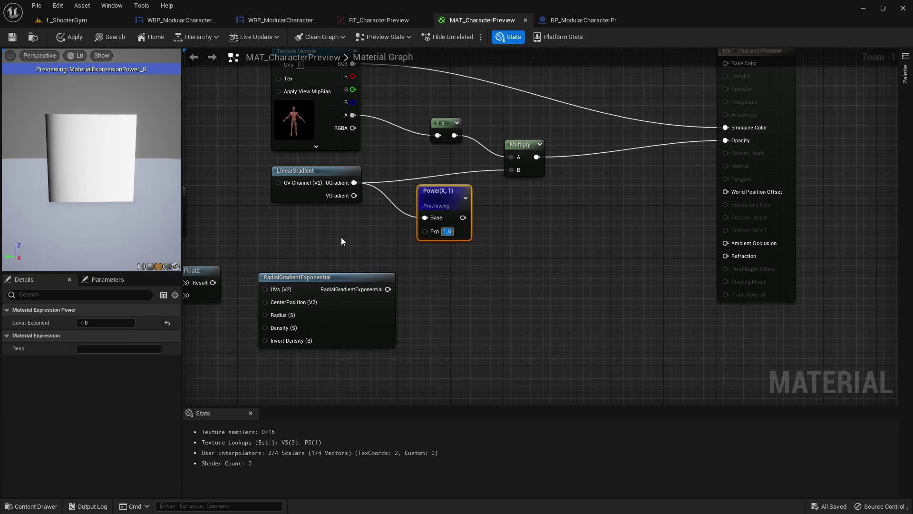
# - Feed the Power node's output into the Multiply node's B input and nudge the Power node up slightly
pyautogui.click(456, 247)
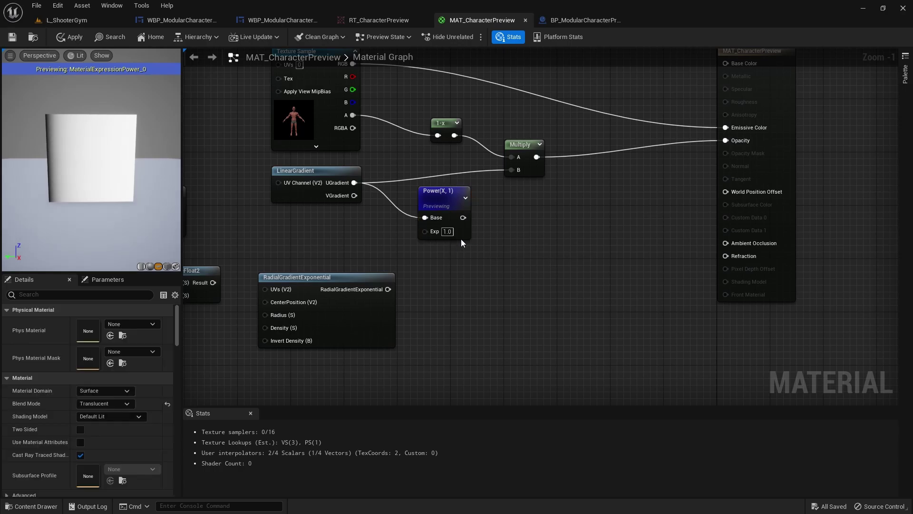
pyautogui.moveTo(462, 217); pyautogui.dragTo(511, 170)
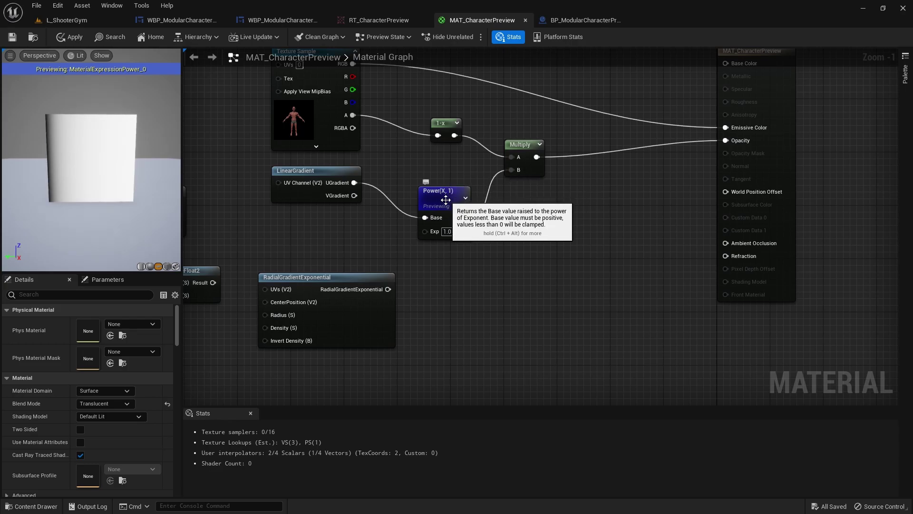
pyautogui.moveTo(437, 192); pyautogui.dragTo(437, 185)
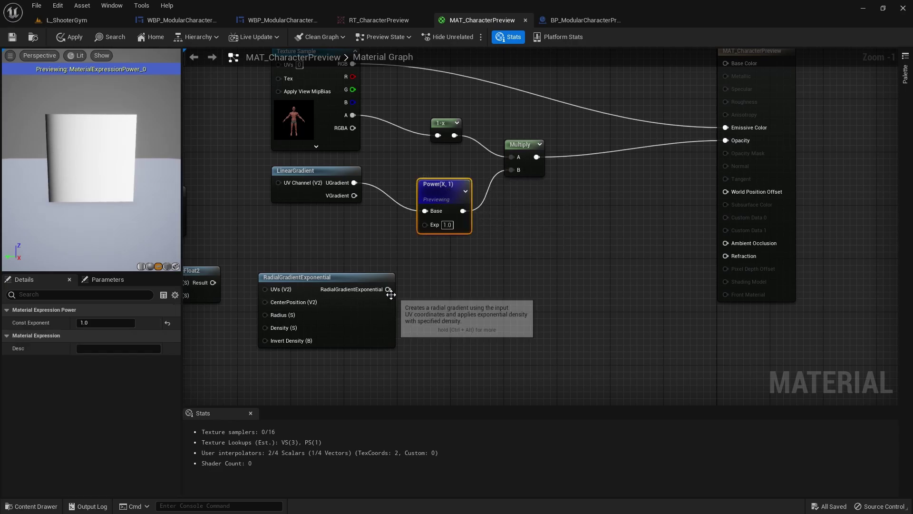
pyautogui.moveTo(389, 289); pyautogui.dragTo(452, 312, button='right')
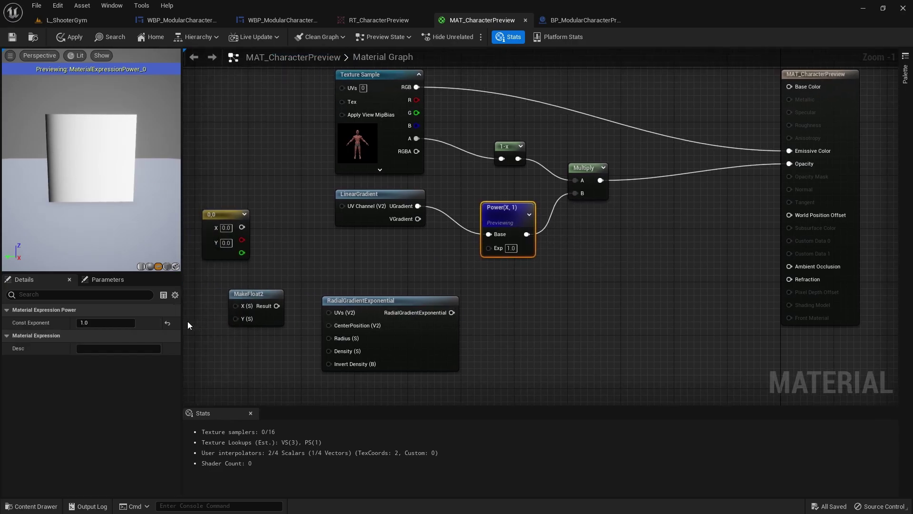
# - Change the Material Domain of MAT_CharacterPreview to User Interface and zoom out the preview to show the whole gradient
pyautogui.click(824, 131)
pyautogui.click(108, 391)
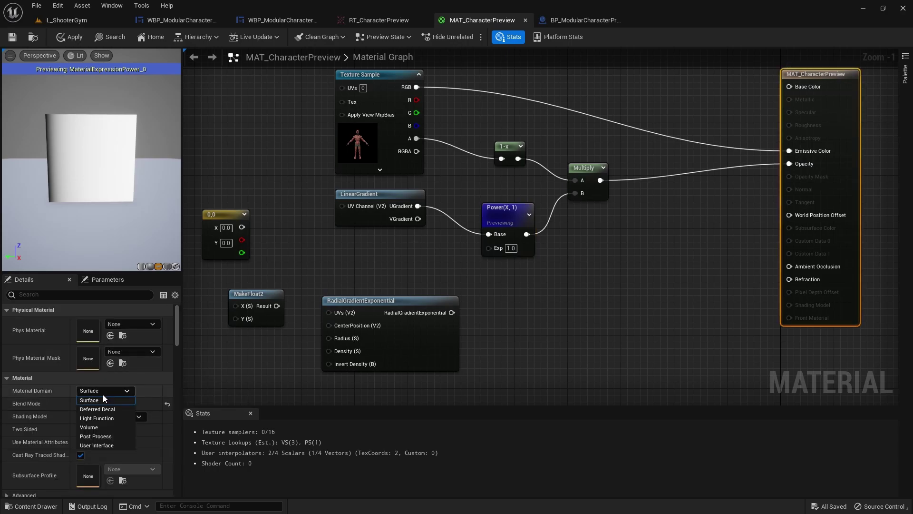
pyautogui.click(97, 445)
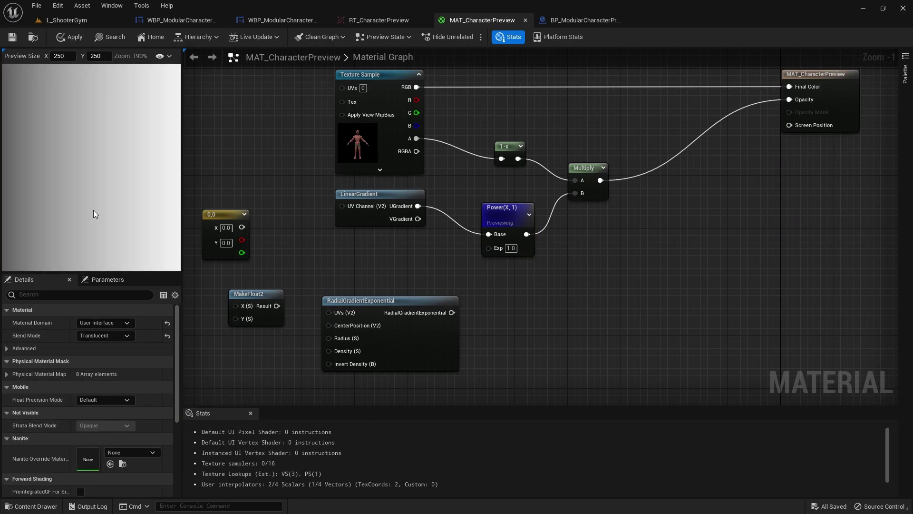
pyautogui.scroll(-5, 117, 206)
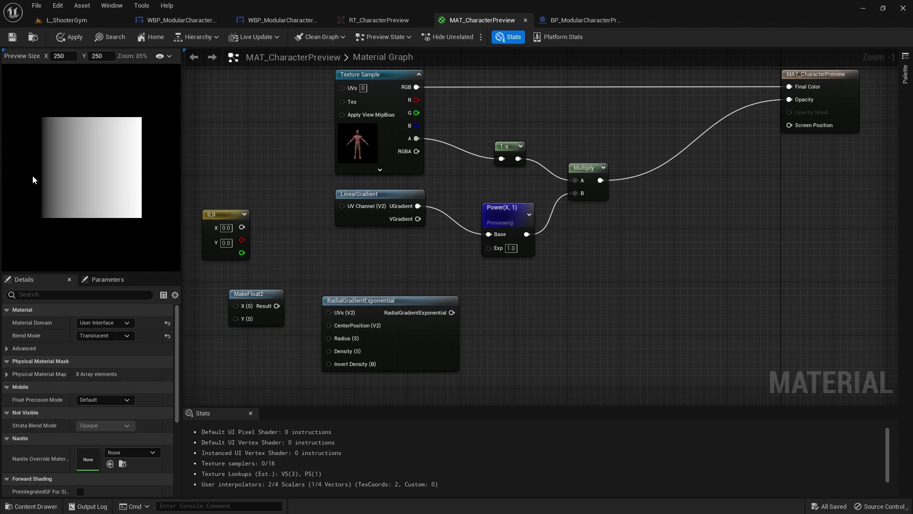
# - Align the Power node level with the LinearGradient node and stop previewing it
pyautogui.moveTo(503, 209); pyautogui.dragTo(462, 247, button='right')
pyautogui.moveTo(466, 246); pyautogui.dragTo(458, 233)
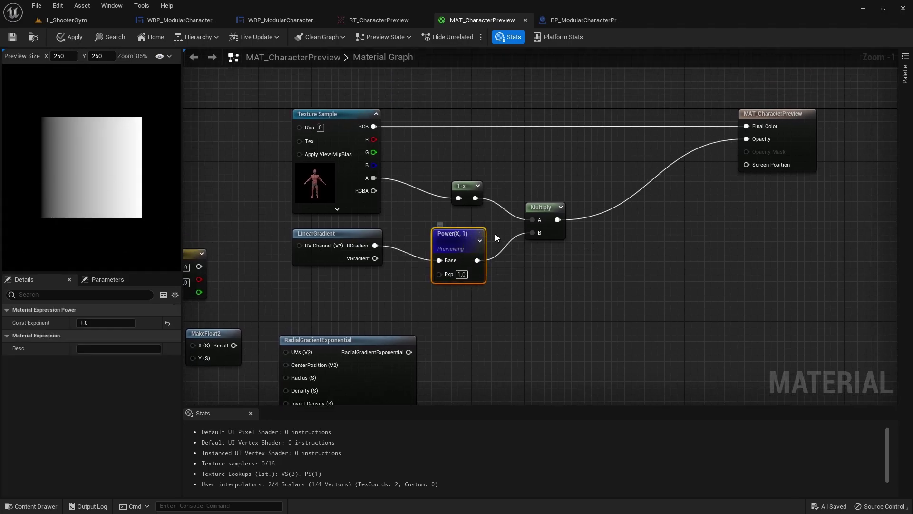
pyautogui.rightClick(477, 234)
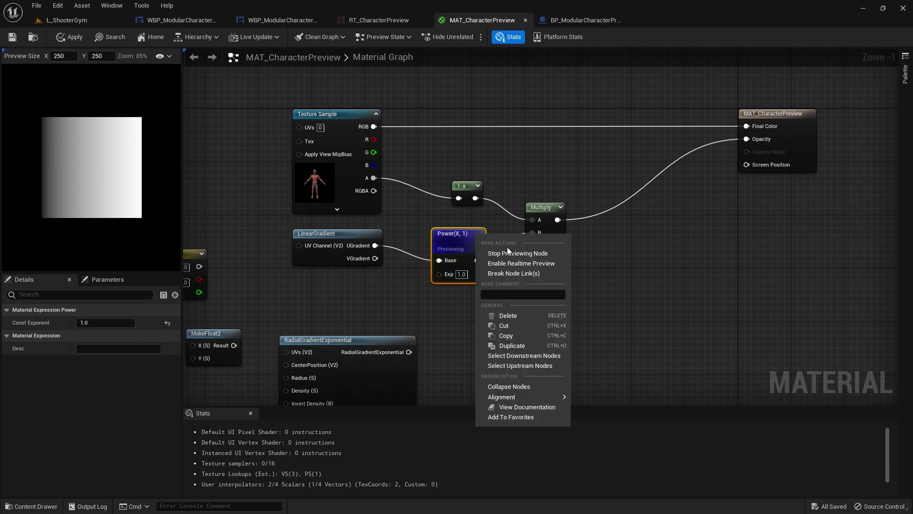
pyautogui.click(506, 247)
# - Set the exponent of the Power node in the opacity branch to 0.5
pyautogui.click(461, 260)
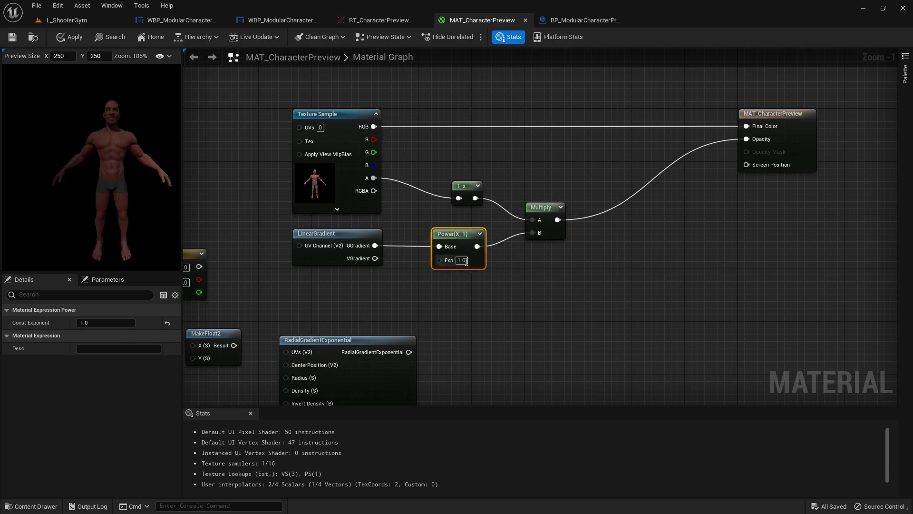
pyautogui.press('BackSpace')
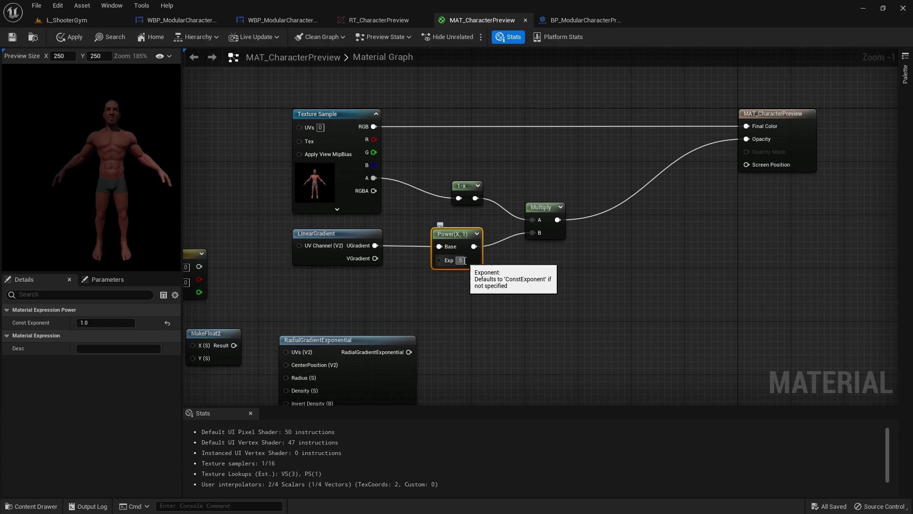
pyautogui.press('Return')
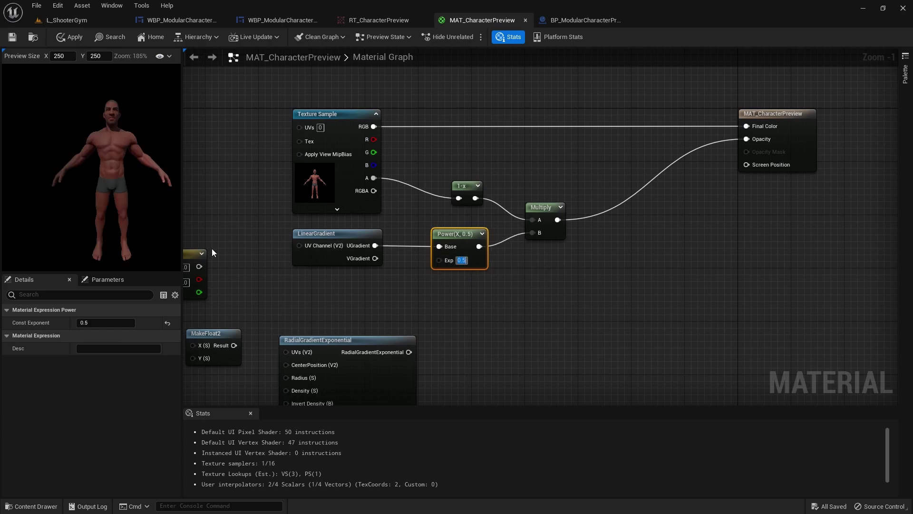
# - Duplicate the Power node and wire the copy between the Texture Sample's RGB output and the Final Color input
pyautogui.moveTo(457, 237); pyautogui.dragTo(403, 271, button='right')
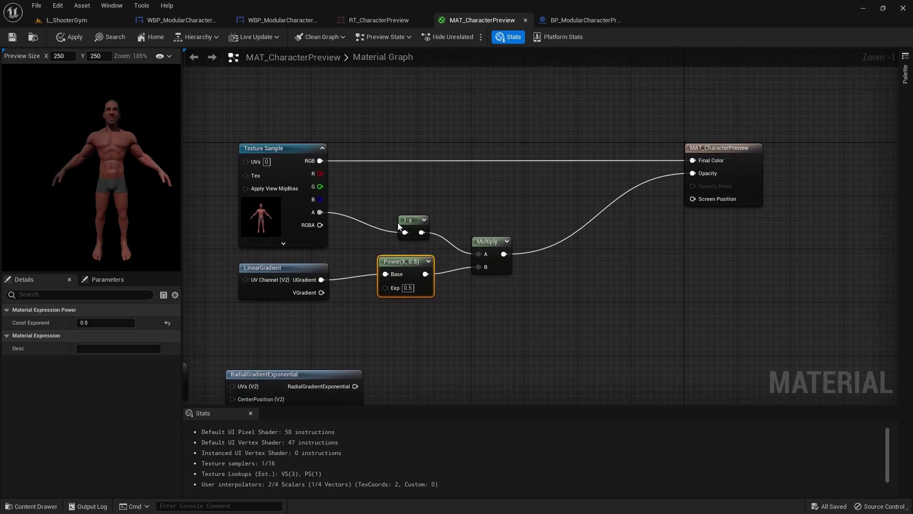
pyautogui.hotkey('ctrl', 'd')
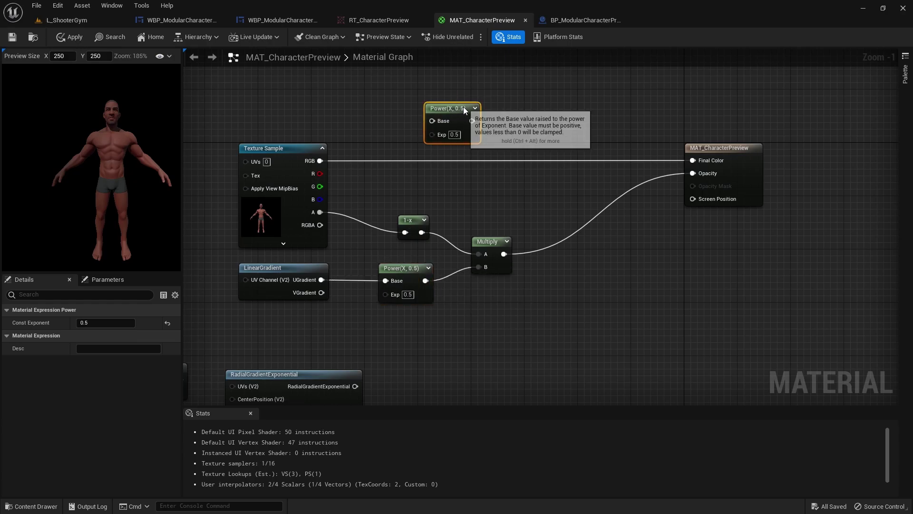
pyautogui.moveTo(320, 160); pyautogui.dragTo(692, 161)
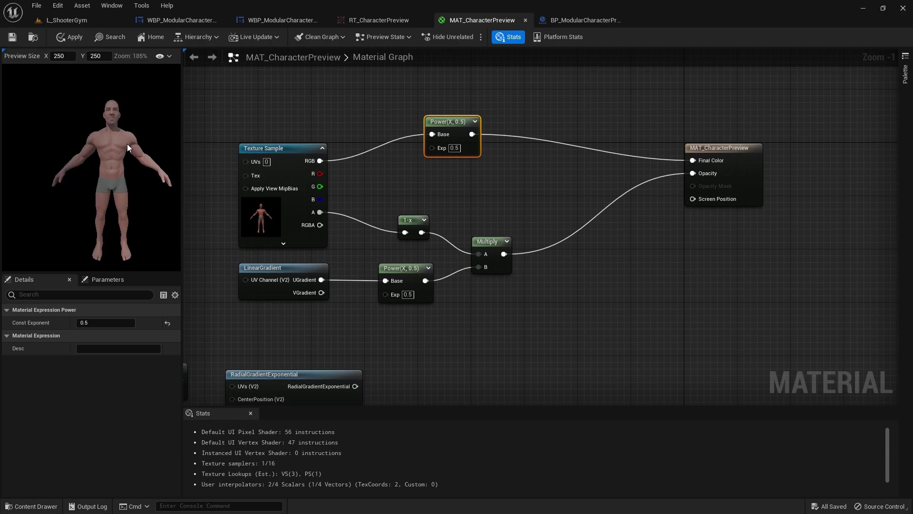
# - Try exponents of 2 and 1 on the Power node feeding Final Color
pyautogui.click(455, 148)
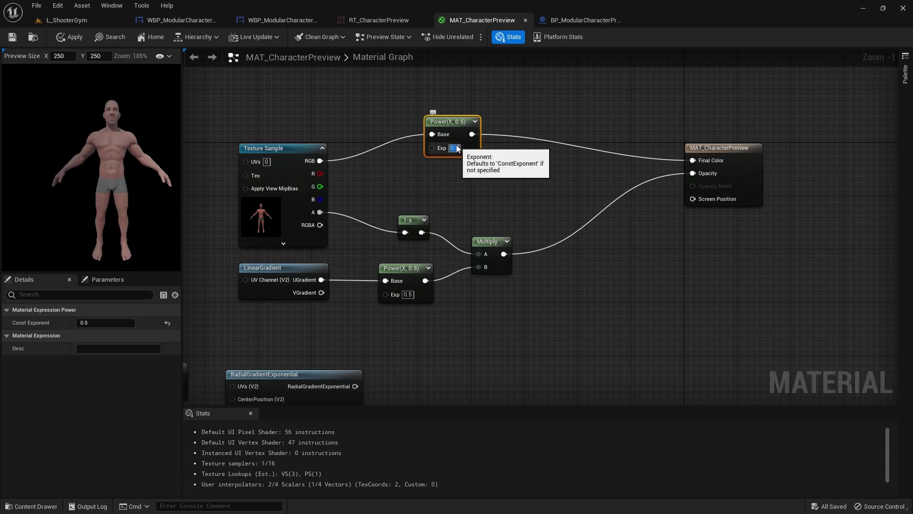
pyautogui.press('Return')
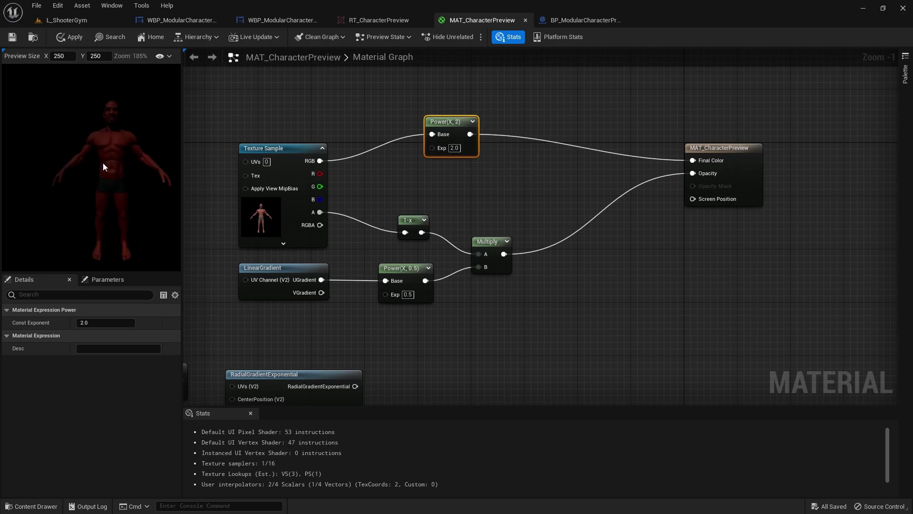
pyautogui.write('1')
pyautogui.press('Return')
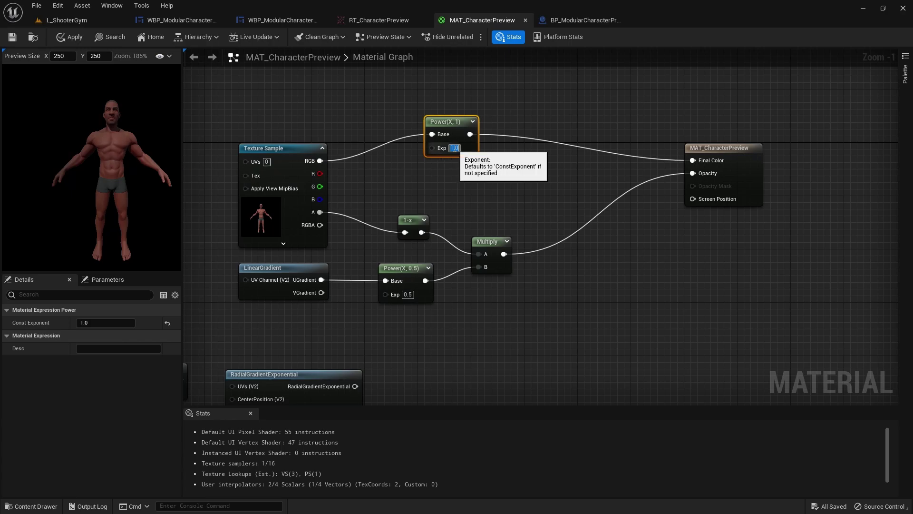
# - Set the exponent of the Power node feeding Final Color to 1.525 and save the material
pyautogui.write('1')
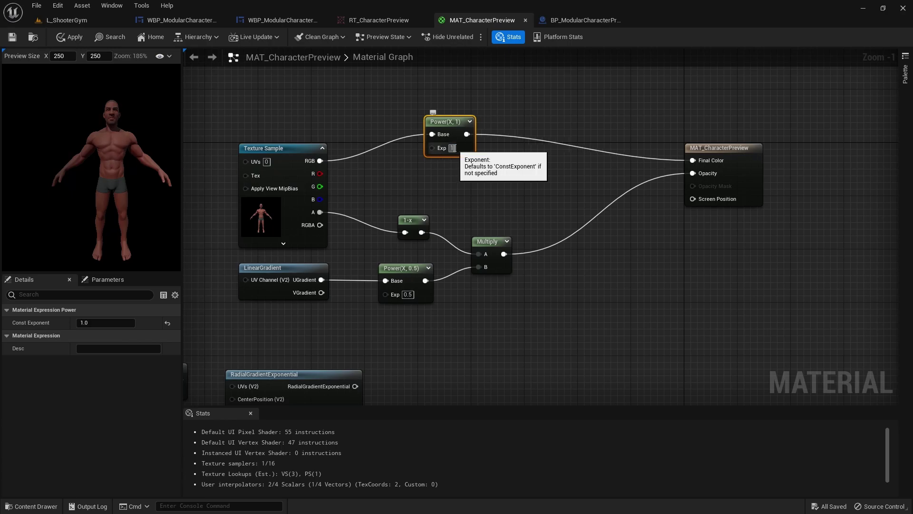
pyautogui.write('.5')
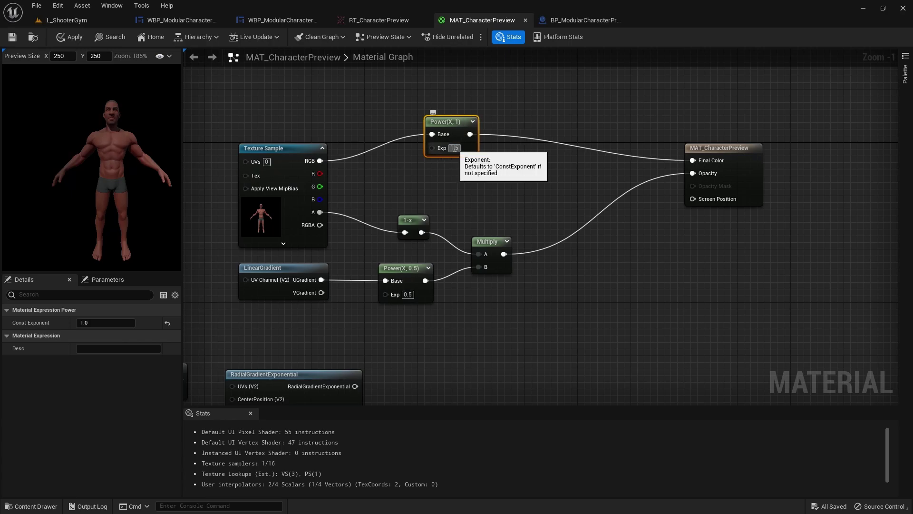
pyautogui.write('25')
pyautogui.press('Return')
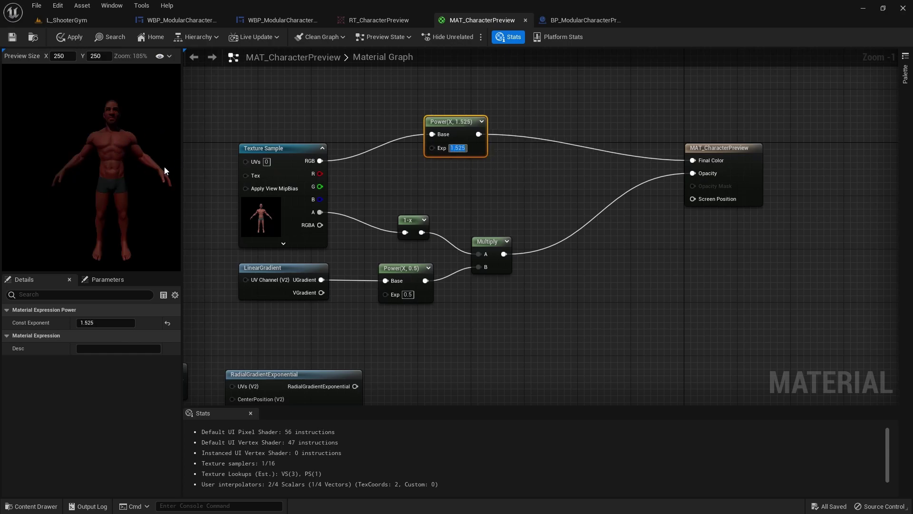
pyautogui.click(442, 162)
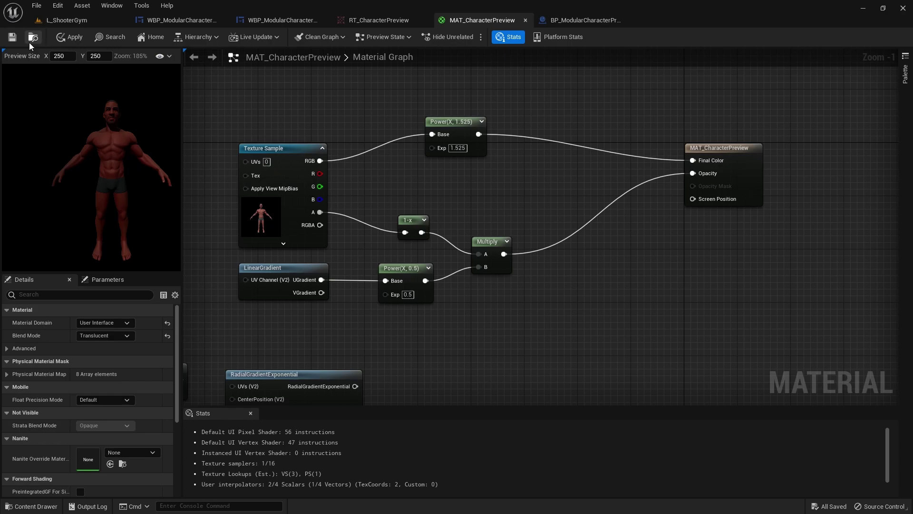
pyautogui.click(12, 37)
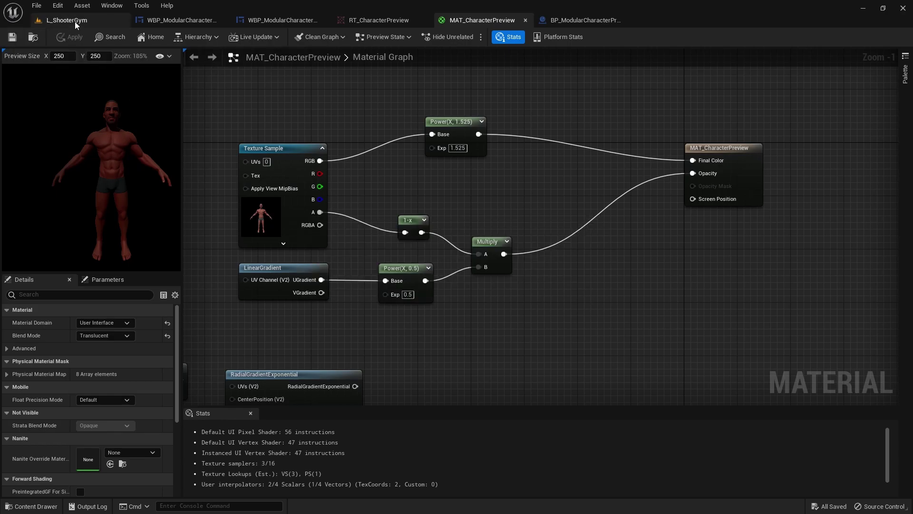
# - Assign MAT_CharacterPreview as the brush image of ScreenCaptureImage in WBP_ModularCharacter_Selection
pyautogui.click(170, 20)
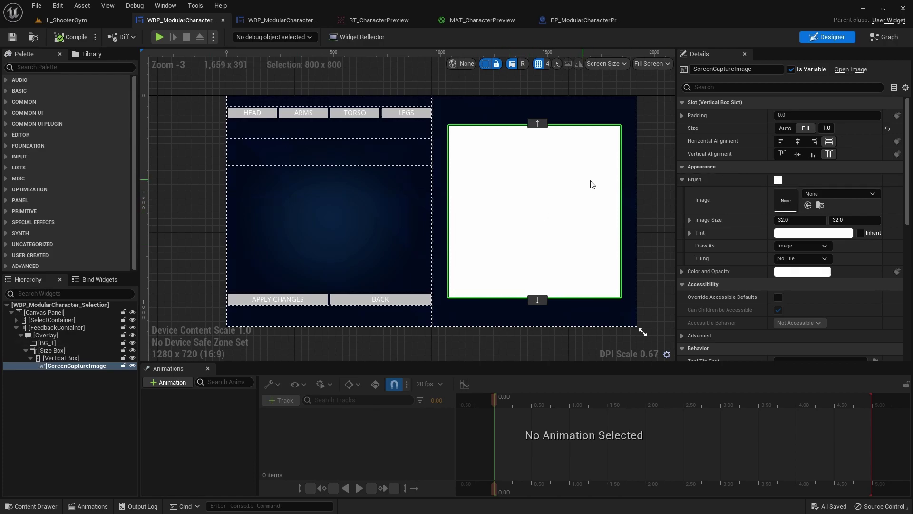
pyautogui.click(833, 194)
pyautogui.write('c')
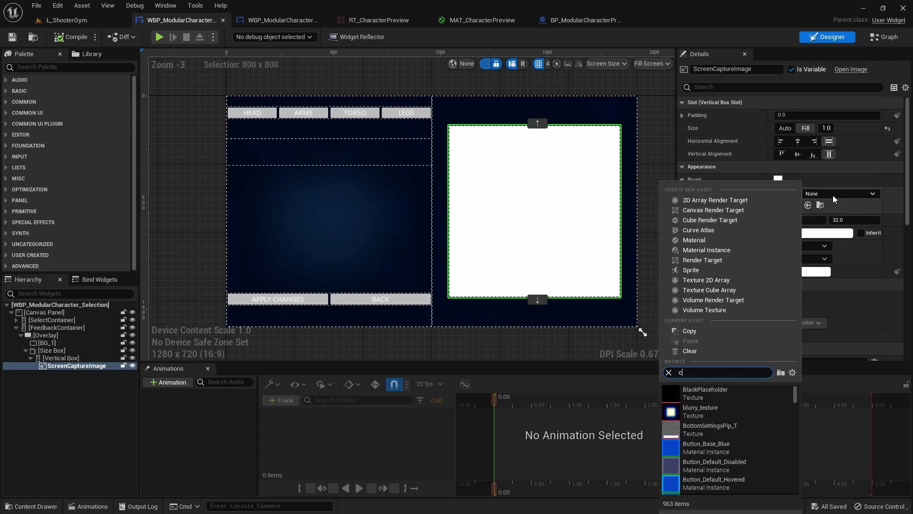
pyautogui.write('haracter')
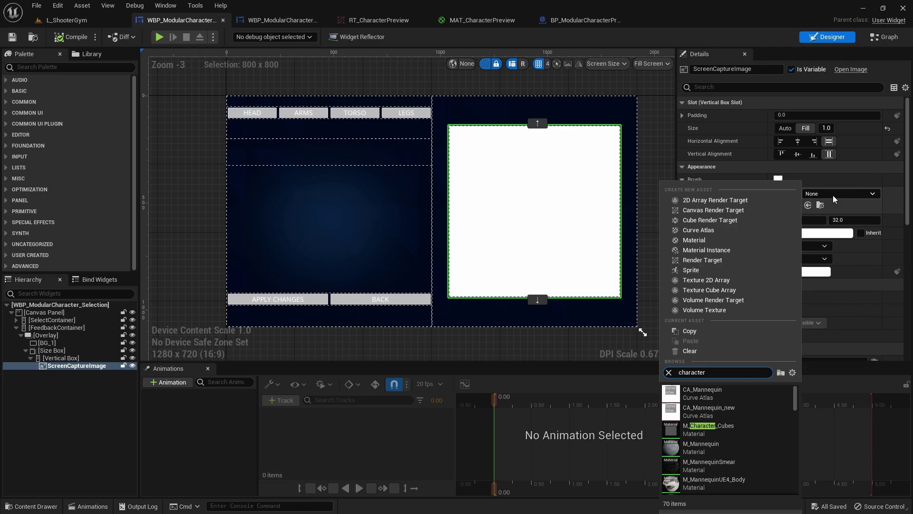
pyautogui.scroll(-2, 734, 443)
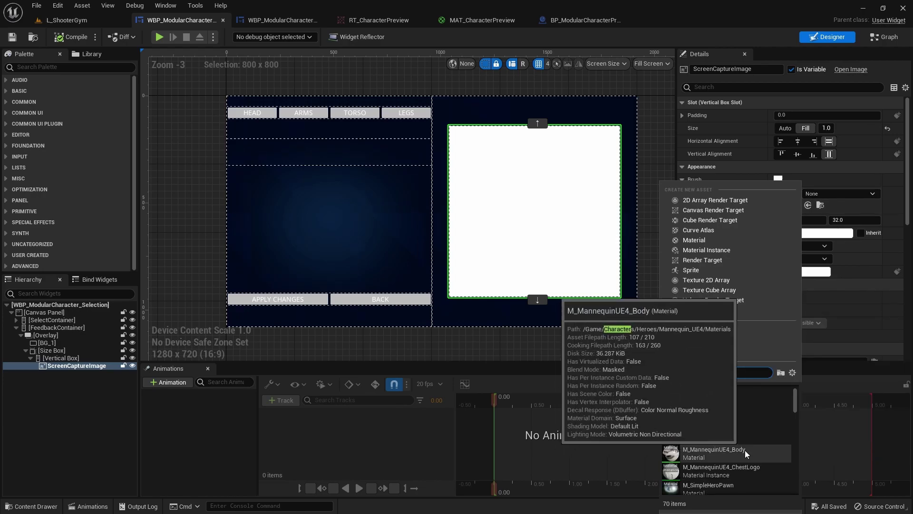
pyautogui.write('pre')
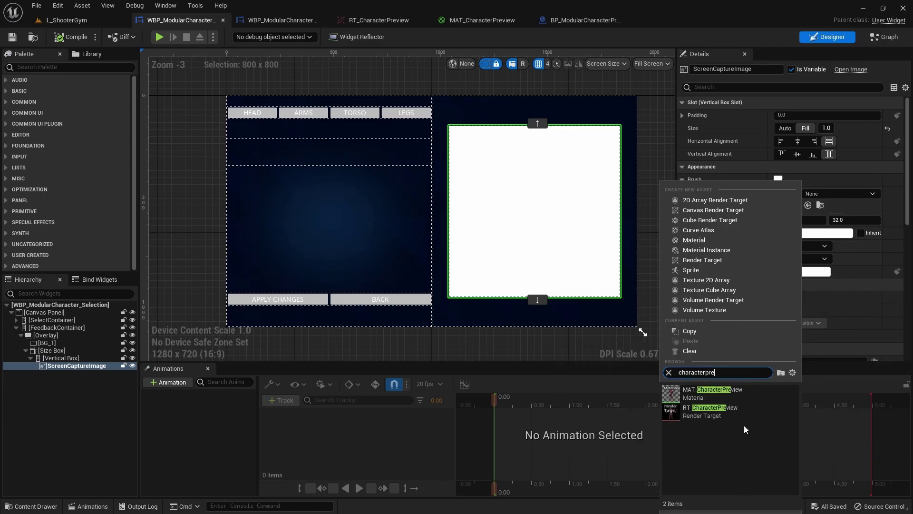
pyautogui.click(749, 392)
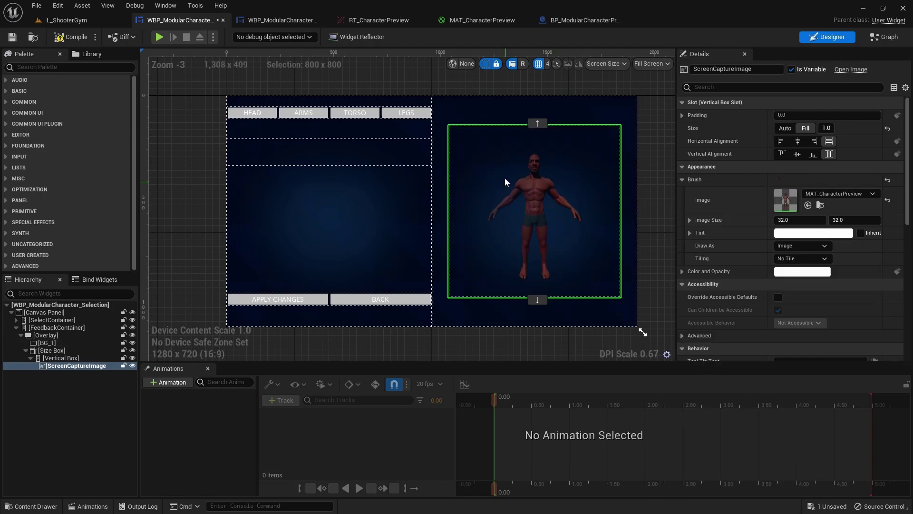
pyautogui.scroll(5, 540, 190)
pyautogui.scroll(-4, 504, 173)
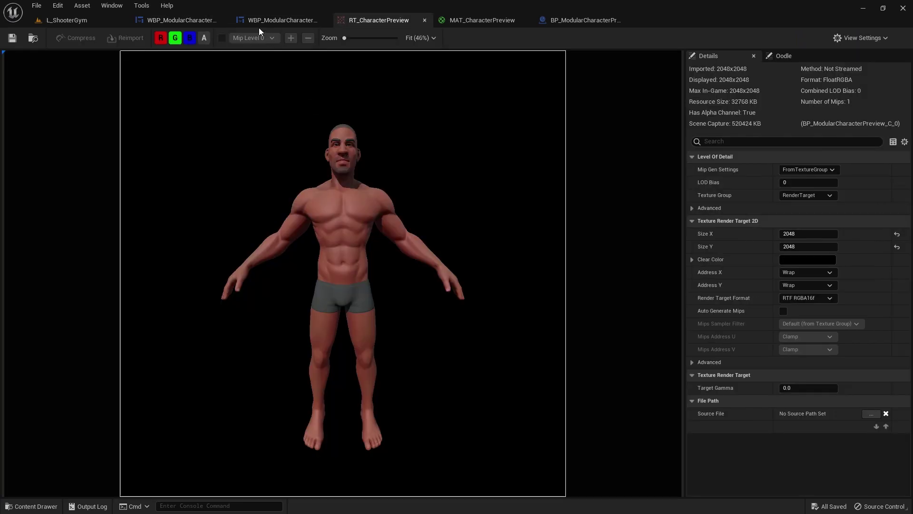
# - Set the Field of View of SceneCaptureComponent2D in BP_ModularCharacterPreview to 80
pyautogui.click(259, 24)
pyautogui.click(192, 21)
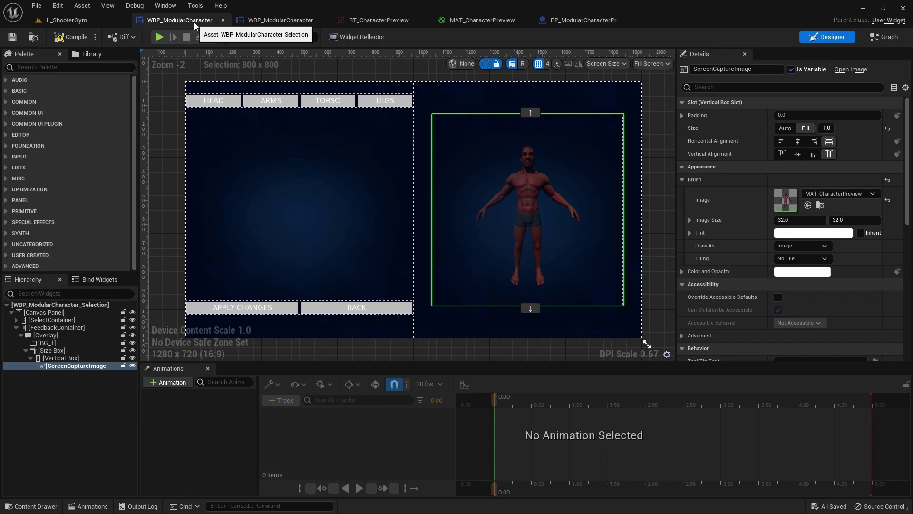
pyautogui.click(568, 21)
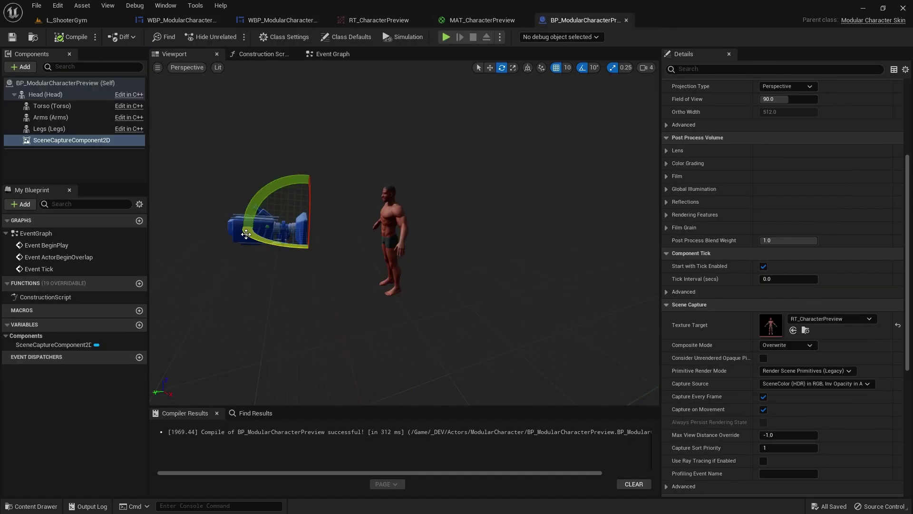
pyautogui.click(265, 229)
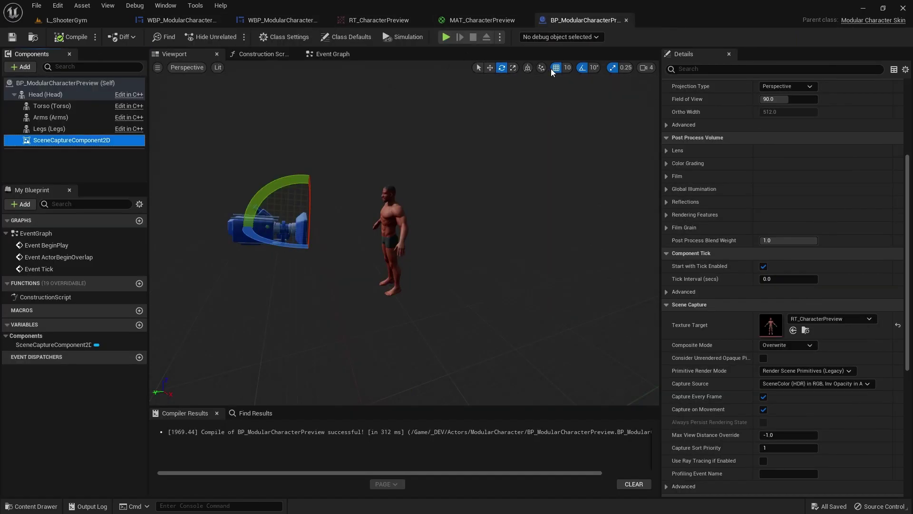
pyautogui.click(773, 99)
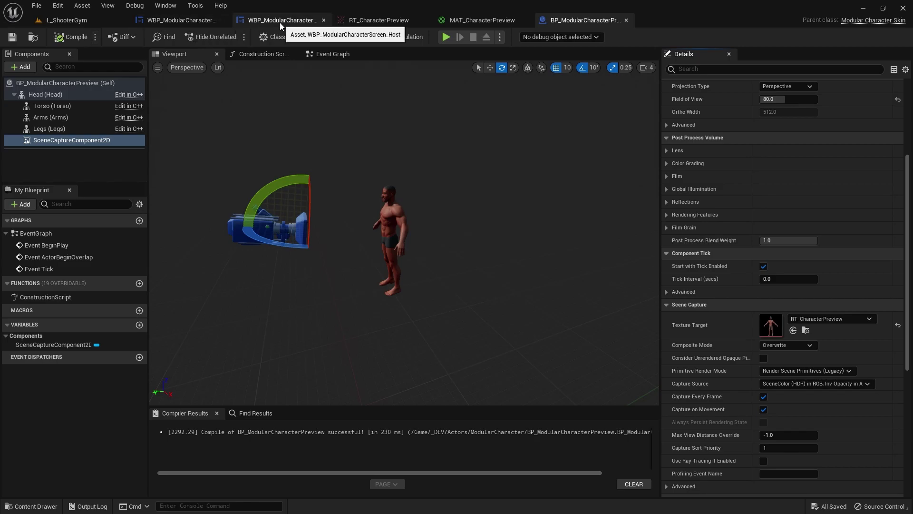
# - Examine the character preview in the selection widget, the MAT_CharacterPreview material, the RT_CharacterPreview render target and the preview Blueprint's viewport
pyautogui.click(193, 22)
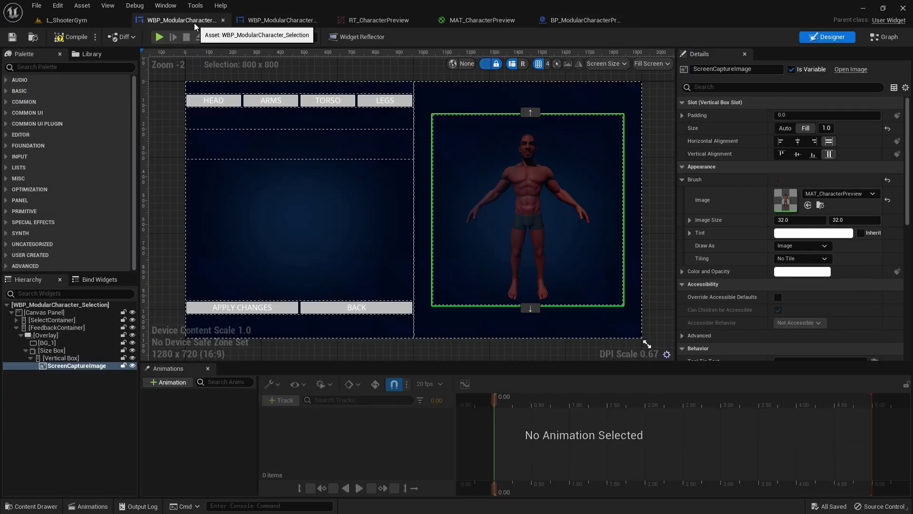
pyautogui.click(276, 21)
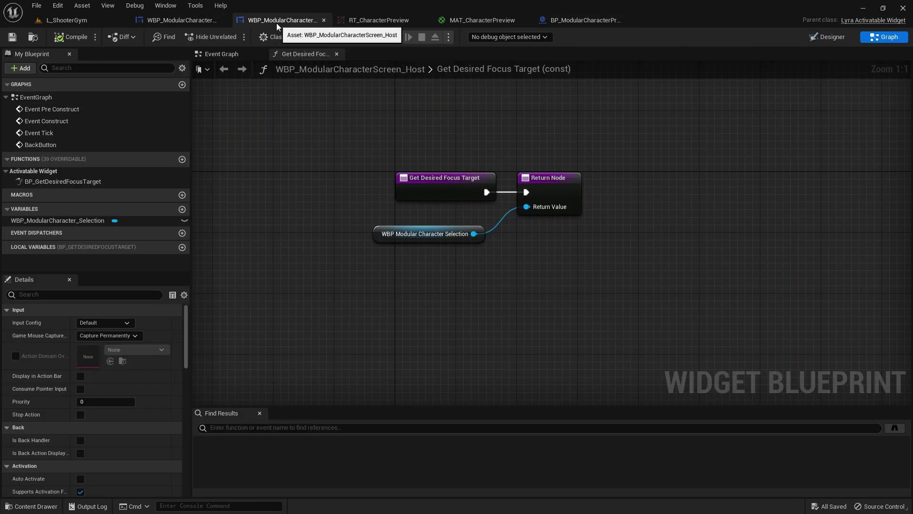
pyautogui.click(521, 21)
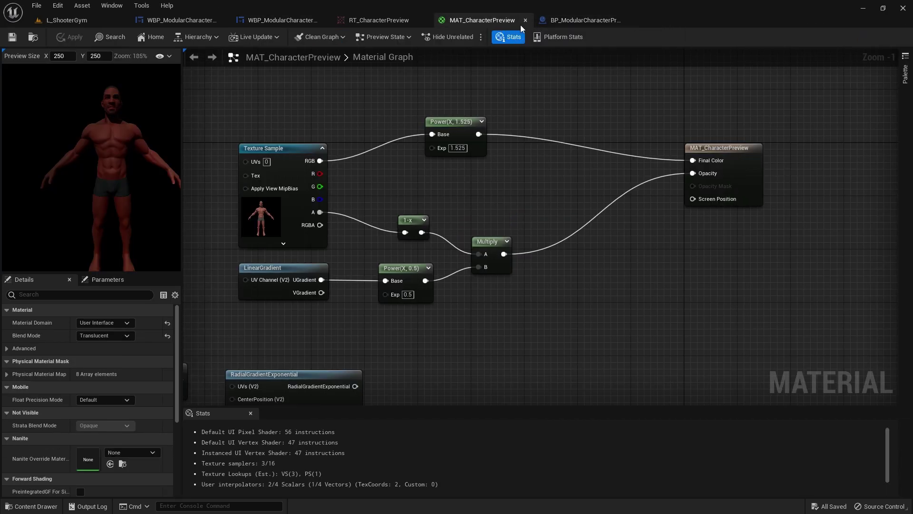
pyautogui.click(388, 21)
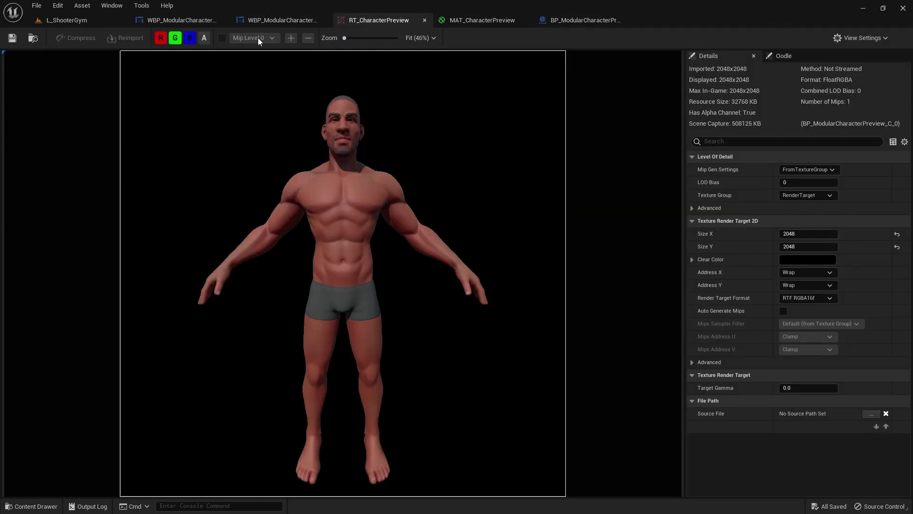
pyautogui.click(161, 21)
pyautogui.click(95, 21)
pyautogui.click(185, 24)
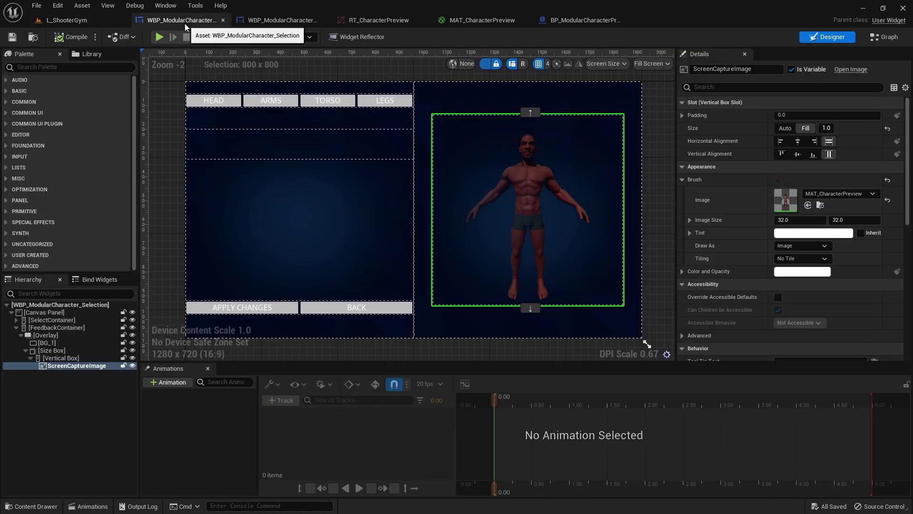
pyautogui.click(281, 19)
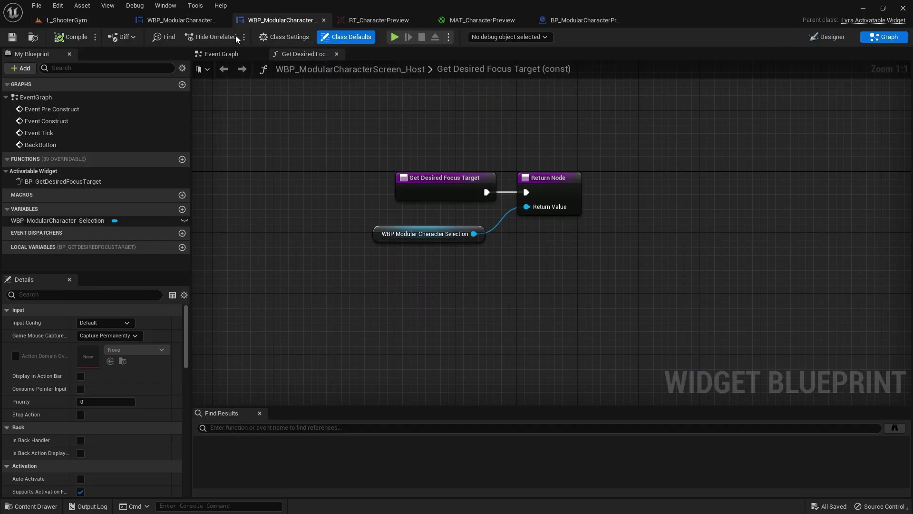
pyautogui.click(102, 20)
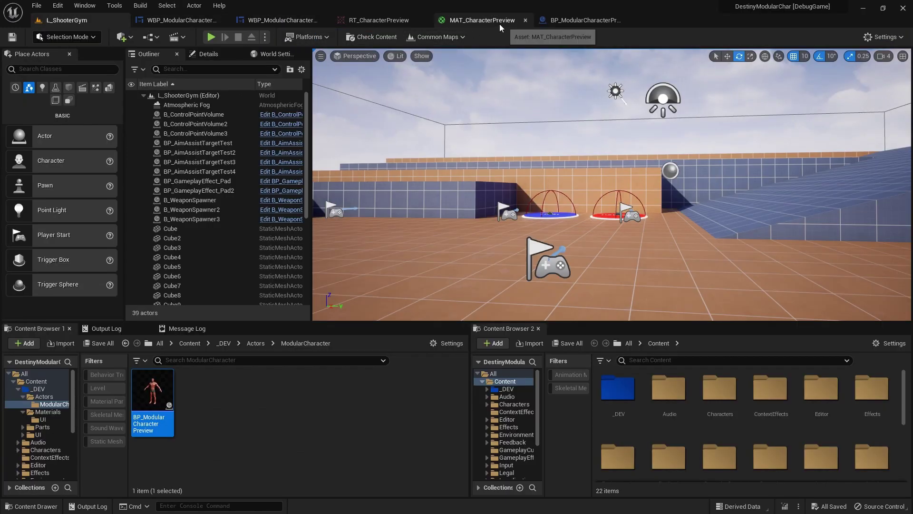
pyautogui.click(580, 21)
pyautogui.moveTo(470, 166); pyautogui.dragTo(426, 161, button='right')
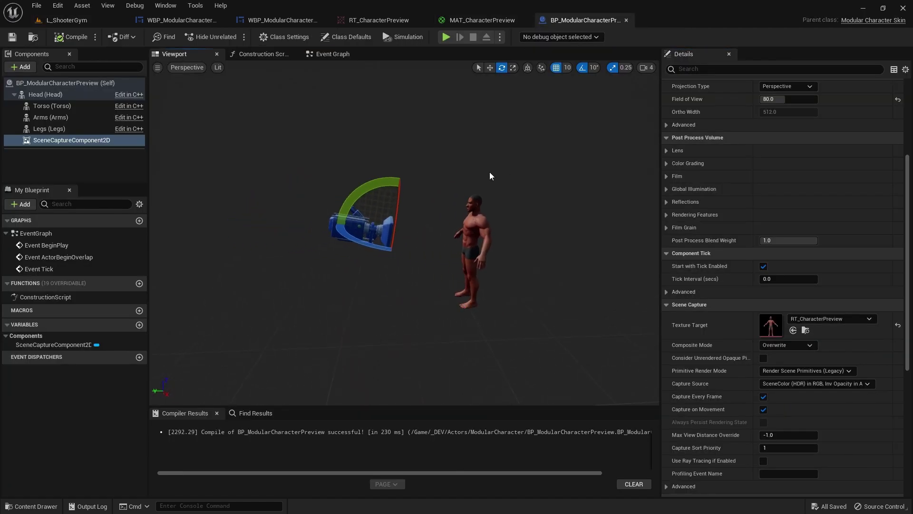
# - Place BP_ModularCharacterPreview in the L_ShooterGym level, save it and check the captured image in WBP_ModularCharacter_Selection
pyautogui.click(71, 20)
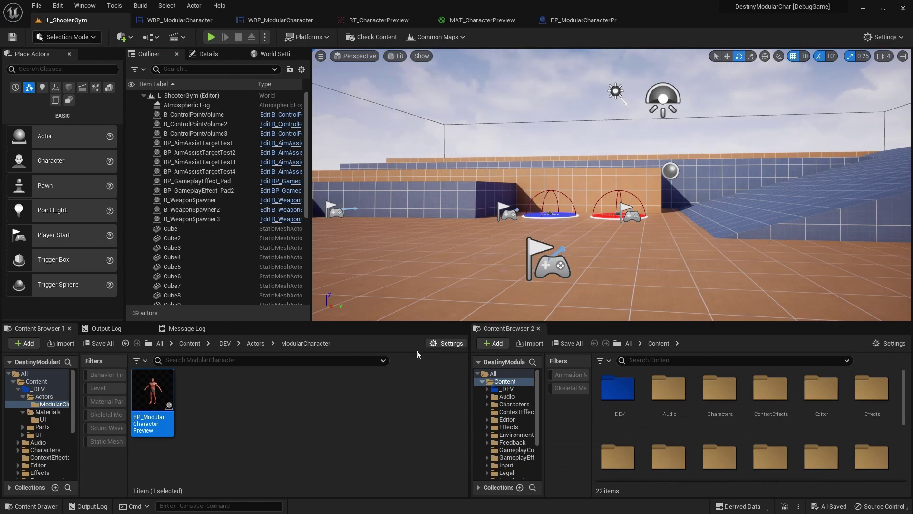
pyautogui.moveTo(153, 395); pyautogui.dragTo(452, 247)
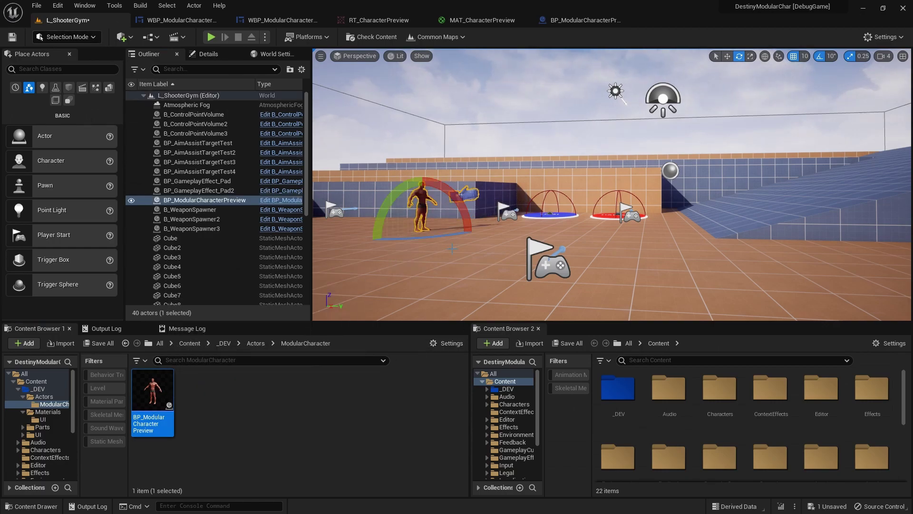
pyautogui.click(12, 37)
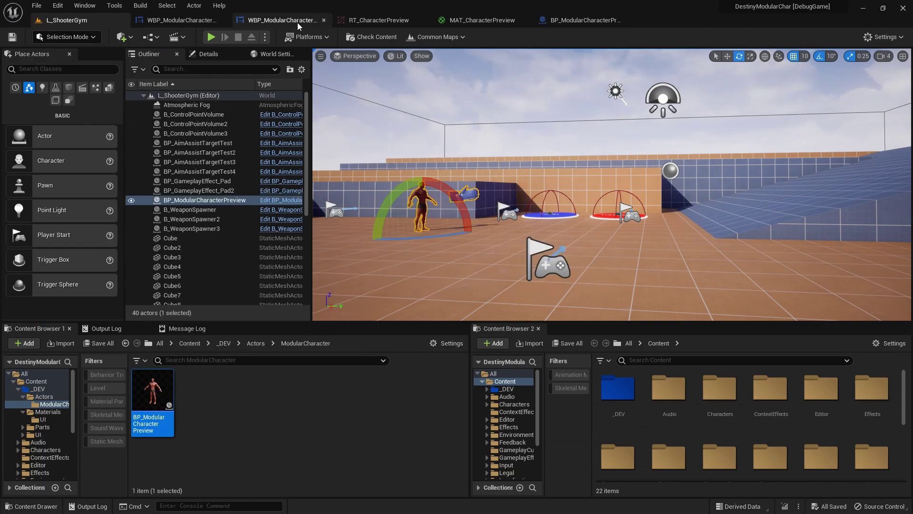
pyautogui.click(204, 21)
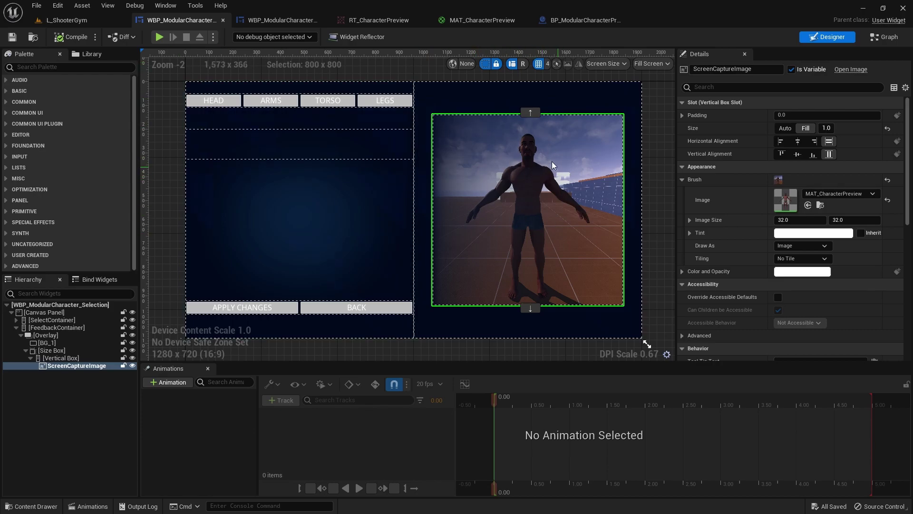
# - Place a reference to SceneCaptureComponent2D in the Construction Script of BP_ModularCharacterPreview, below the entry node
pyautogui.click(589, 21)
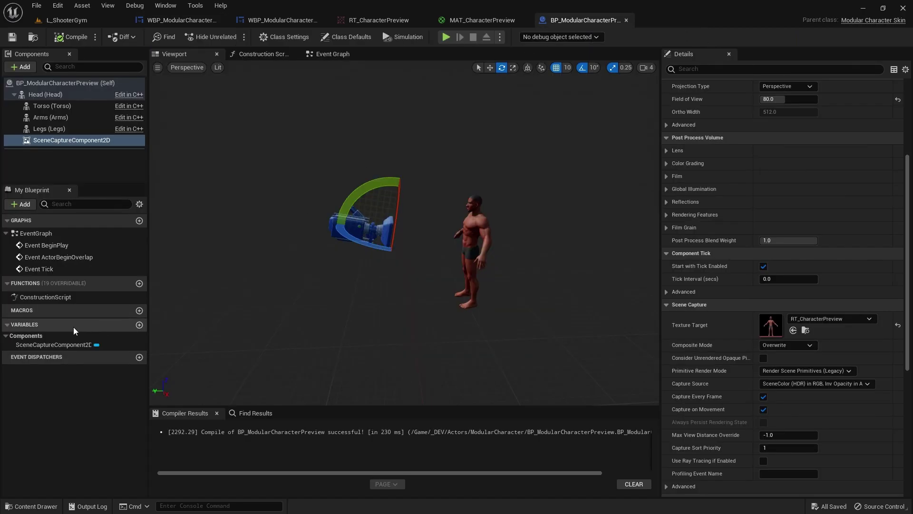
pyautogui.doubleClick(47, 297)
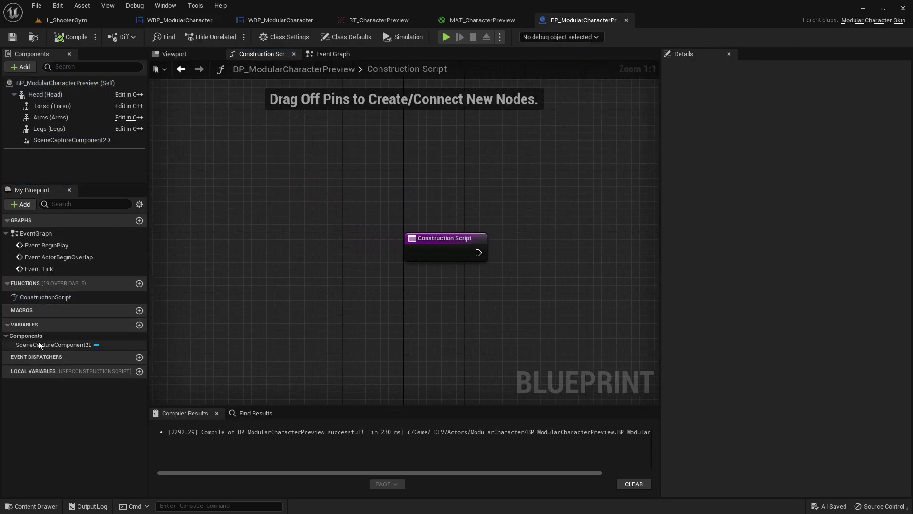
pyautogui.moveTo(38, 345); pyautogui.dragTo(410, 307)
pyautogui.moveTo(410, 307); pyautogui.dragTo(278, 304, button='right')
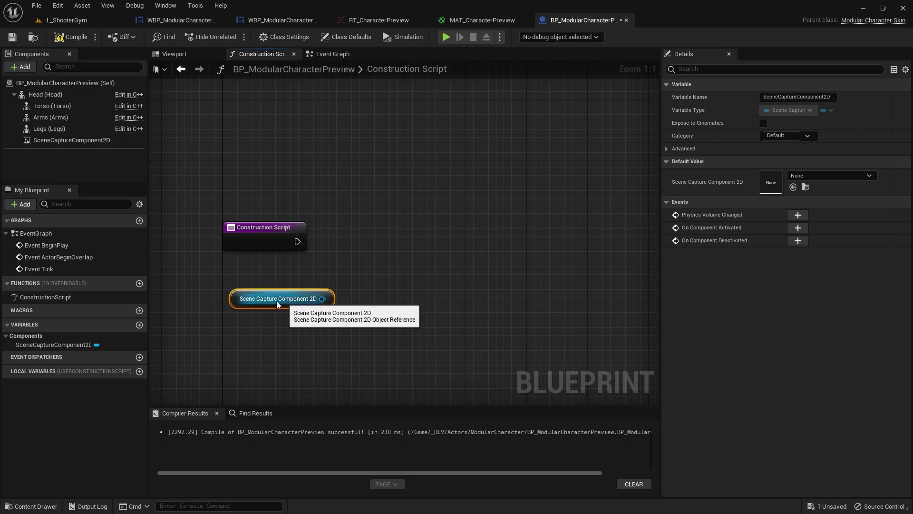
# - Get the Show Only Actors array from the Scene Capture Component 2D reference and place that node just below it
pyautogui.moveTo(323, 299); pyautogui.dragTo(380, 269)
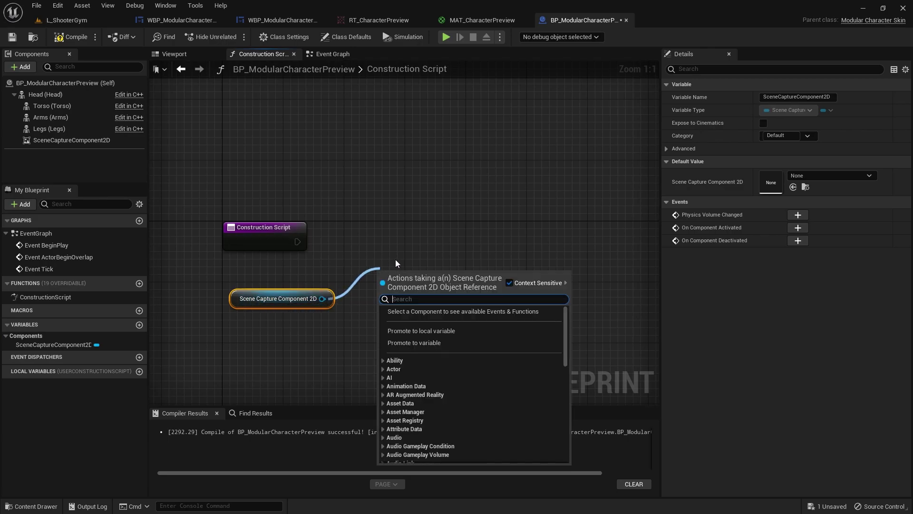
pyautogui.write('hidea')
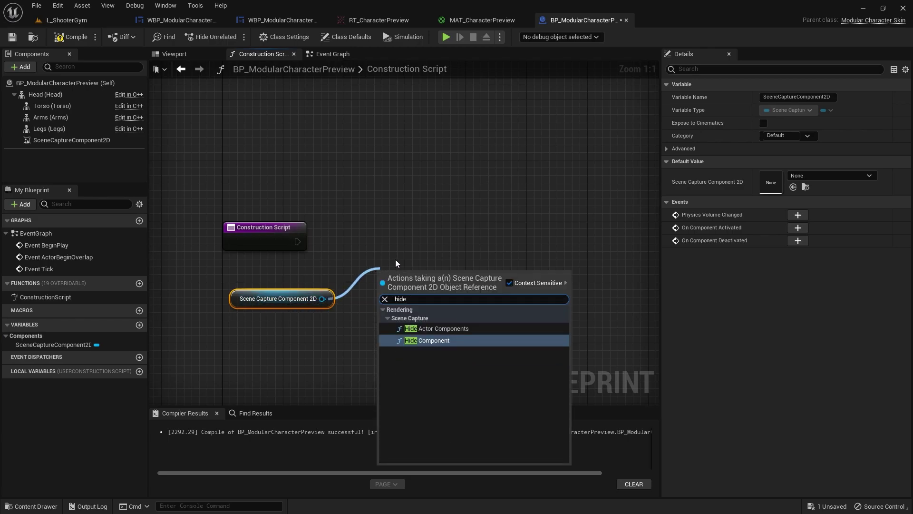
pyautogui.press('BackSpace')
pyautogui.press('BackSpace')
pyautogui.press('BackSpace')
pyautogui.press('BackSpace')
pyautogui.press('BackSpace')
pyautogui.write('s')
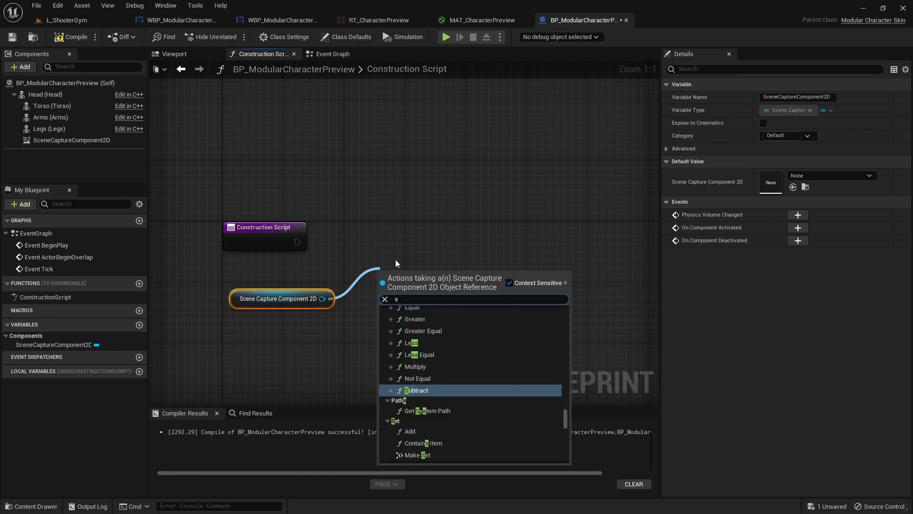
pyautogui.write('howo')
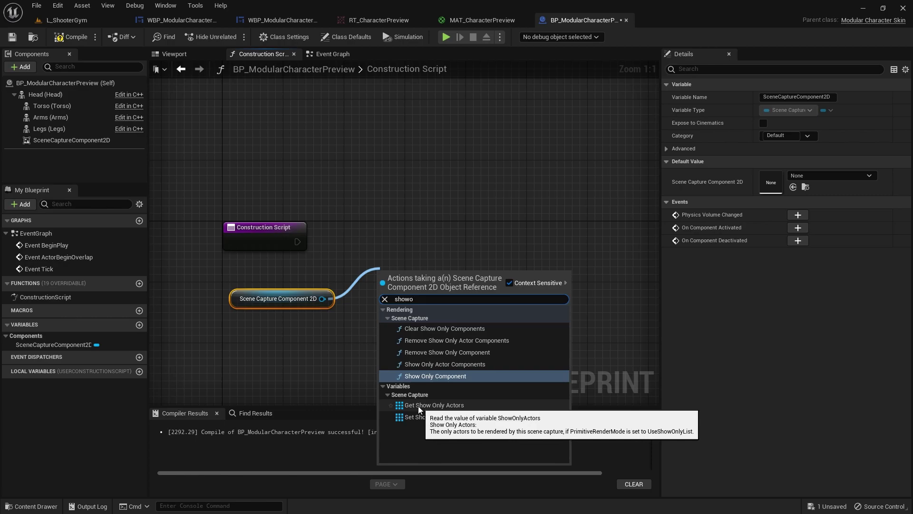
pyautogui.click(458, 405)
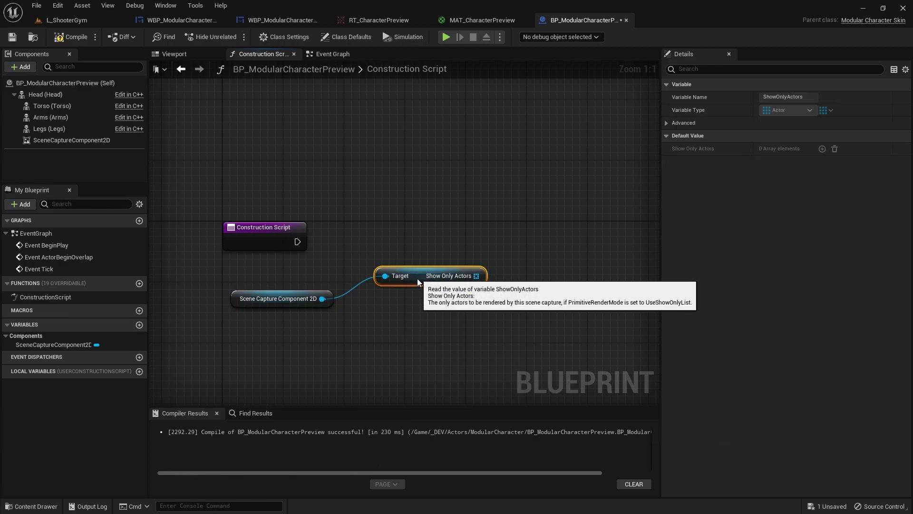
pyautogui.moveTo(417, 279); pyautogui.dragTo(276, 324)
# - Create an array Add node fed by Show Only Actors
pyautogui.moveTo(345, 321); pyautogui.dragTo(420, 236)
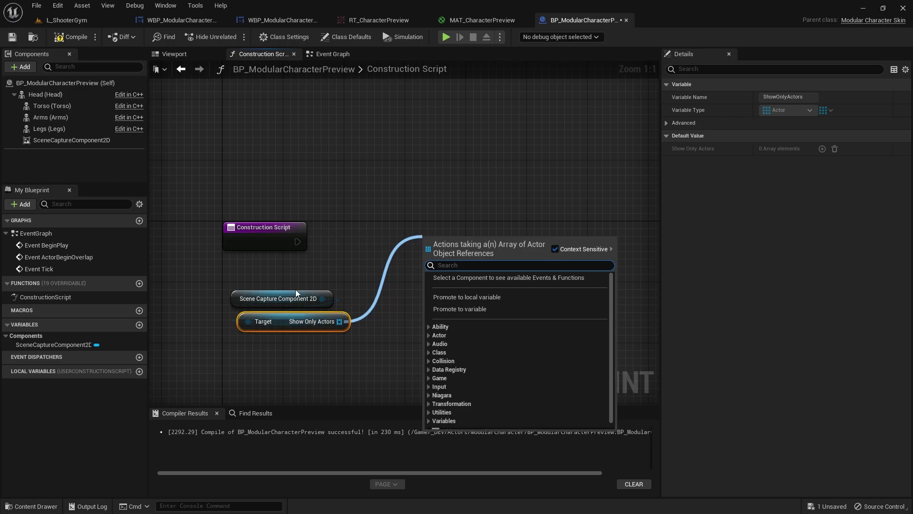
pyautogui.moveTo(206, 279); pyautogui.dragTo(410, 280)
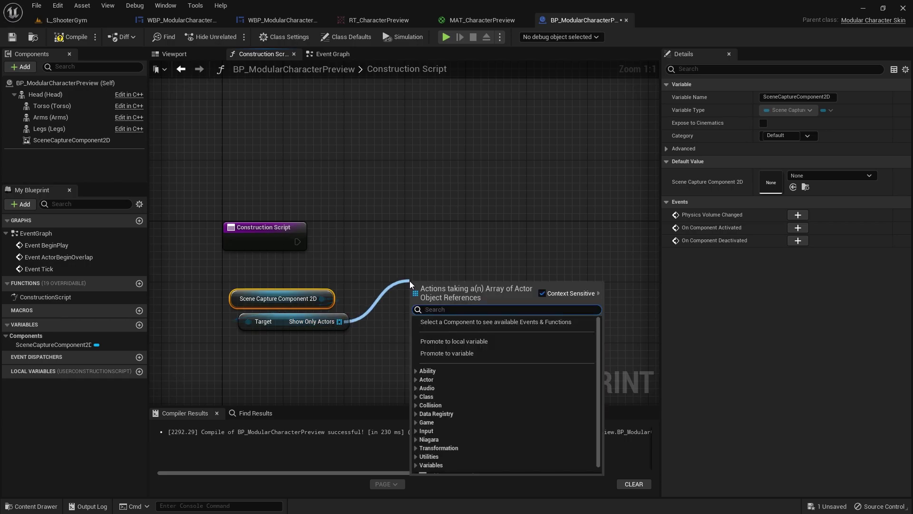
pyautogui.write('add')
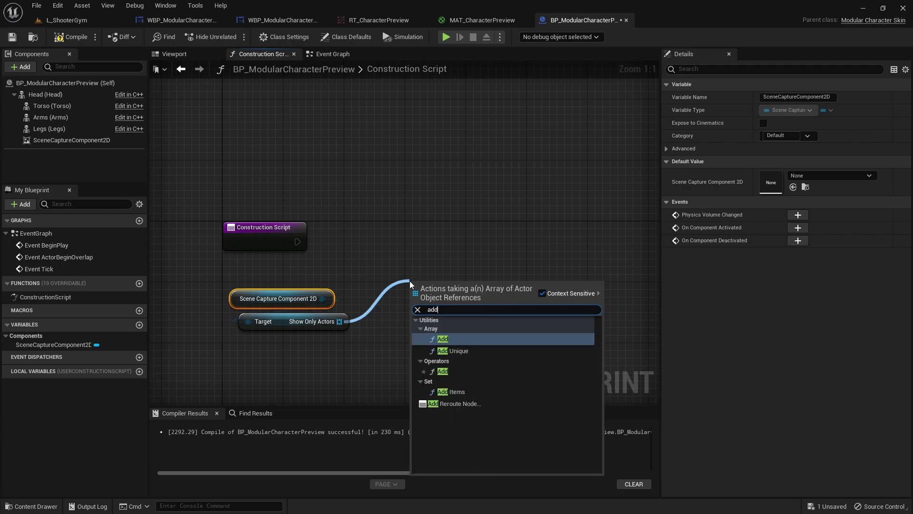
pyautogui.press('Return')
# - Feed a Self reference into the array Add node, connect its execution to the Construction Script entry and compile the Blueprint
pyautogui.moveTo(438, 287); pyautogui.dragTo(418, 309)
pyautogui.write('self')
pyautogui.press('Return')
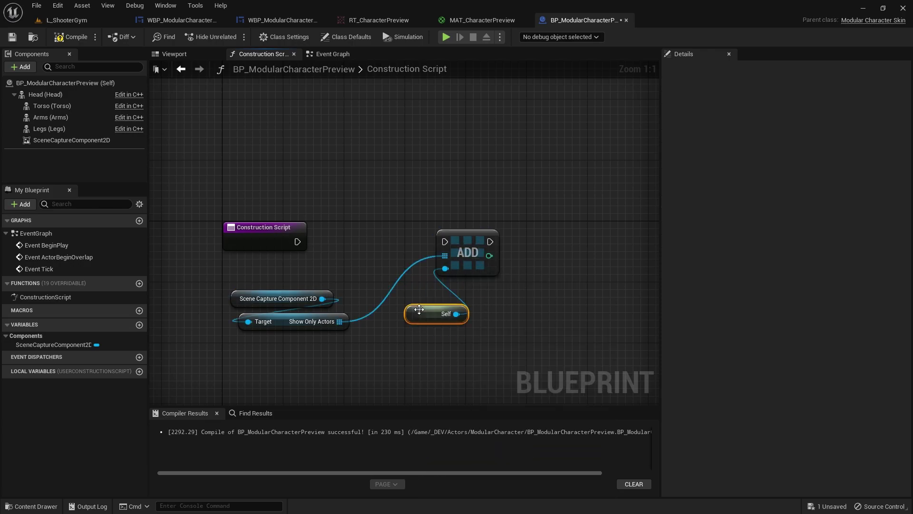
pyautogui.moveTo(297, 242); pyautogui.dragTo(458, 242)
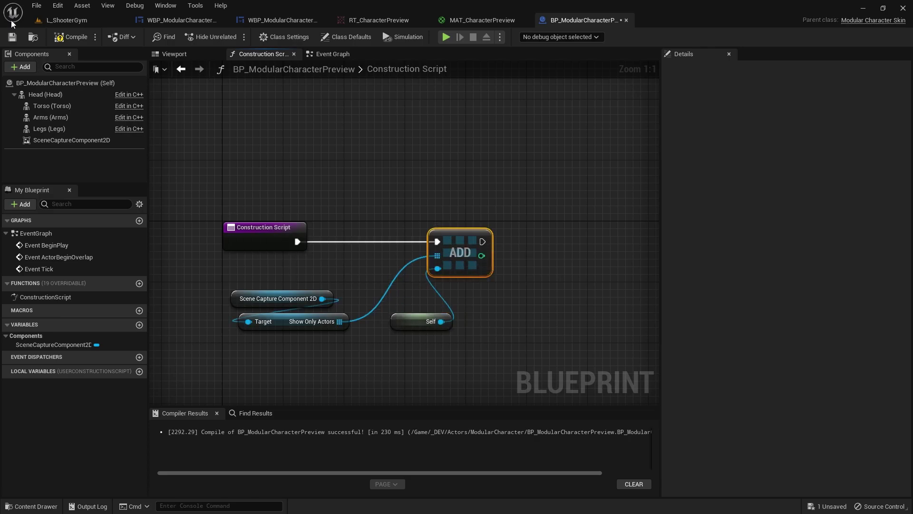
pyautogui.click(71, 37)
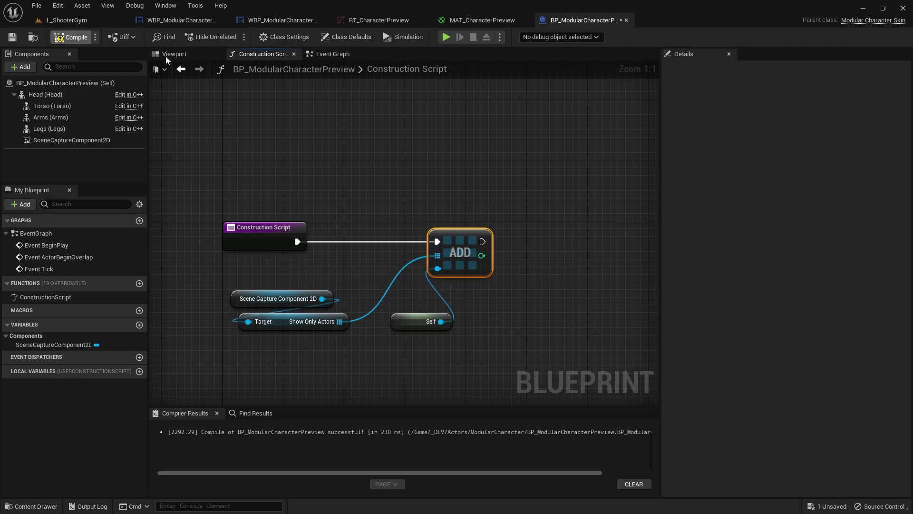
# - Set the Primitive Render Mode of SceneCaptureComponent2D to Use ShowOnly List and compile the Blueprint
pyautogui.click(65, 141)
pyautogui.scroll(-6, 761, 309)
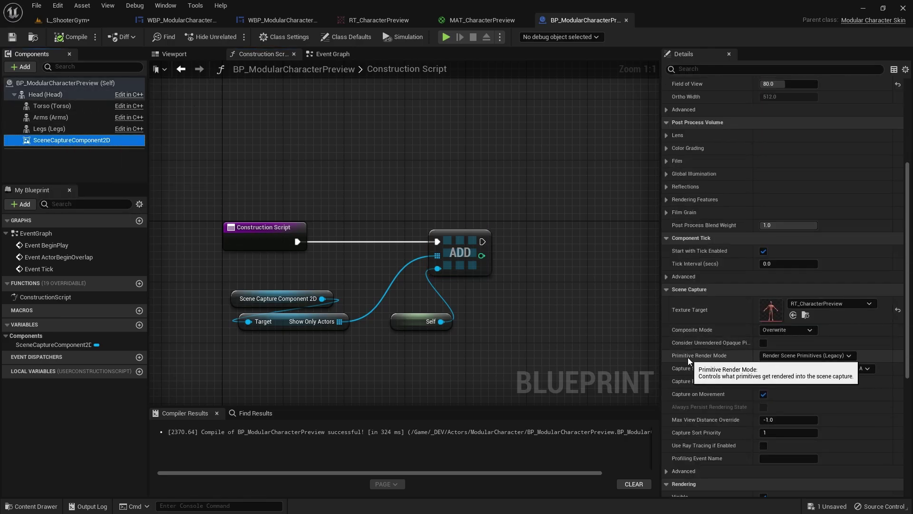
pyautogui.click(774, 356)
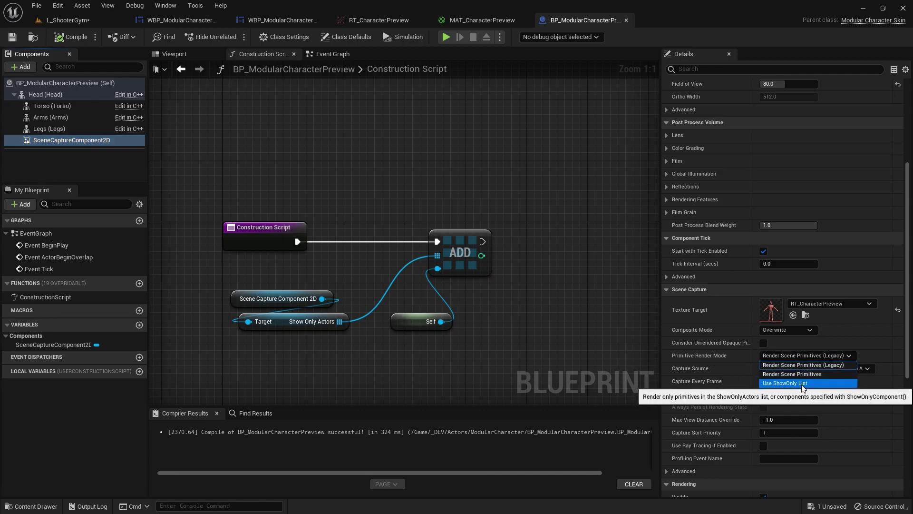
pyautogui.click(785, 383)
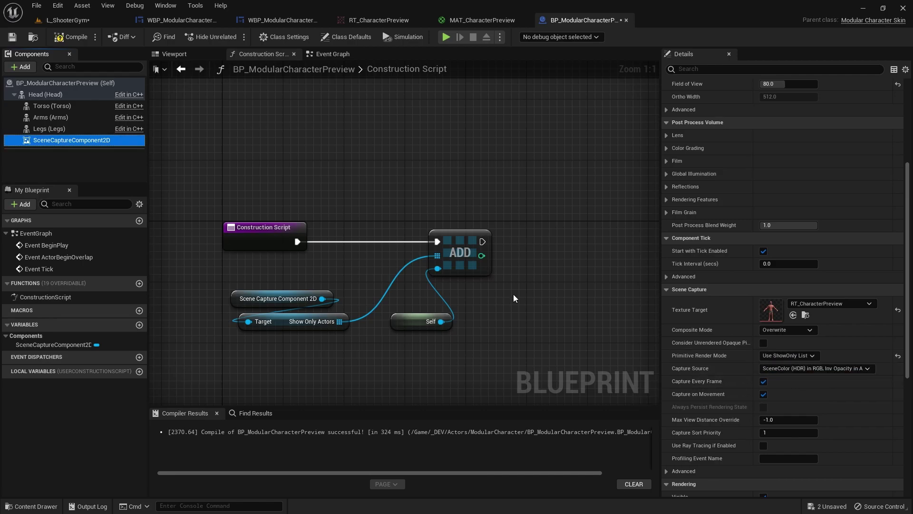
pyautogui.click(70, 37)
# - Check the placed preview actor in L_ShooterGym and its captured image in WBP_ModularCharacter_Selection, and compile the widget
pyautogui.click(73, 21)
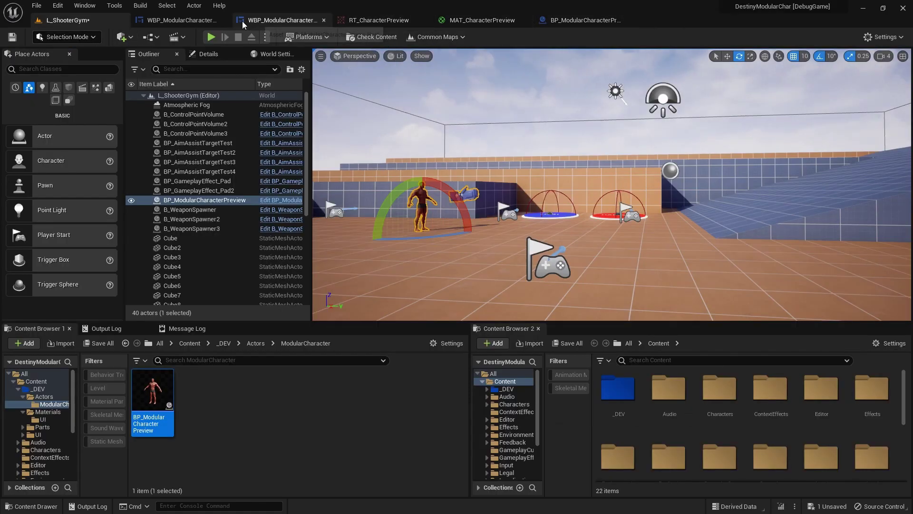
pyautogui.click(181, 20)
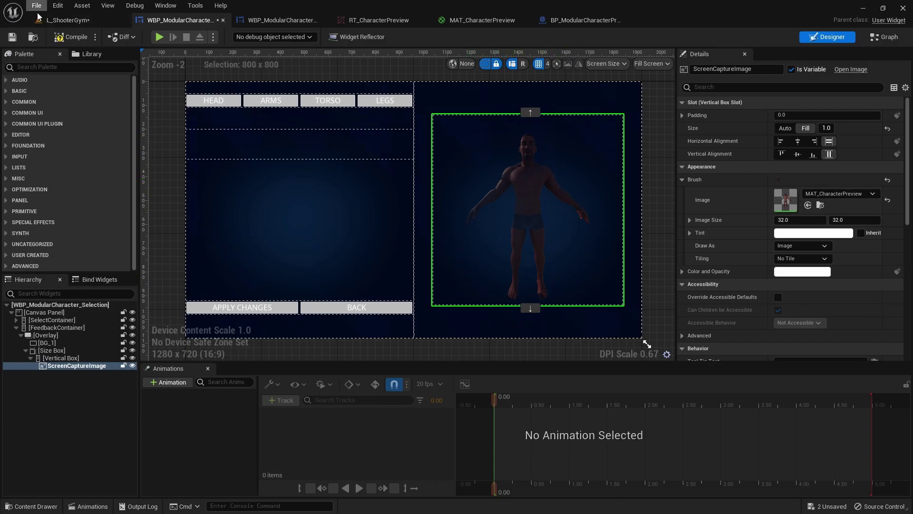
pyautogui.click(71, 36)
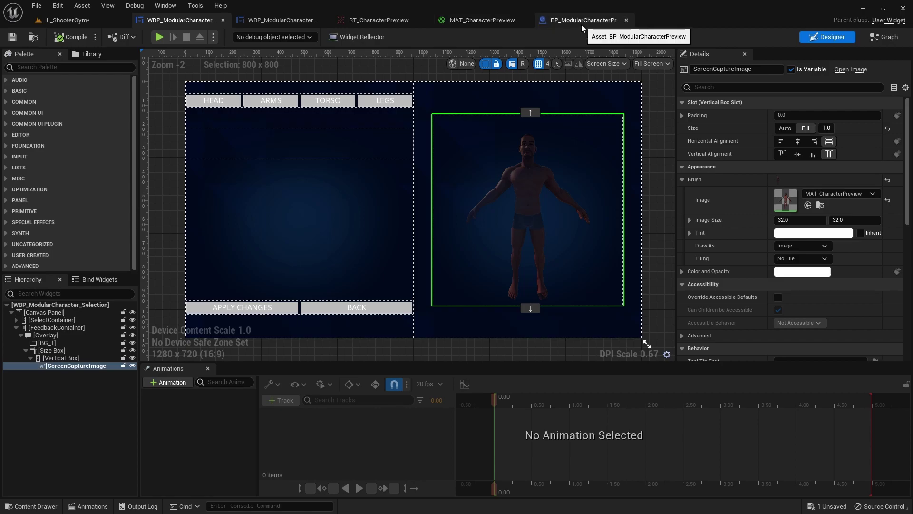
# - Set the exponent of the Power node after LinearGradient in MAT_CharacterPreview to 0.15, save the material and check the widget preview
pyautogui.click(475, 22)
pyautogui.moveTo(319, 83); pyautogui.dragTo(344, 62, button='right')
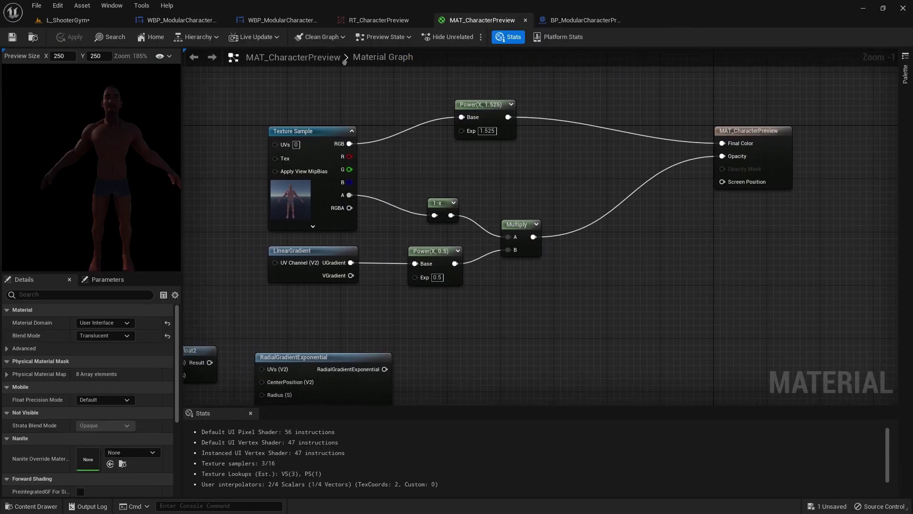
pyautogui.scroll(1, 406, 232)
pyautogui.click(430, 260)
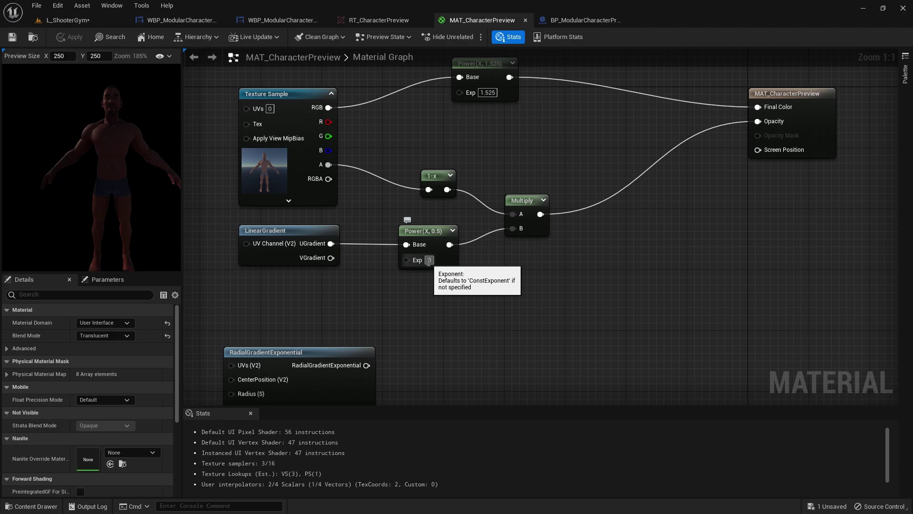
pyautogui.write('0.15')
pyautogui.press('Return')
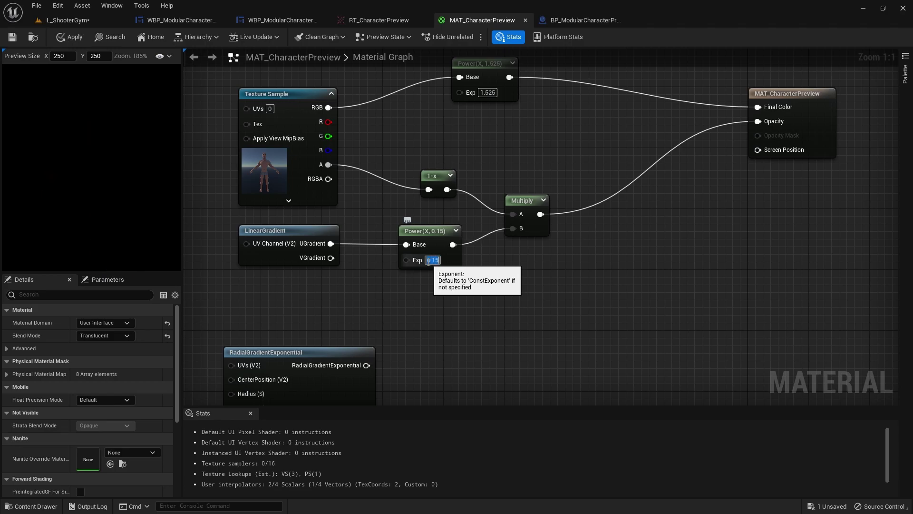
pyautogui.click(12, 37)
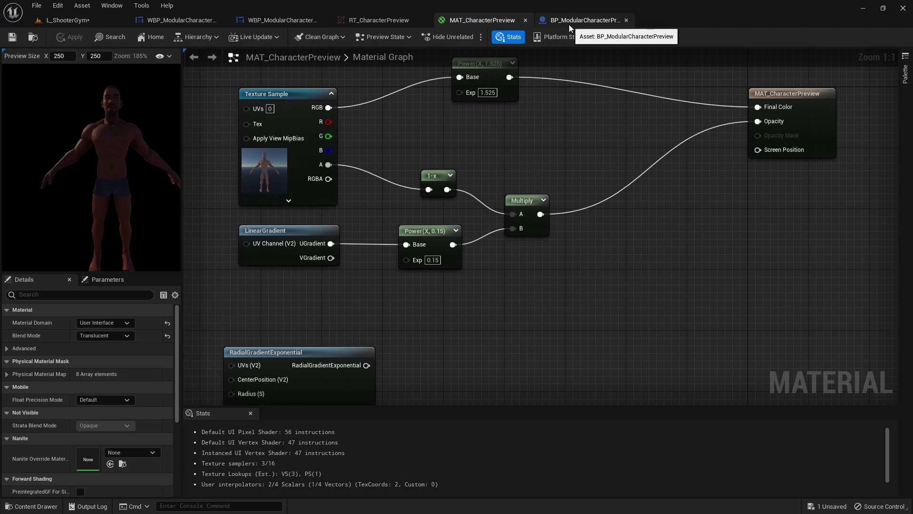
pyautogui.click(225, 22)
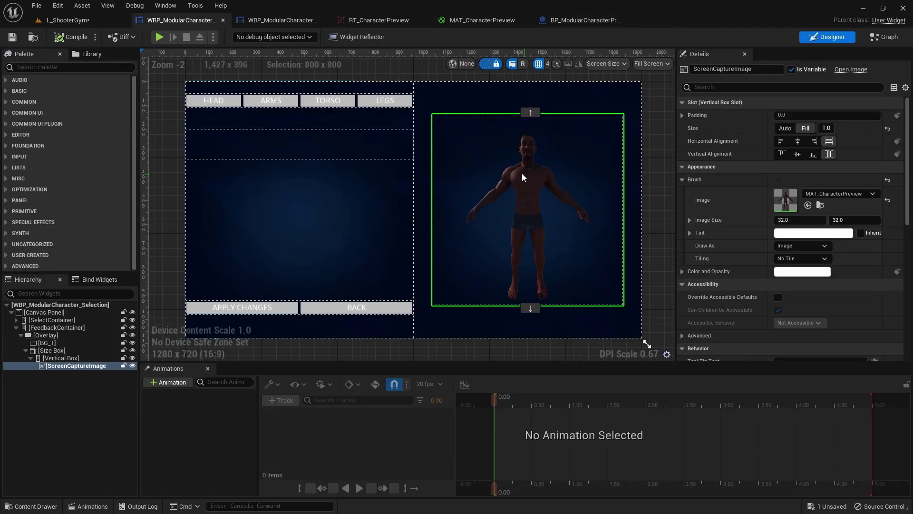
# - Turn BP_ModularCharacterPreview in L_ShooterGym to face the opposite way, save the level, then check and save WBP_ModularCharacter_Selection
pyautogui.click(68, 20)
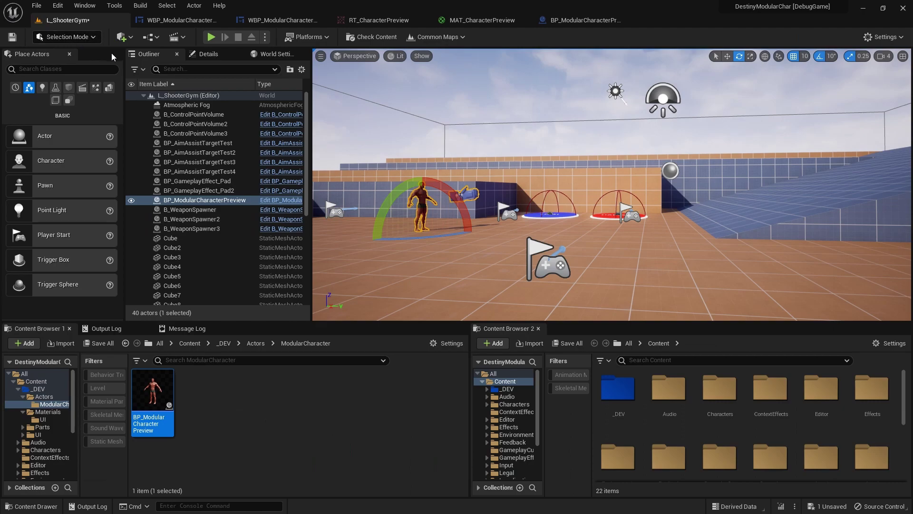
pyautogui.press('w')
pyautogui.moveTo(494, 228)
pyautogui.mouseDown(button='right')
pyautogui.moveTo(436, 230)
pyautogui.moveTo(493, 233)
pyautogui.mouseUp(button='right')
pyautogui.moveTo(493, 233); pyautogui.dragTo(526, 231)
pyautogui.hotkey('ctrl', 's')
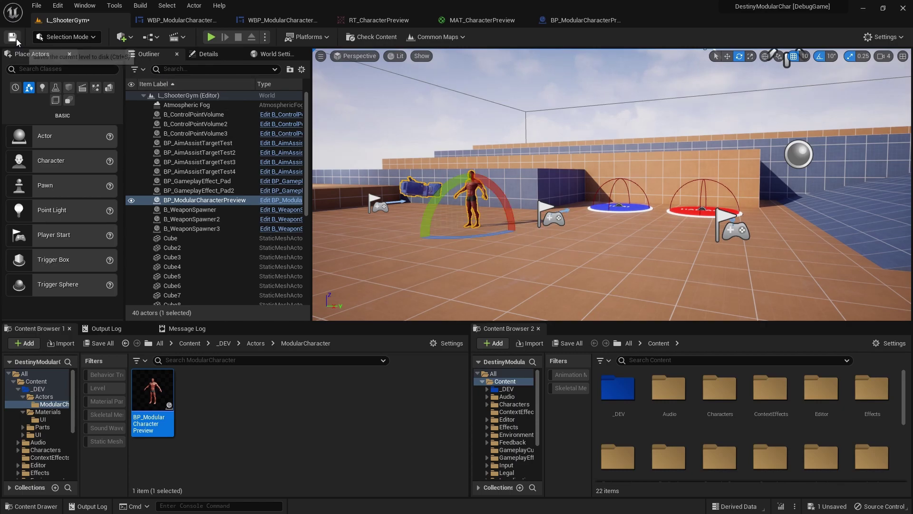
pyautogui.click(183, 20)
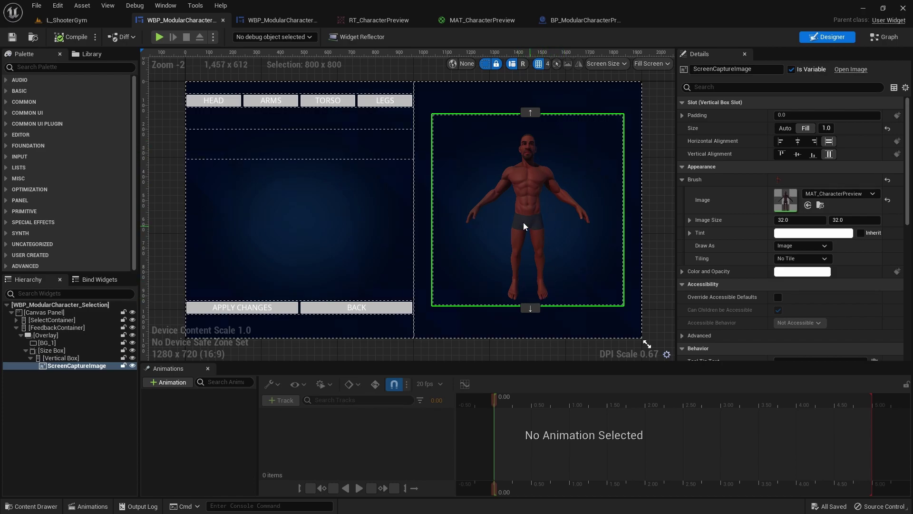
pyautogui.click(14, 38)
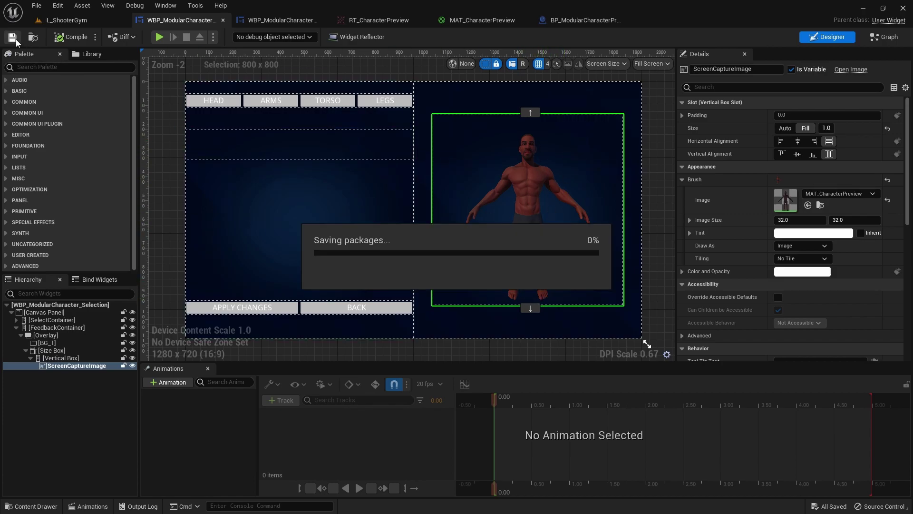
# - Play the L_ShooterGym level, open the character selection screen in game and view the arms and torso options beside the preview
pyautogui.click(83, 24)
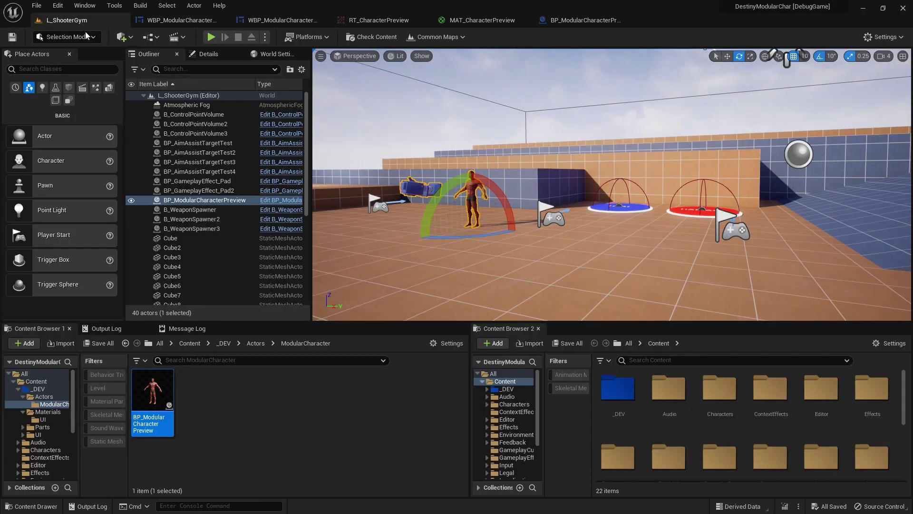
pyautogui.click(210, 38)
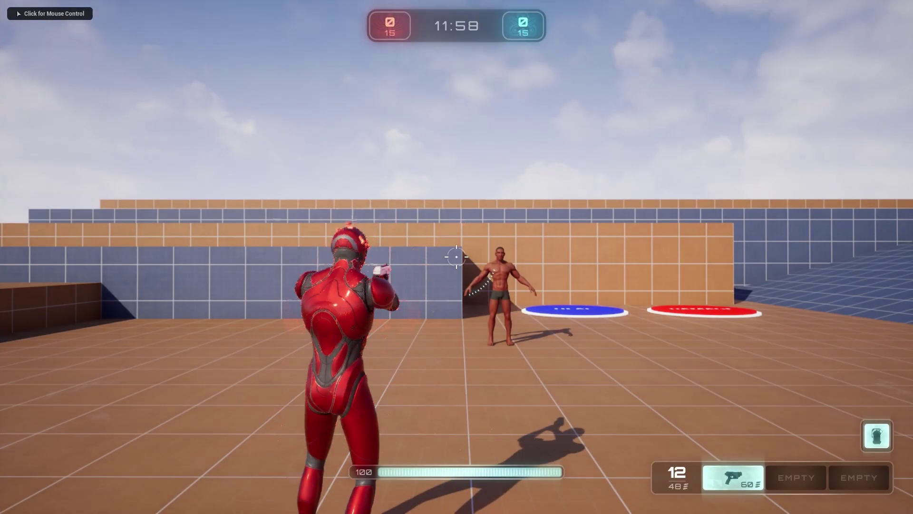
pyautogui.click(456, 257)
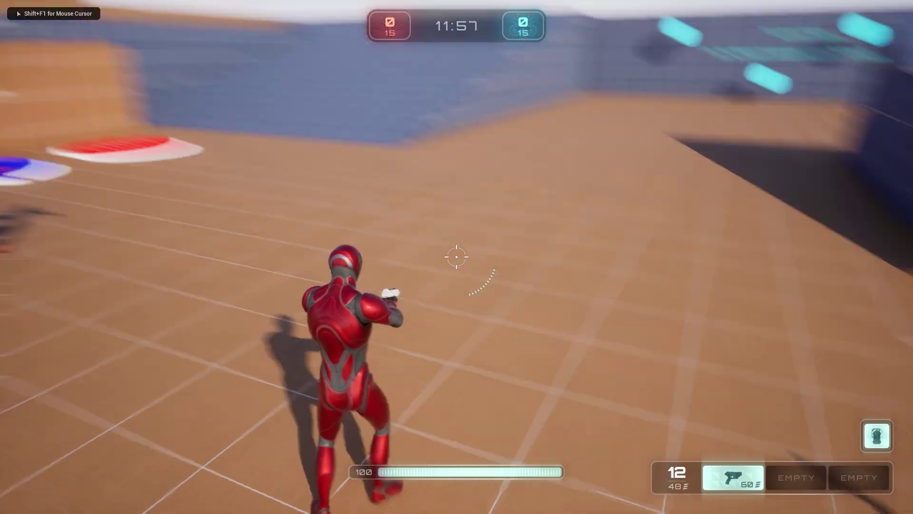
pyautogui.press('c')
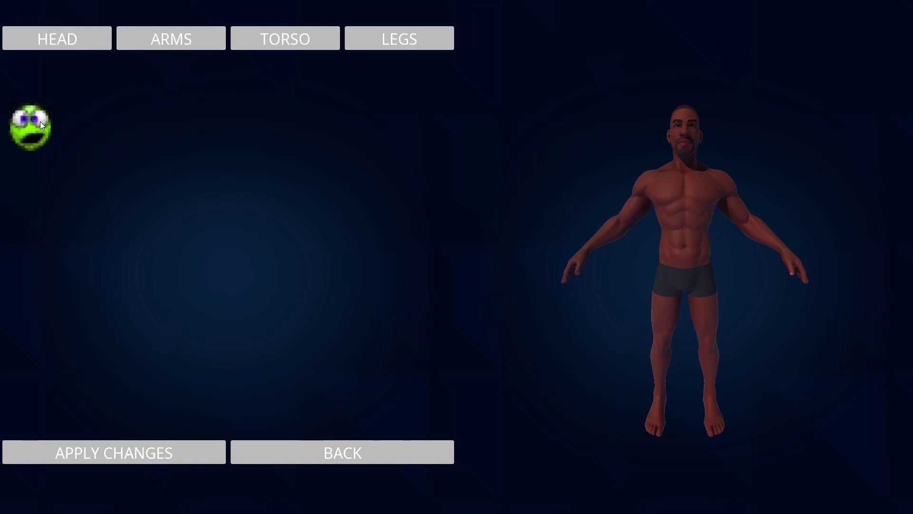
pyautogui.click(163, 41)
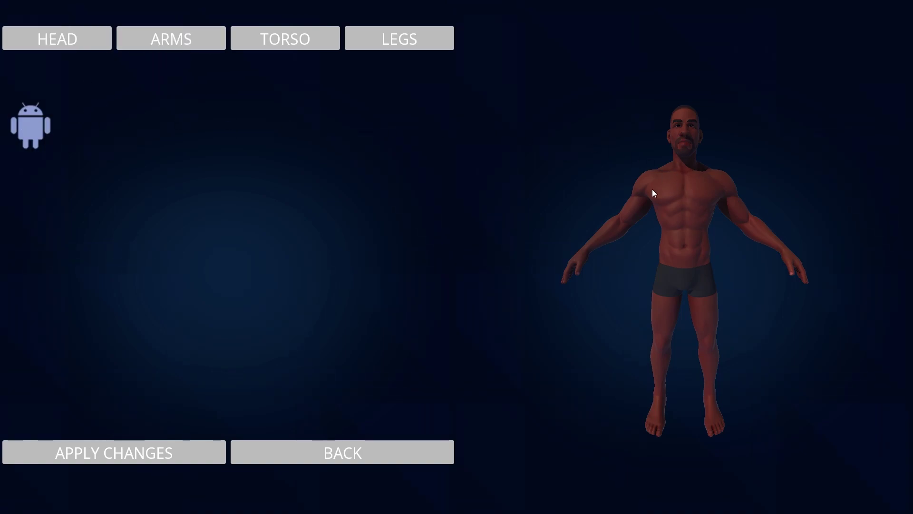
pyautogui.click(280, 39)
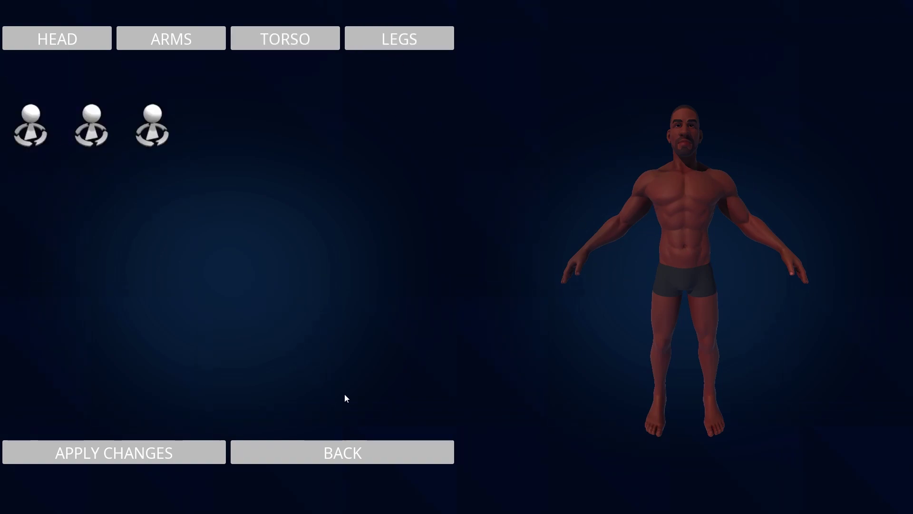